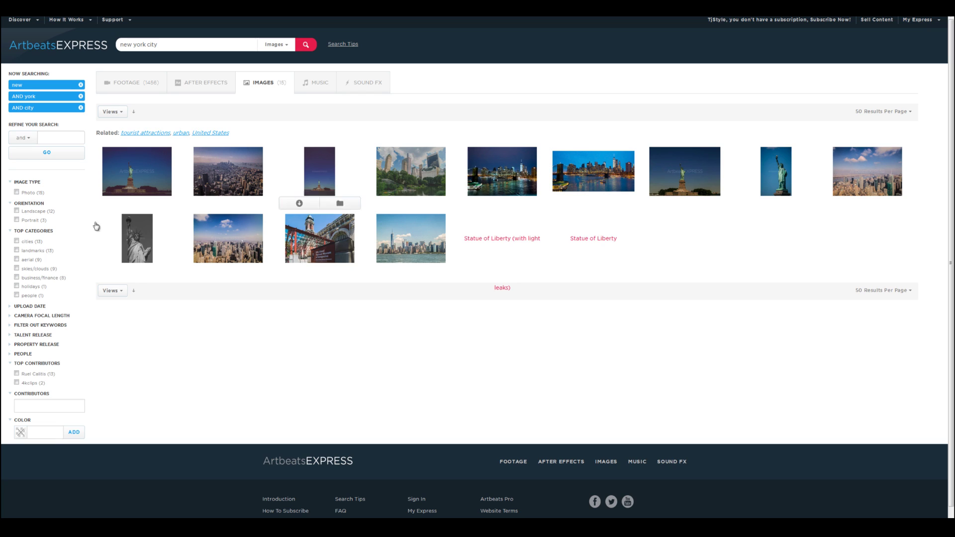
mouse_move(472, 242)
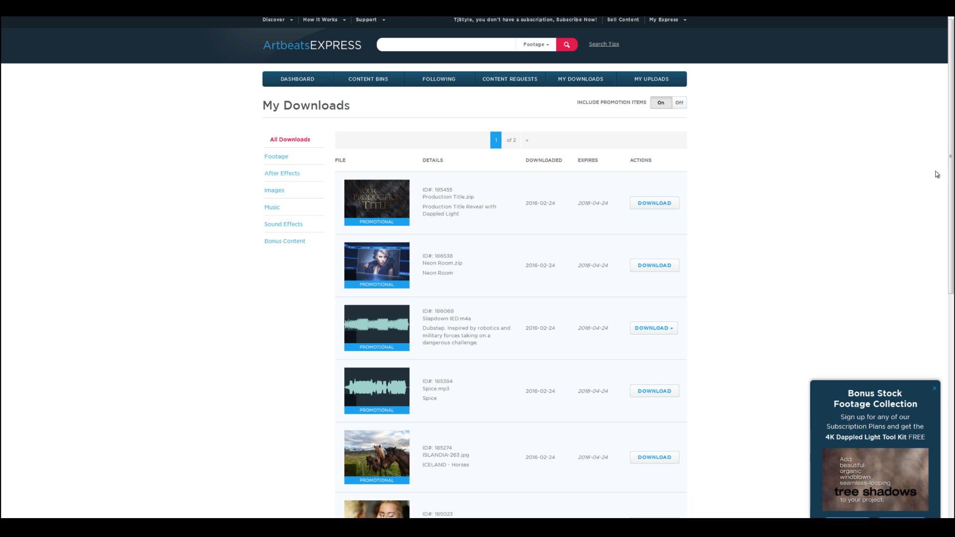
scroll(932, 174, down, 8)
scroll(511, 269, up, 8)
scroll(511, 268, down, 4)
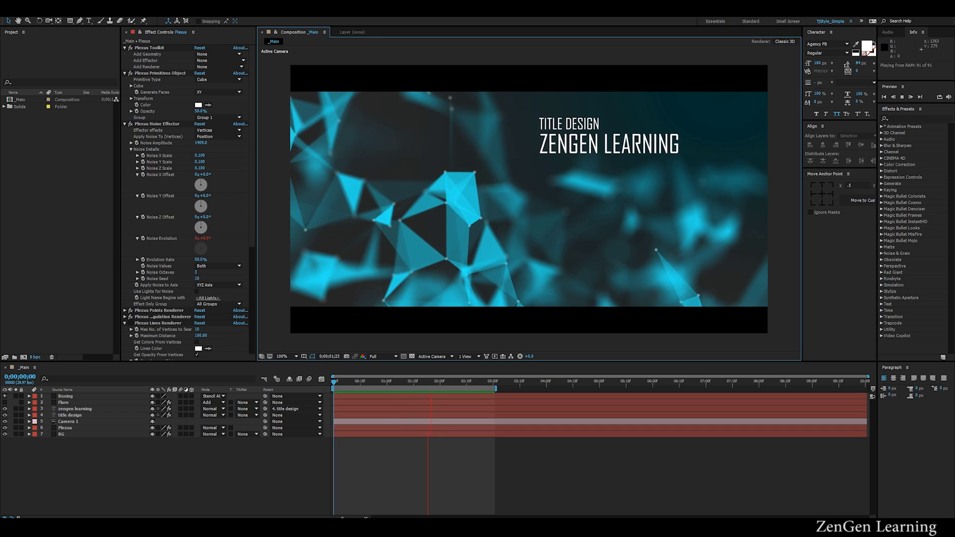
Stop the preview and create a new composition named _YOUTUBE!
key(space)
right_click(51, 193)
click(74, 196)
key(BackSpace)
text(_YOUTUBE!)
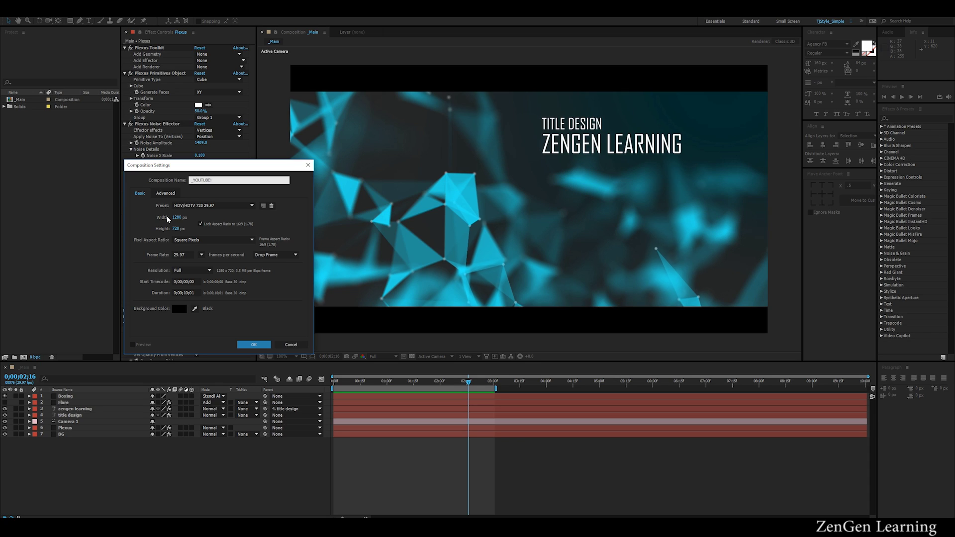
click(257, 342)
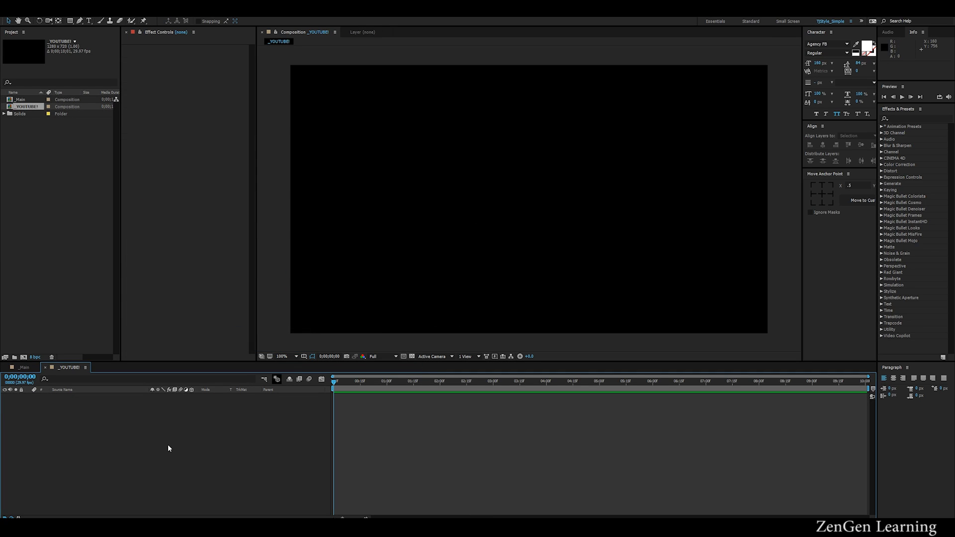
Create a solid layer named Plexus in the new composition
key(ctrl+y)
text(Plexus)
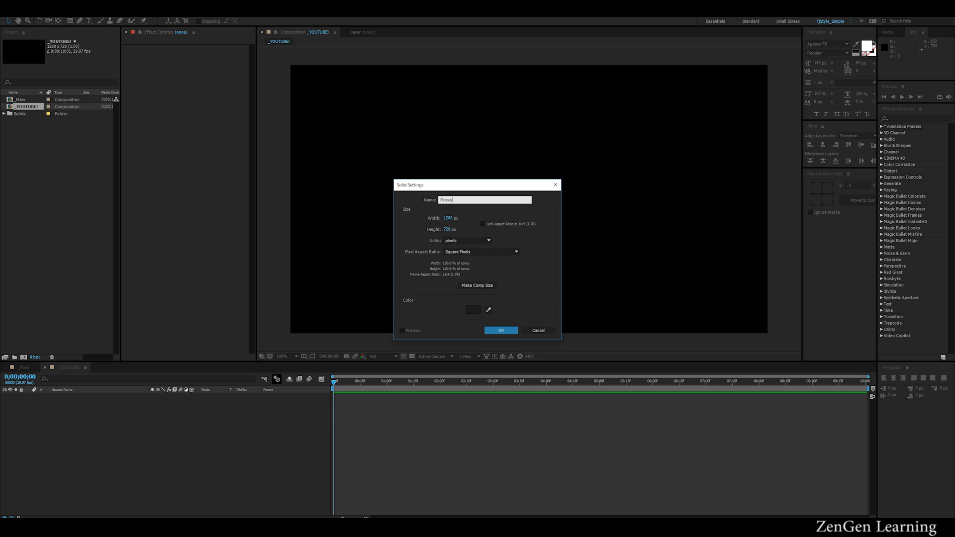
key(Return)
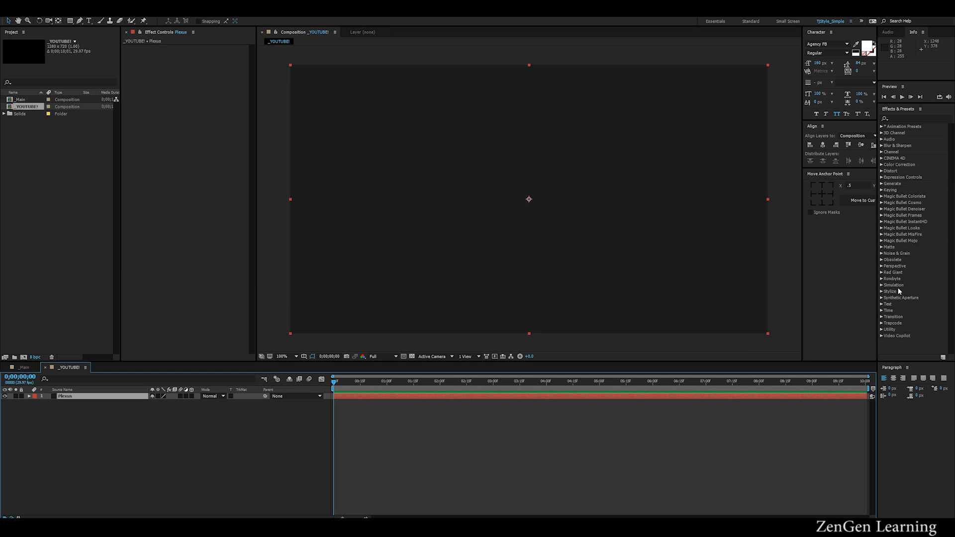
Apply the Rowbyte Plexus effect to the Plexus solid and add a Primitives geometry object of type Cube
click(882, 280)
drag(904, 287, 400, 256)
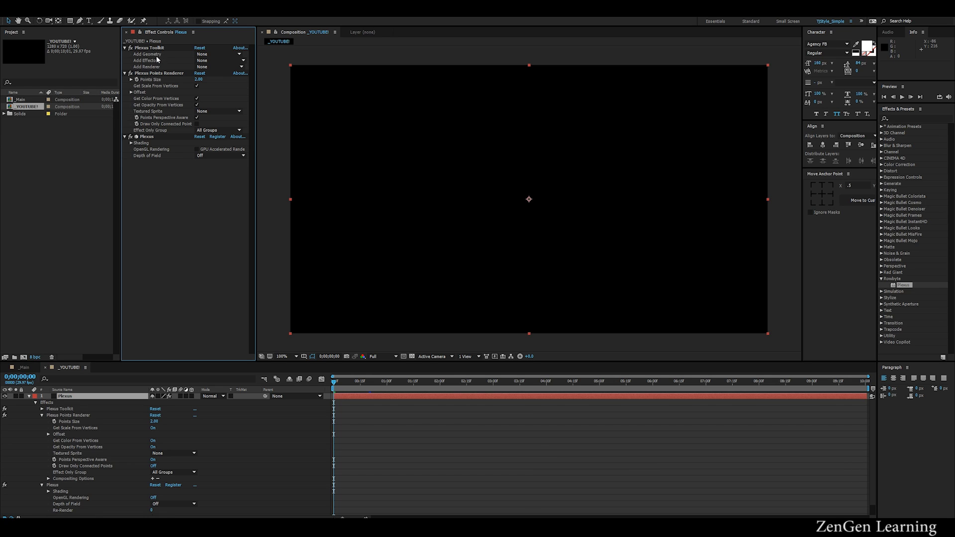
click(204, 54)
click(211, 95)
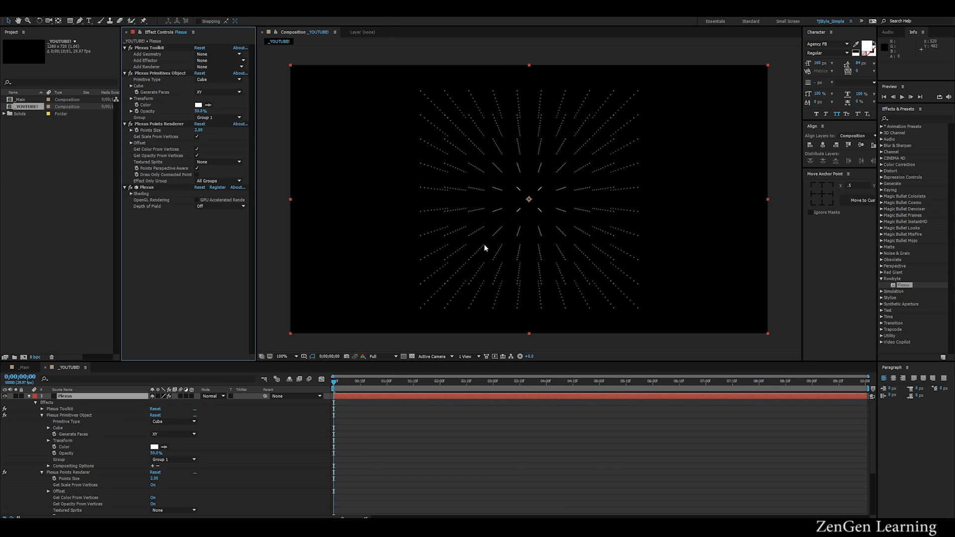
click(29, 397)
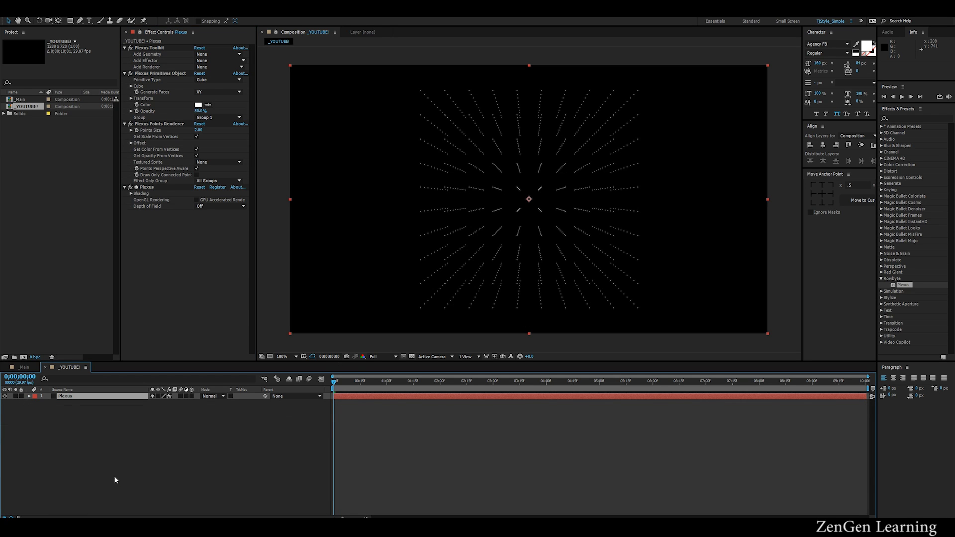
Add a camera layer and orbit it so the cube of points is seen from an angle
click(115, 477)
key(ctrl+alt+shift+c)
key(Return)
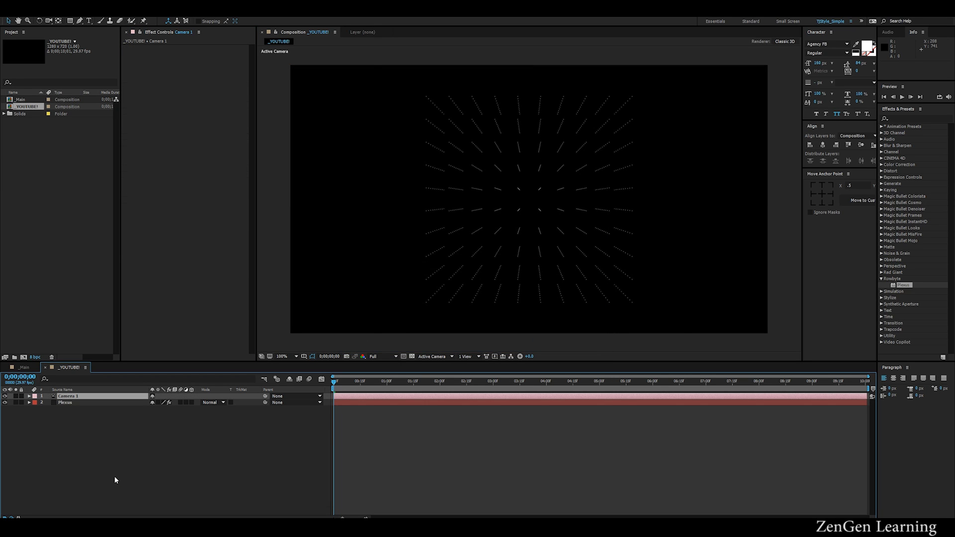
drag(544, 219, 414, 227)
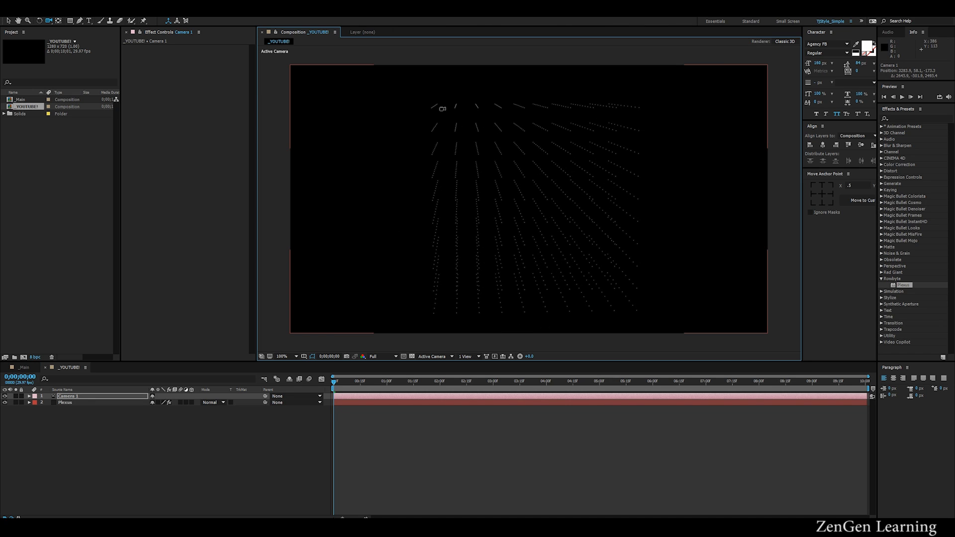
drag(497, 172, 526, 172)
Add a Triangulation renderer to the Plexus effect and orbit the camera around the cube
click(70, 402)
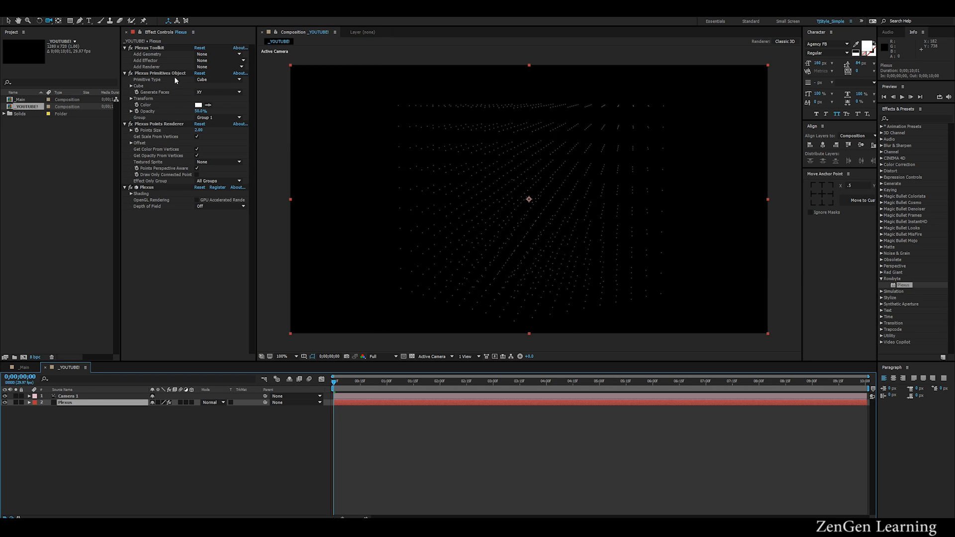
click(206, 67)
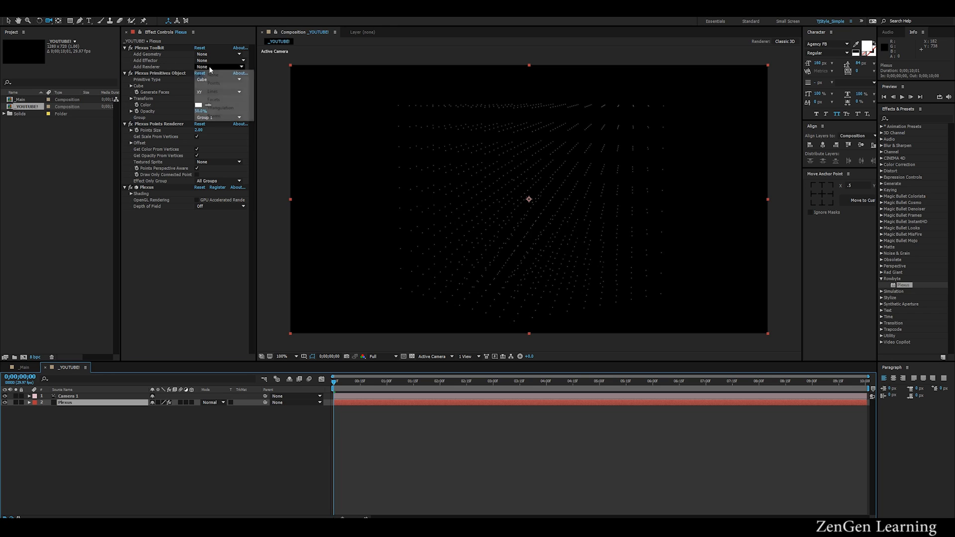
click(217, 107)
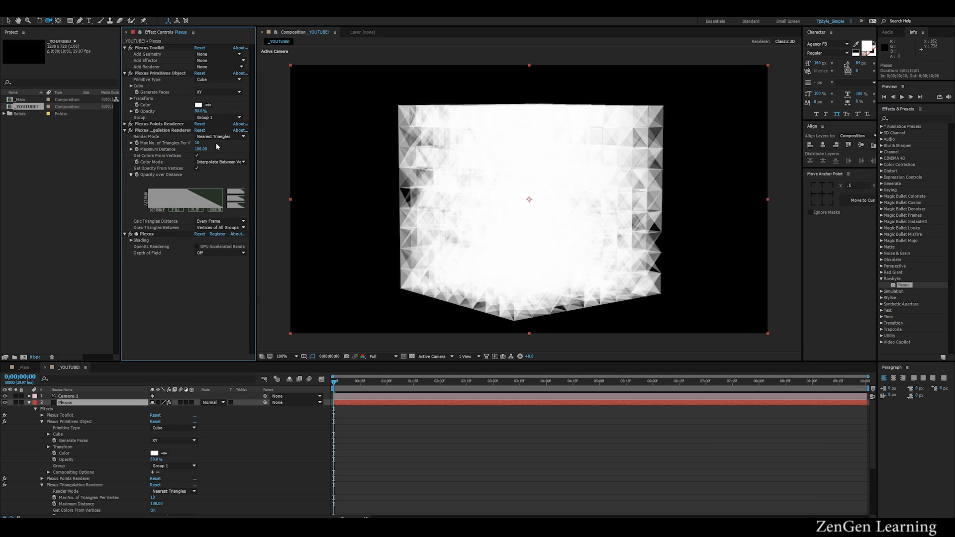
click(464, 170)
drag(464, 170, 532, 150)
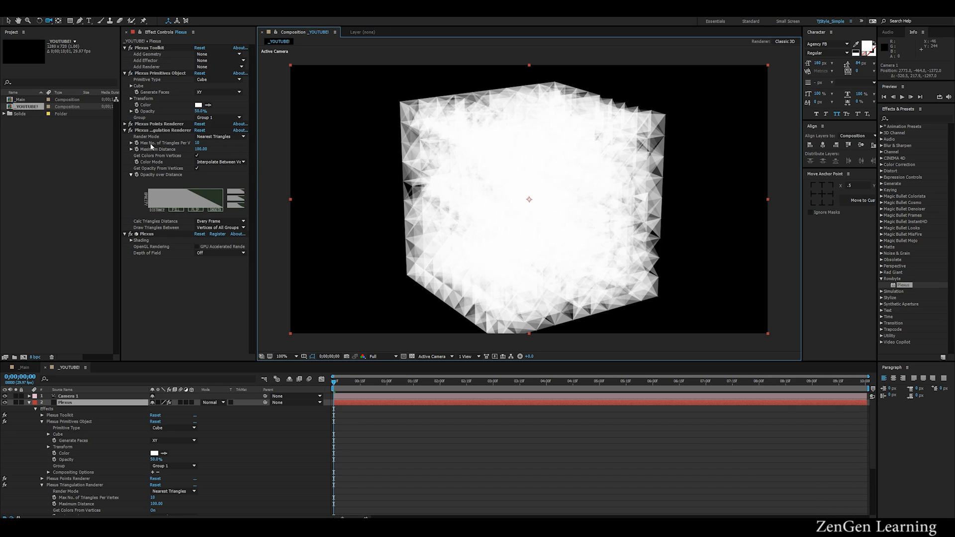
Set the Triangulation Renderer's maximum number of triangles per vertex to 1
click(198, 143)
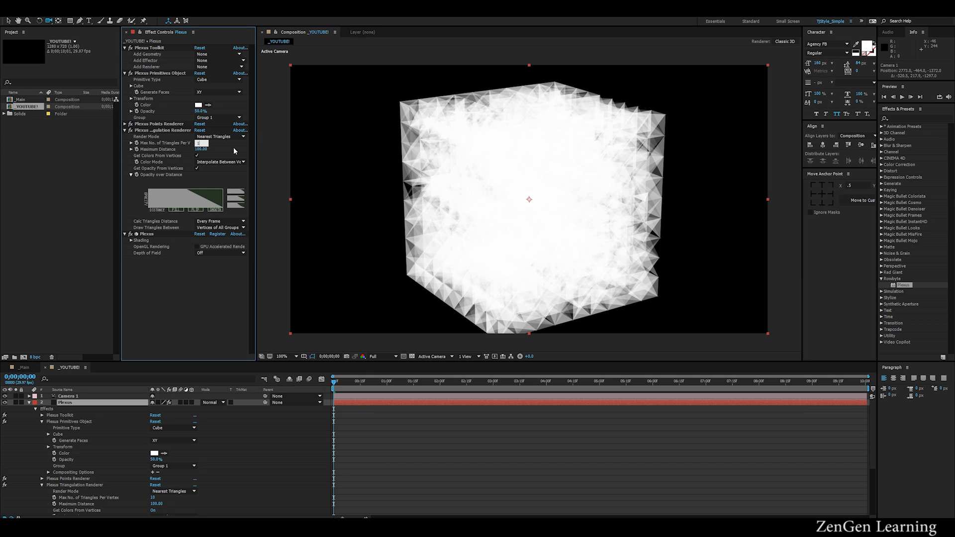
text(1)
key(Return)
drag(458, 146, 455, 229)
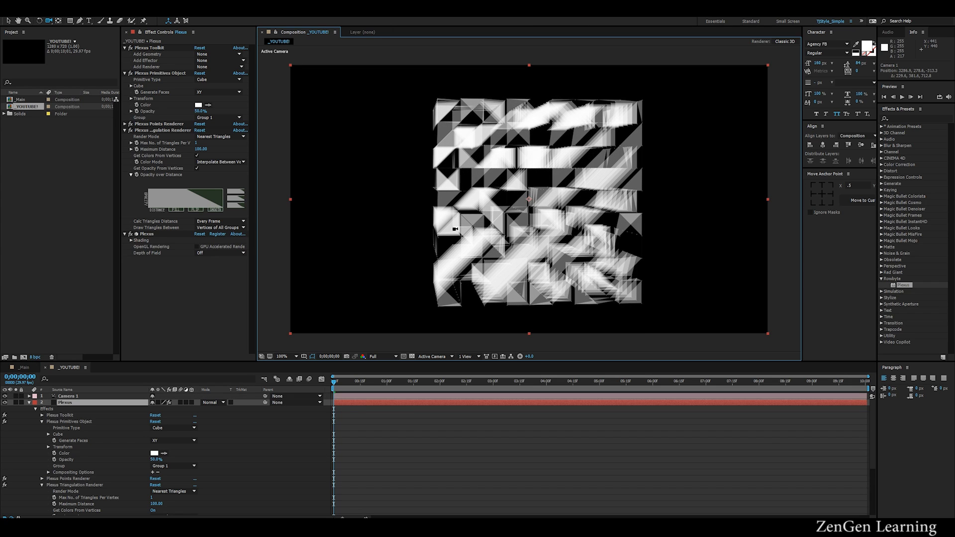
Remove the Project panel from the layout and widen the Effect Controls panel so full parameter names fit
click(30, 161)
click(24, 32)
click(40, 38)
drag(135, 94, 219, 102)
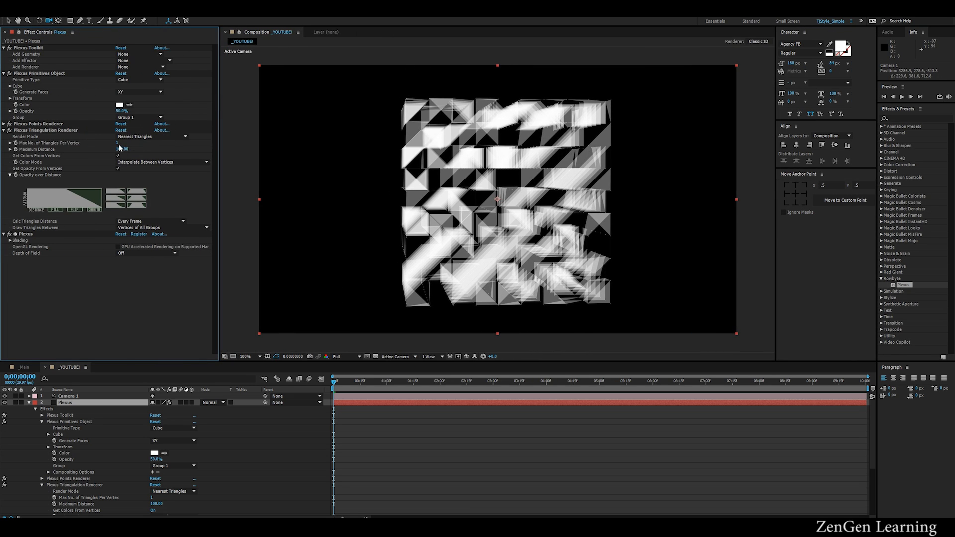
mouse_move(478, 189)
mouse_down()
mouse_move(505, 209)
mouse_move(480, 204)
mouse_up()
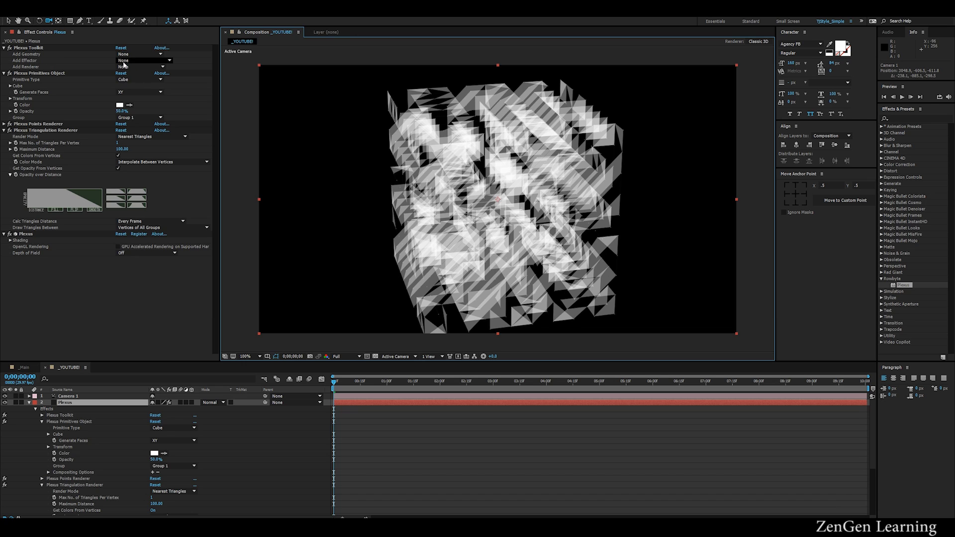
click(143, 60)
click(137, 77)
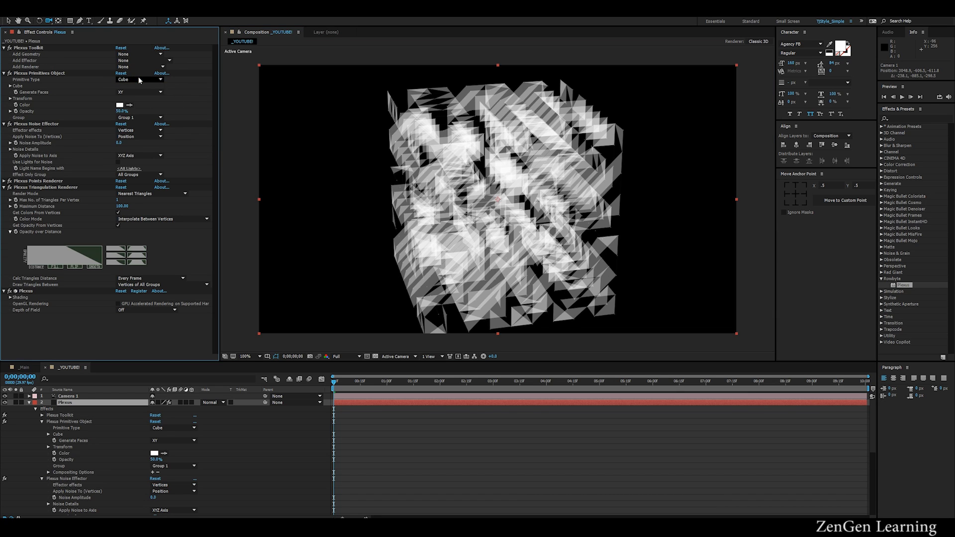
key(ctrl+z)
Add a Noise effector to the Plexus effect, leaving the Primitives Object's name as it is
click(143, 60)
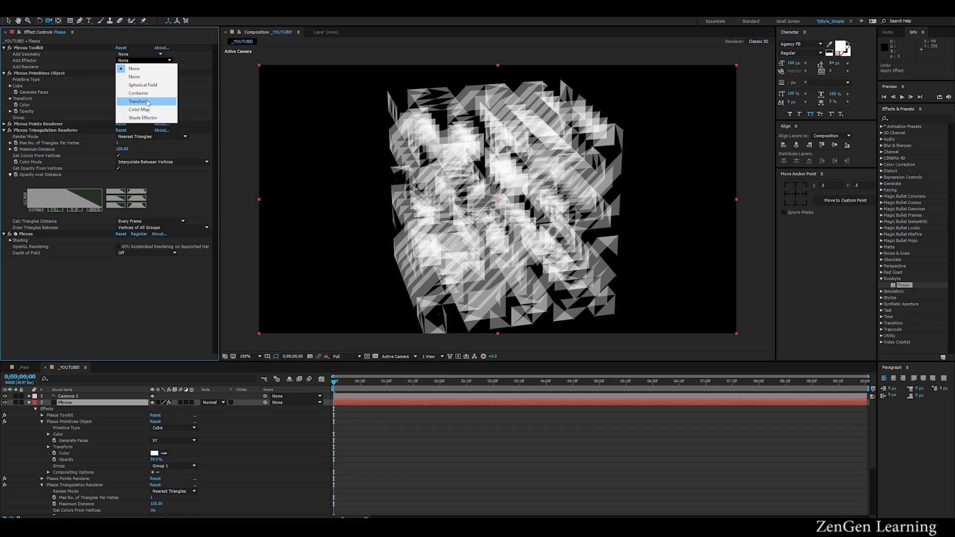
click(143, 77)
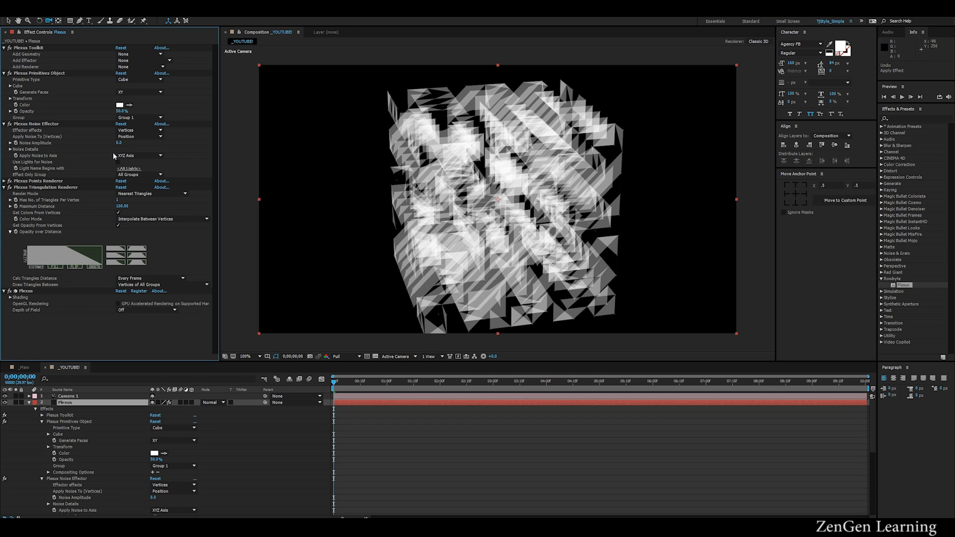
click(44, 125)
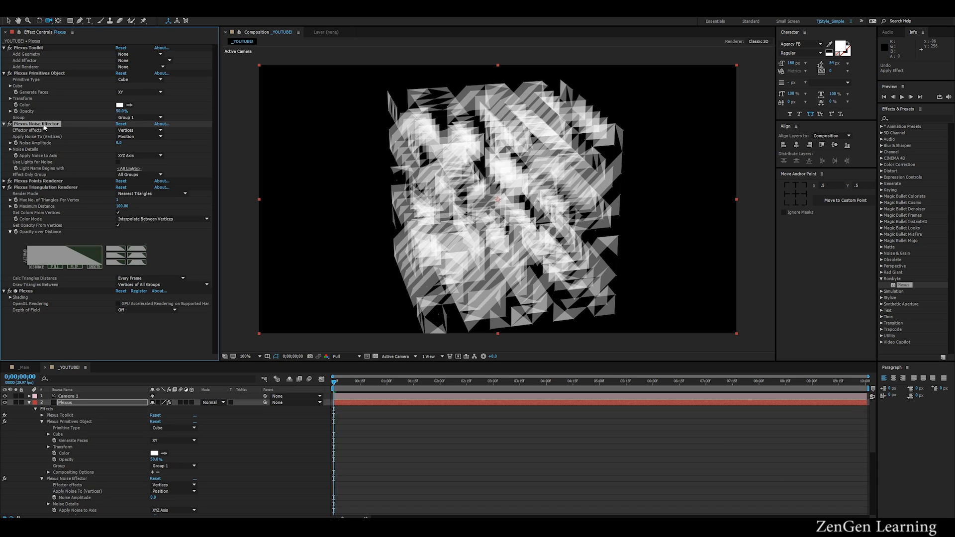
click(39, 74)
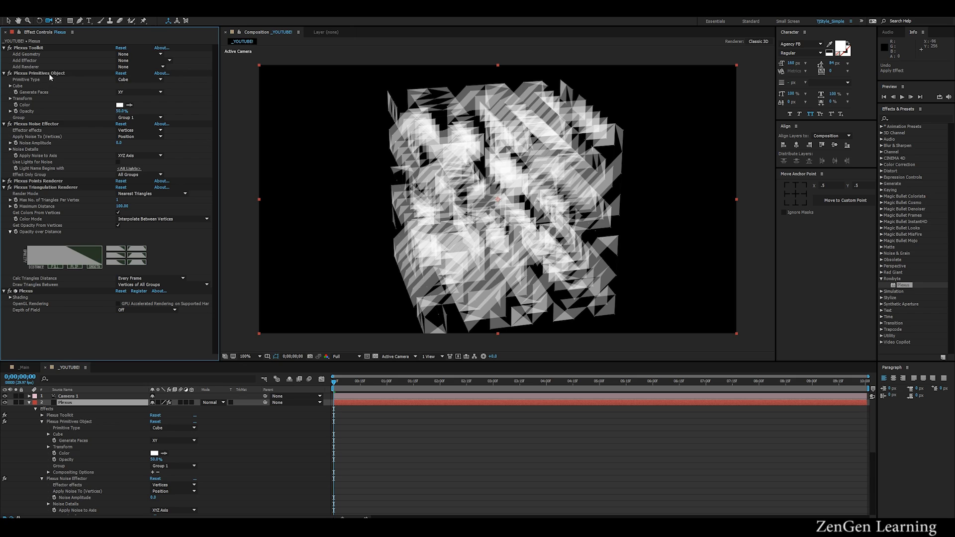
key(Return)
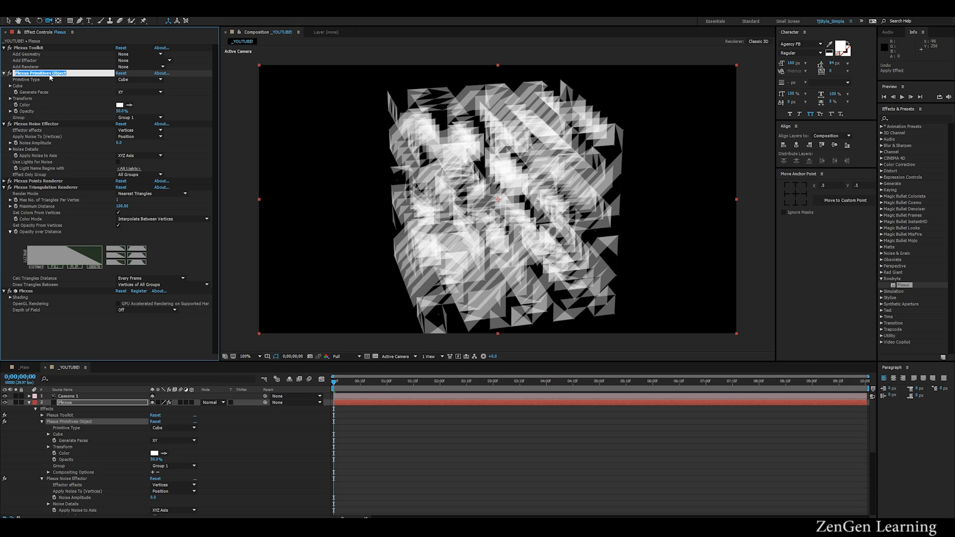
key(Return)
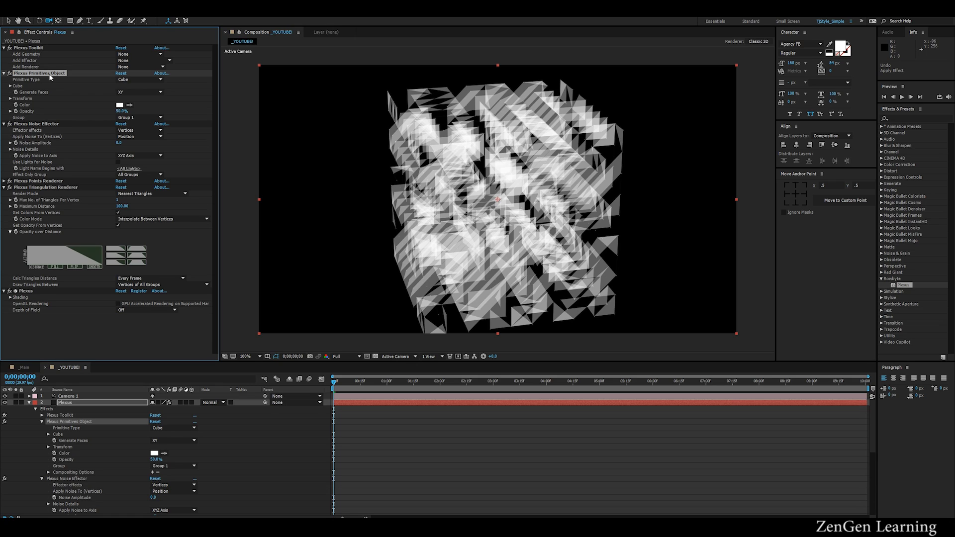
Raise the Plexus Noise Effector's Noise Amplitude to 1791 and orbit the camera around the scattered triangles
click(53, 125)
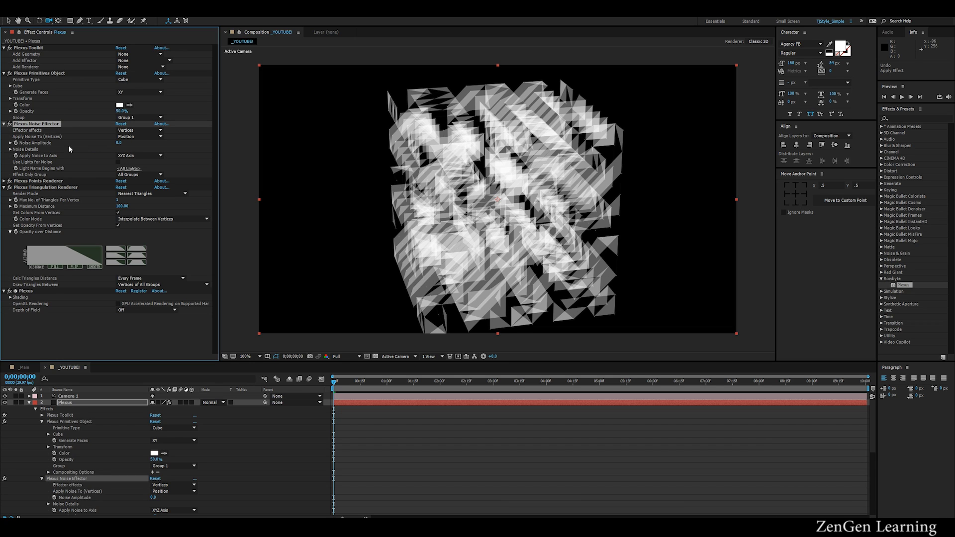
drag(118, 143, 762, 148)
drag(624, 220, 615, 199)
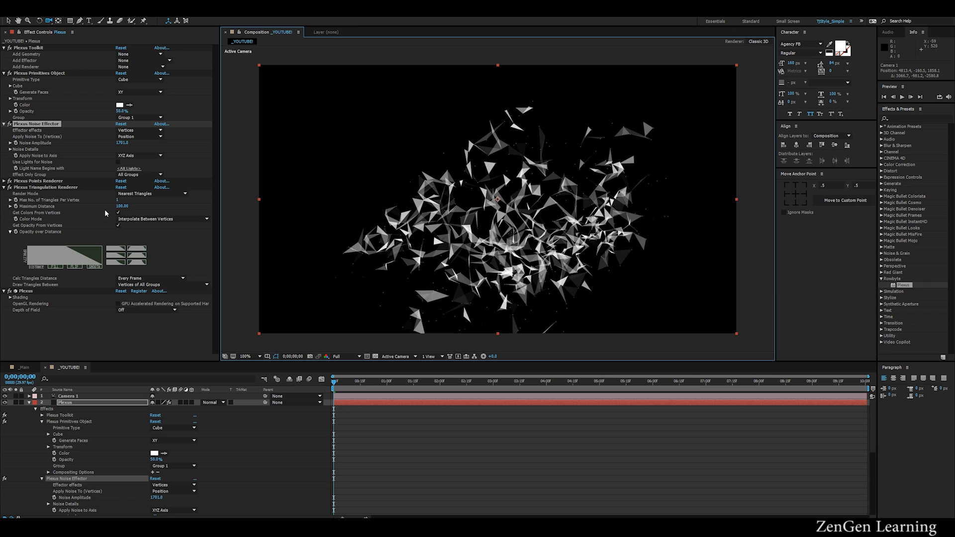
drag(342, 248, 416, 208)
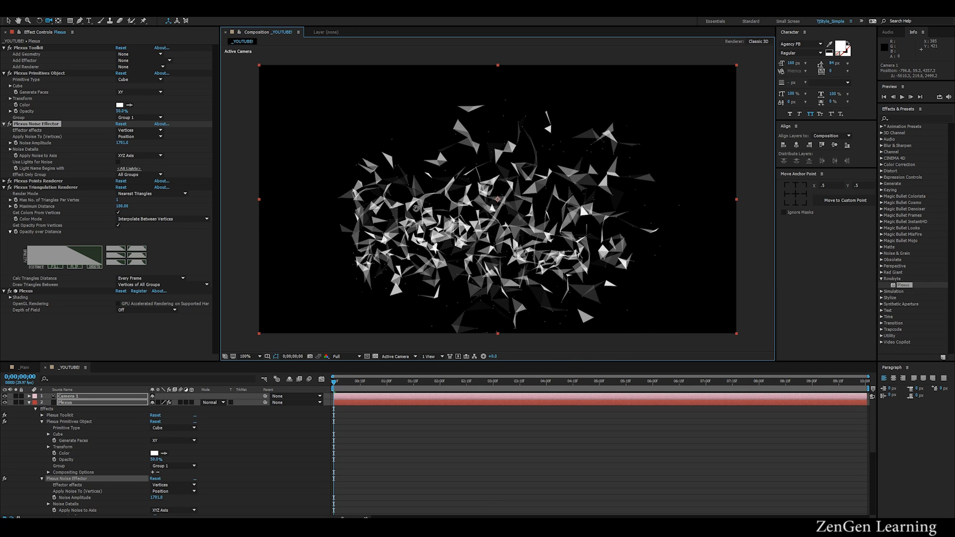
Raise the Triangulation Renderer's maximum number of triangles per vertex to 2 and bring the camera closer
click(58, 188)
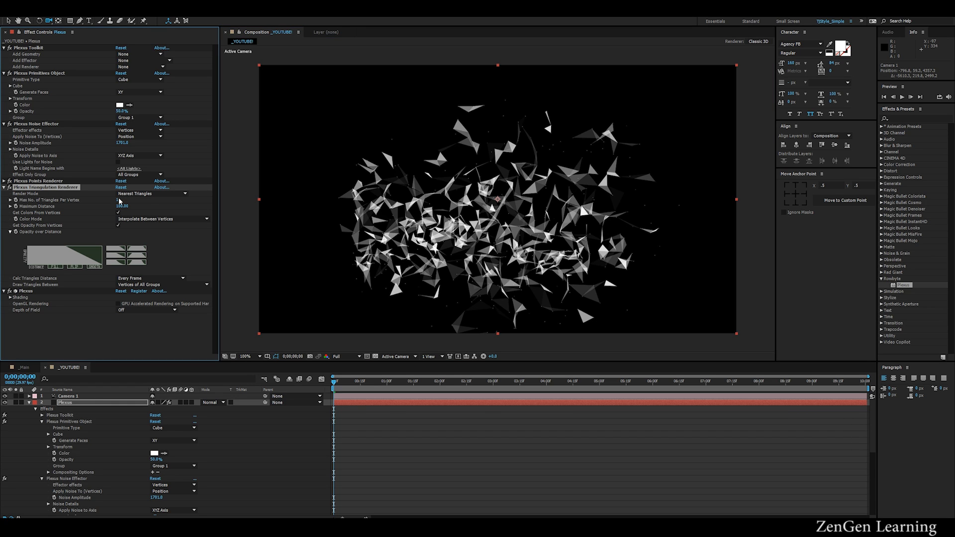
drag(116, 199, 160, 208)
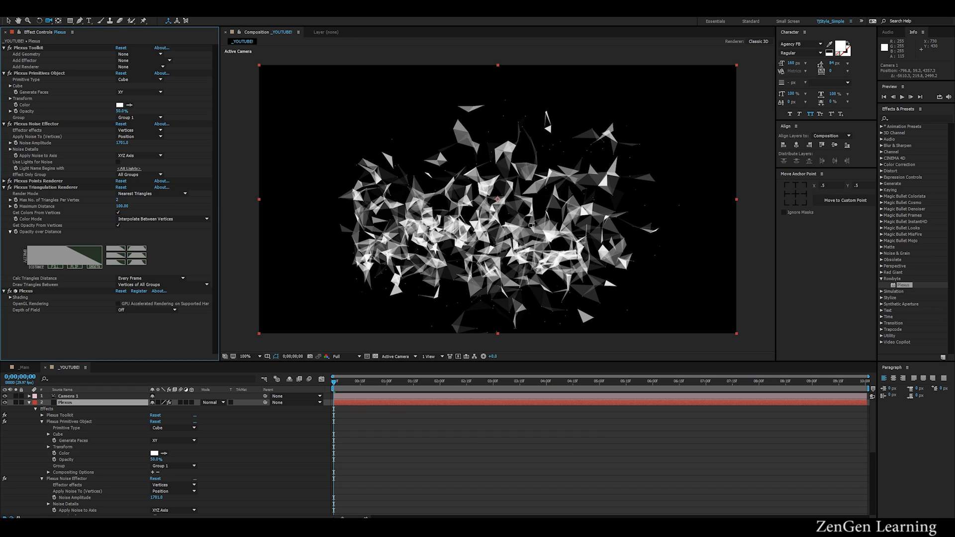
drag(527, 234, 553, 162)
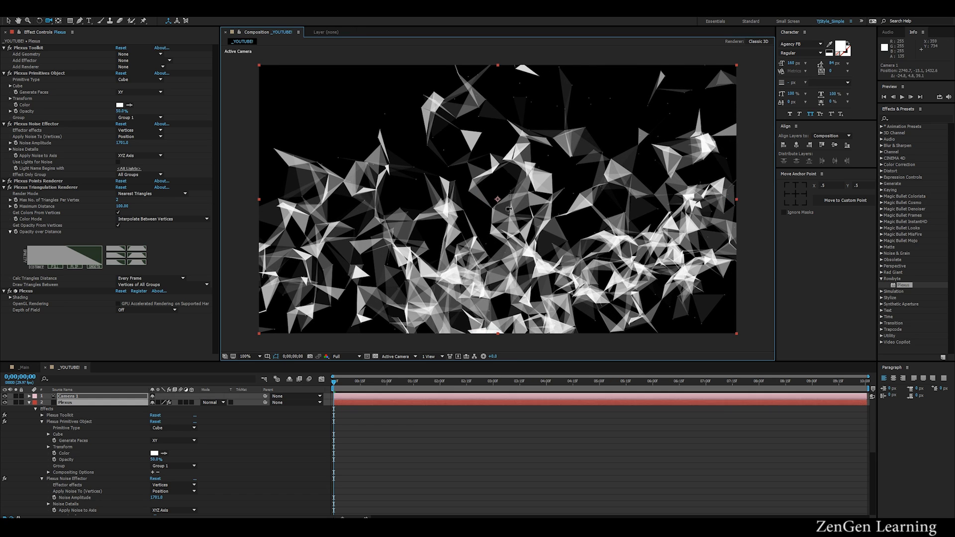
Reframe Camera 1 on the triangle field, using the finished shot in the _Main composition as reference
click(87, 397)
drag(580, 249, 437, 262)
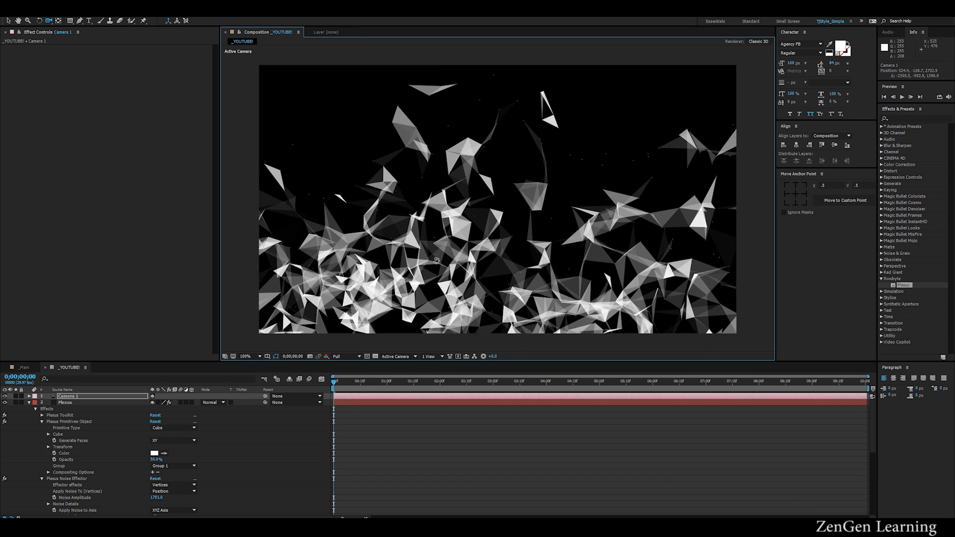
click(23, 367)
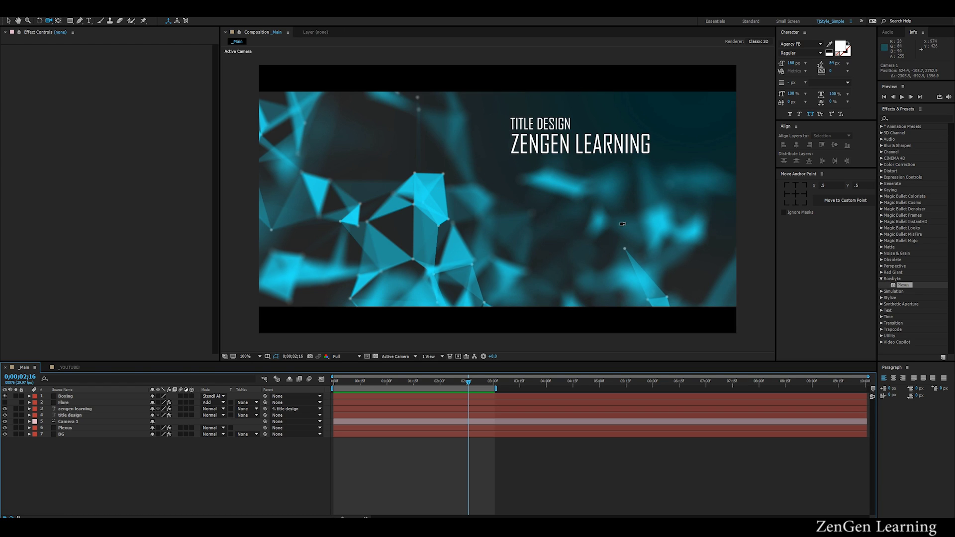
click(64, 368)
drag(524, 262, 552, 228)
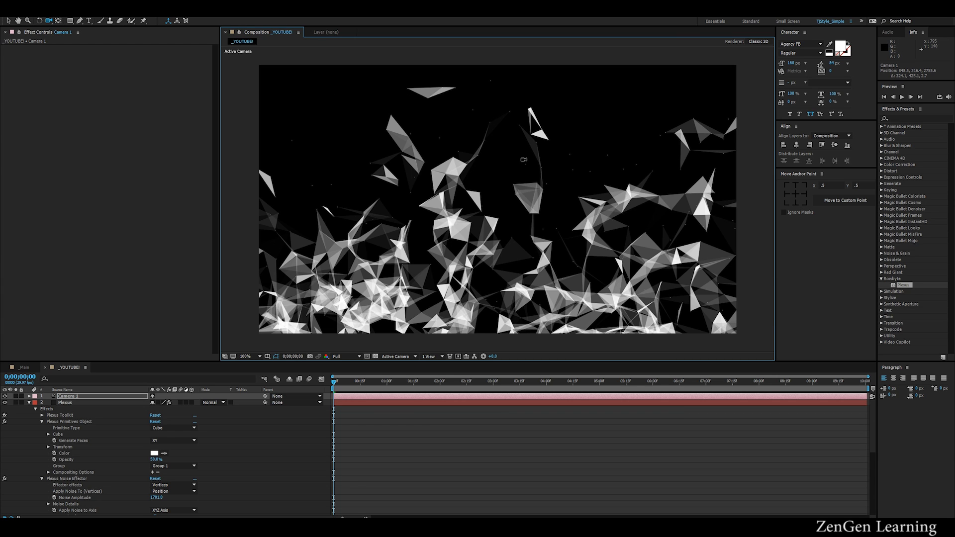
Orbit Camera 1 to a new framing of the triangles, comparing it with the _Main shot, and raise the Noise Amplitude to 2128
drag(612, 172, 599, 158)
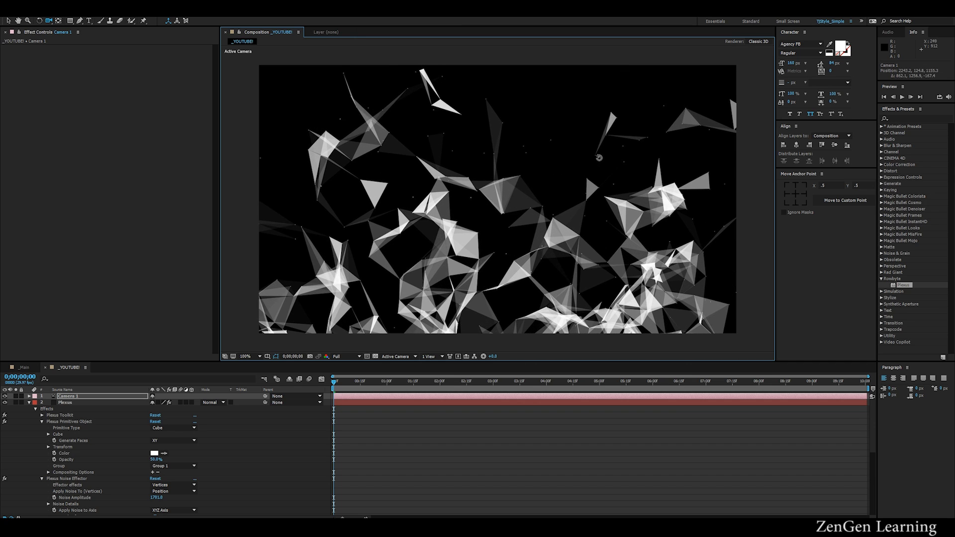
click(24, 367)
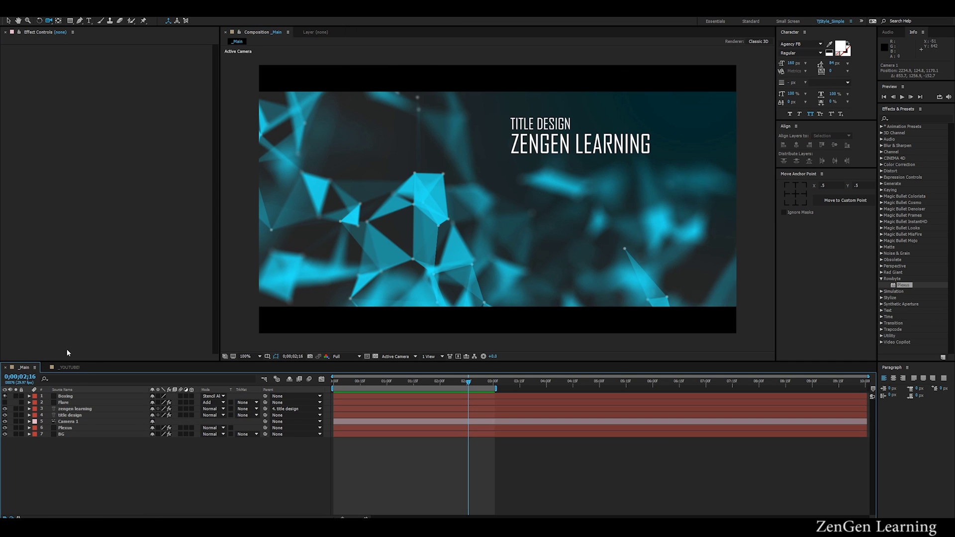
click(59, 368)
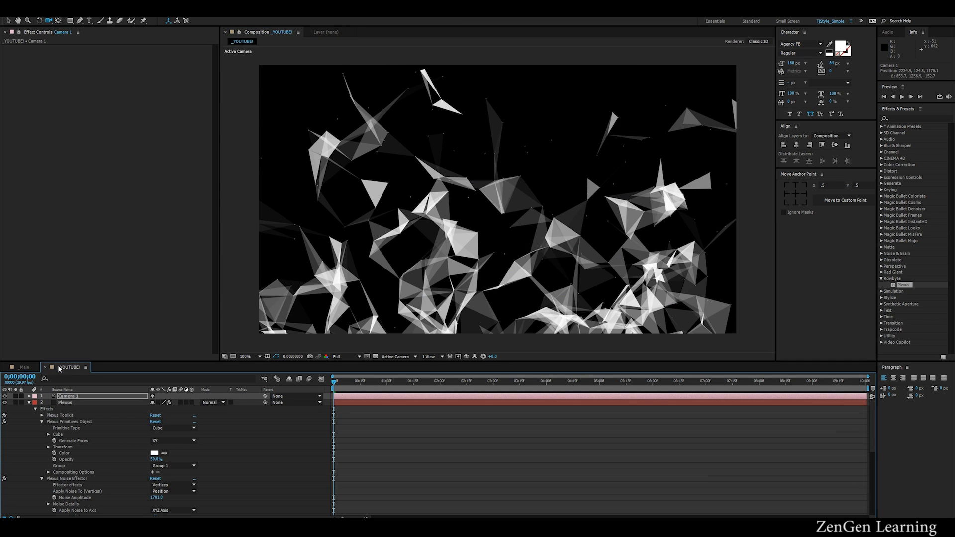
drag(548, 239, 571, 200)
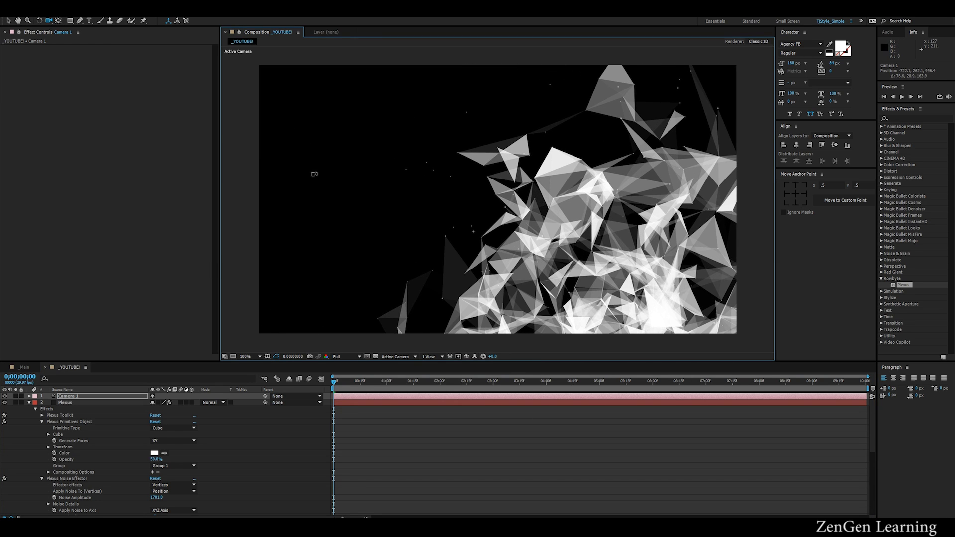
drag(436, 205, 635, 130)
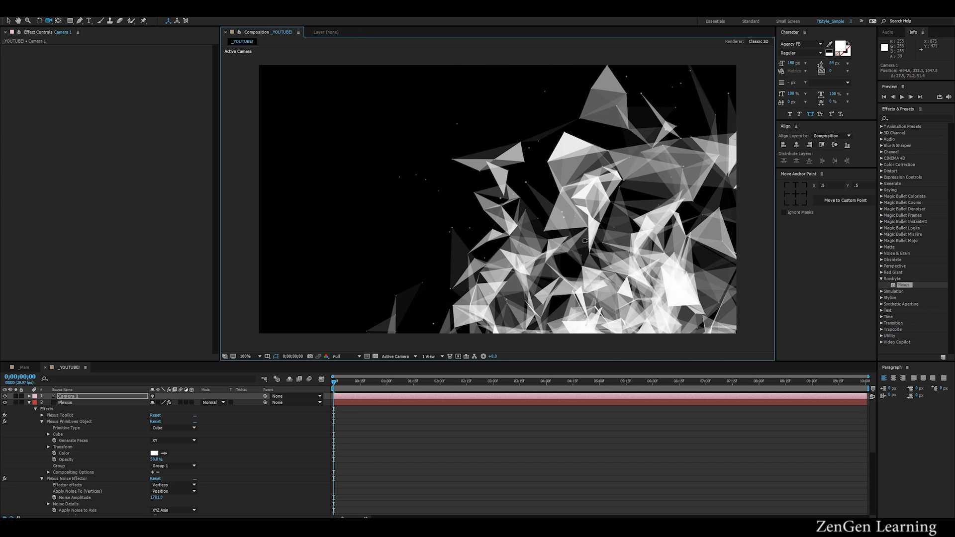
drag(507, 182, 493, 226)
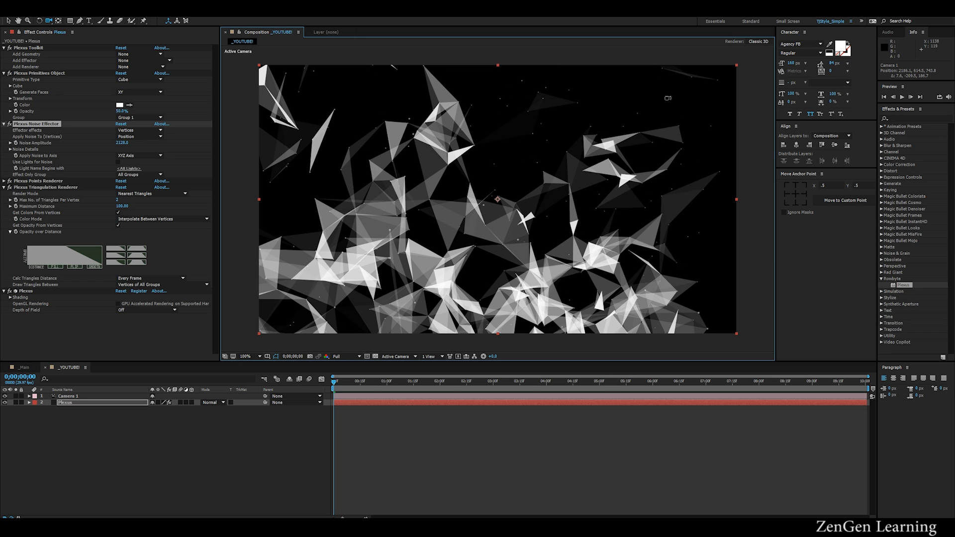
Turn on Depth of Field in Camera 1's camera options
key(v)
click(108, 396)
key(a)
key(a)
click(153, 416)
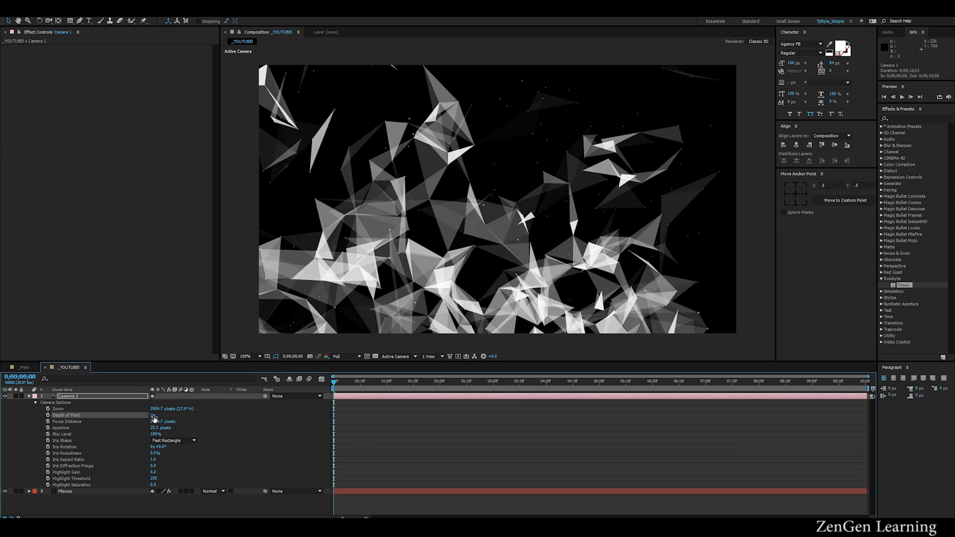
key(a)
click(29, 396)
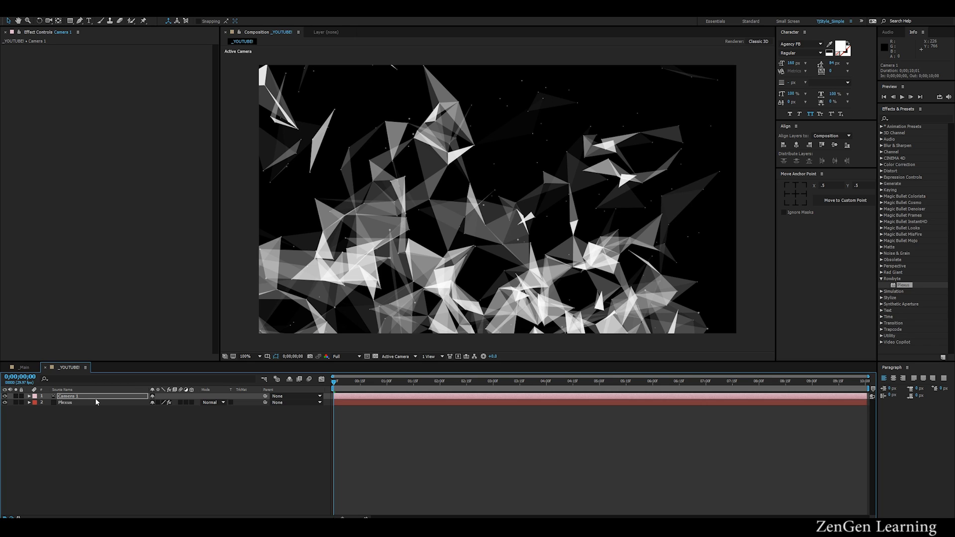
Scrub through the _YOUTUBE! composition to check it for motion and return to the first frame
drag(383, 382, 642, 382)
drag(572, 383, 333, 382)
click(161, 403)
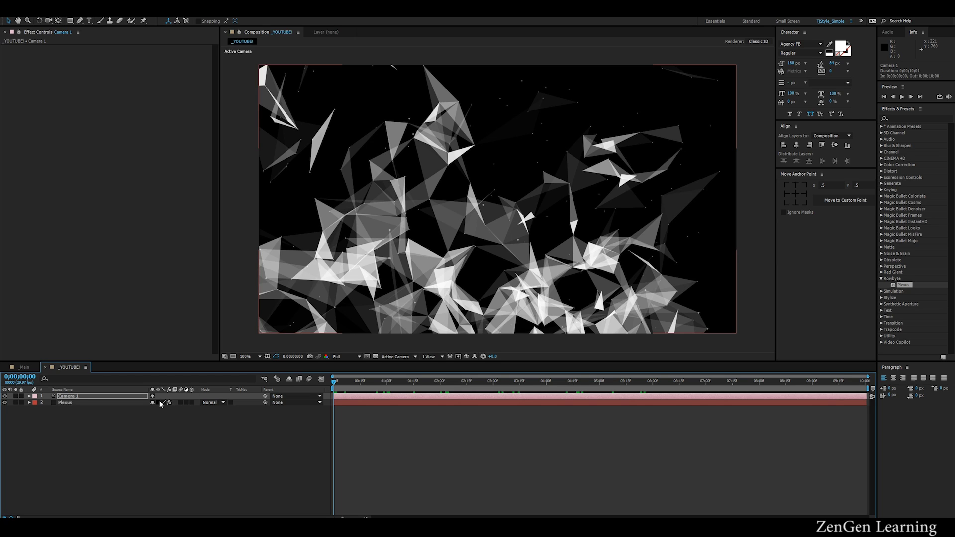
Try to animate Camera 1's Position from the first frame to an orbited view at 0;00;10;00
click(72, 397)
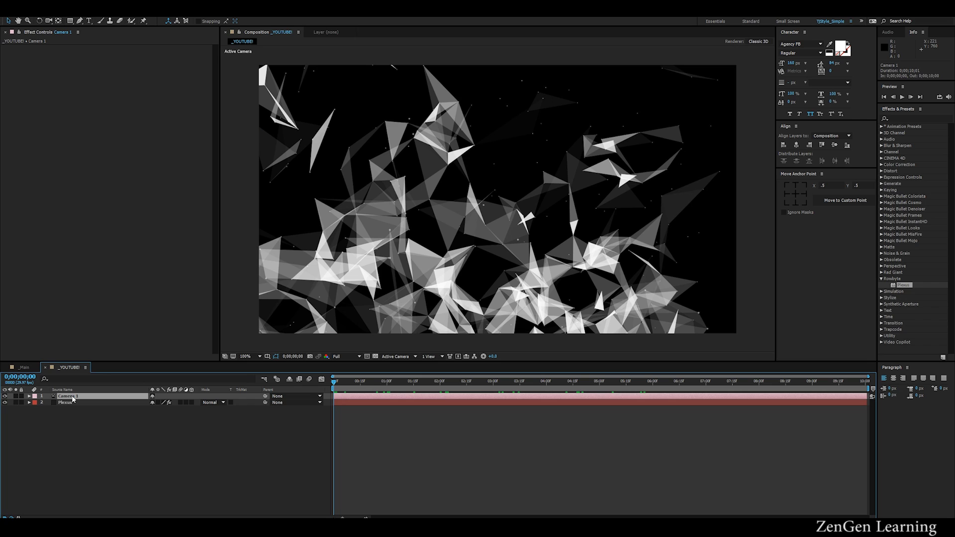
key(p)
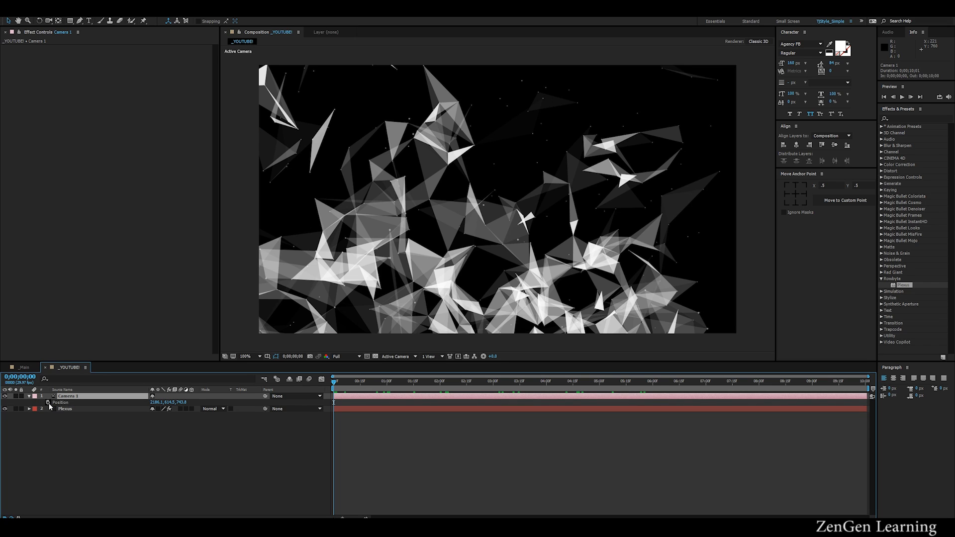
click(48, 403)
key(End)
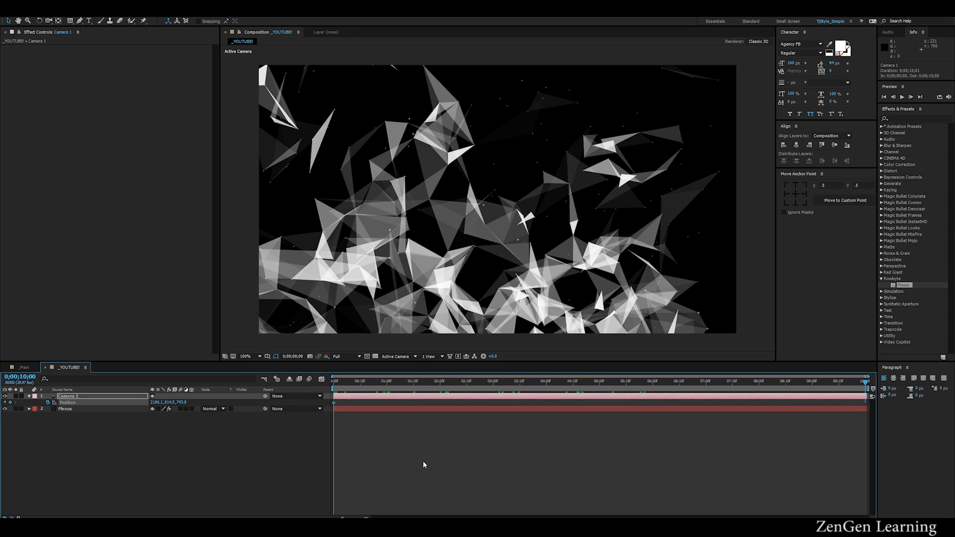
key(c)
drag(512, 209, 553, 212)
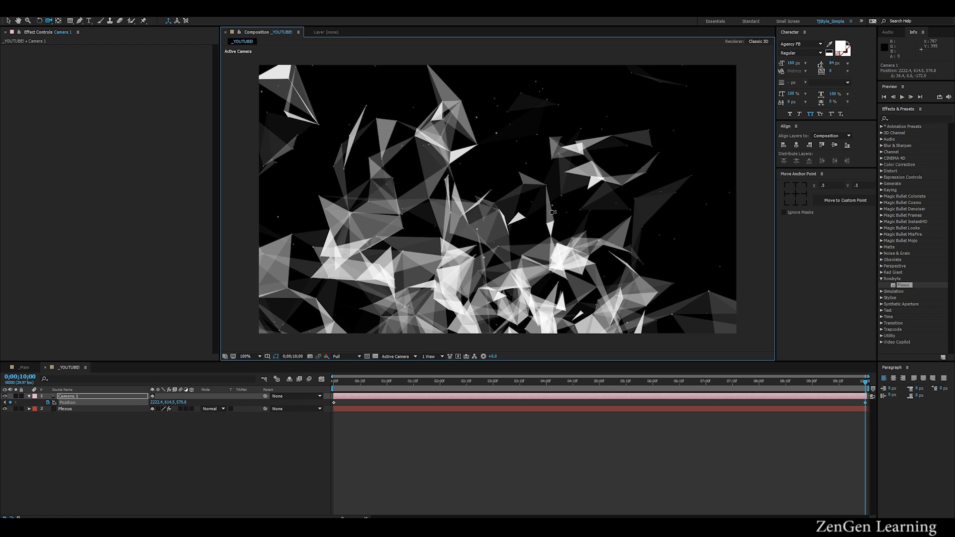
key(ctrl+z)
click(49, 403)
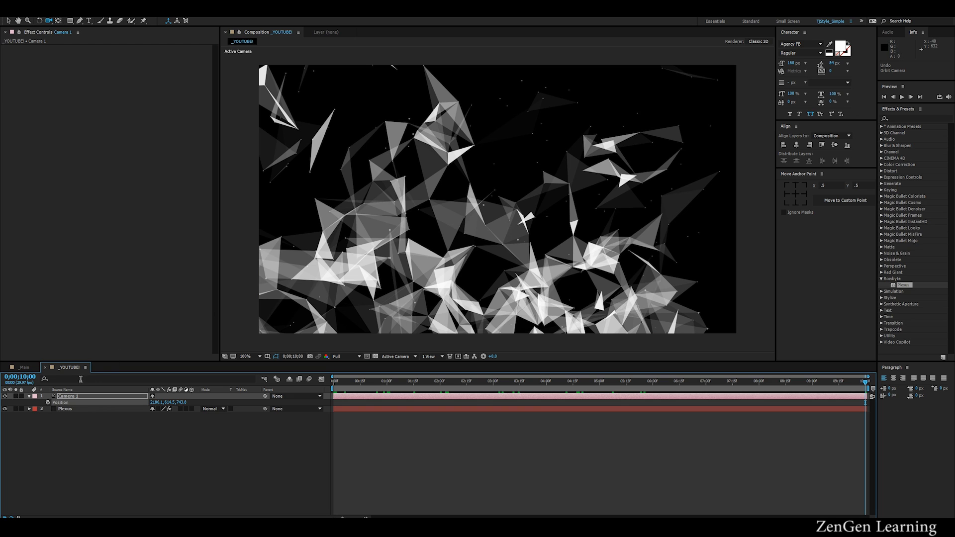
Reposition Camera 1 at 0;00;10;00 to about 1924.5, 754.5, 622.9 and set a Position keyframe there
drag(517, 156, 492, 164)
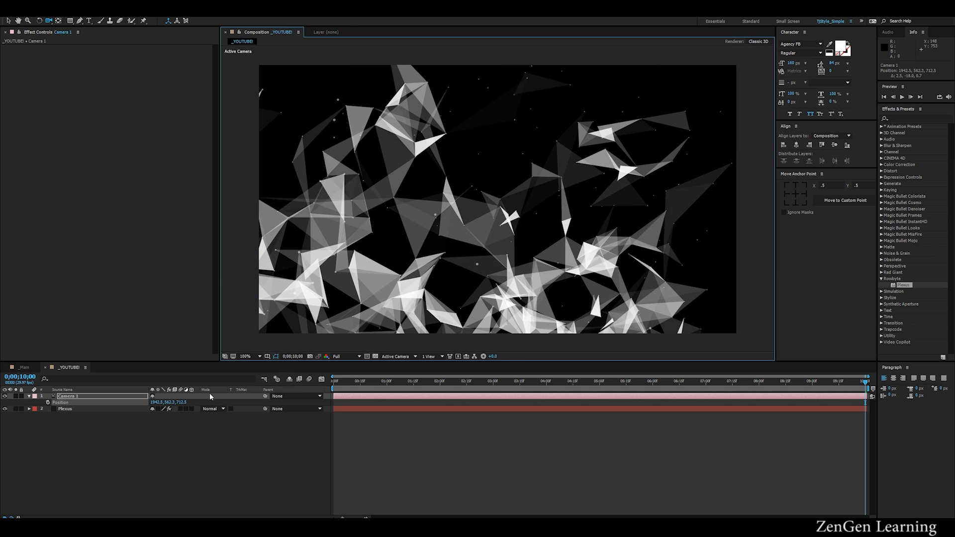
drag(433, 227, 463, 234)
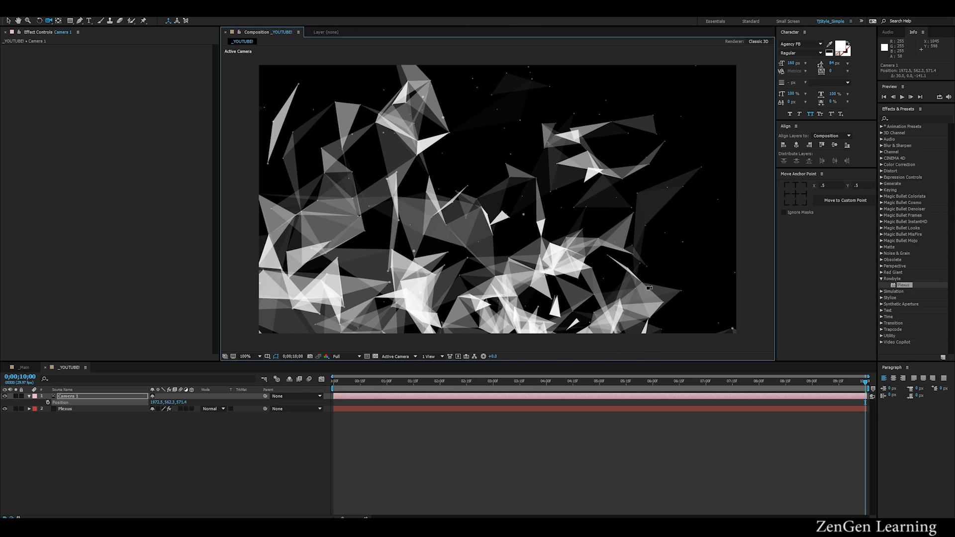
drag(600, 277, 573, 221)
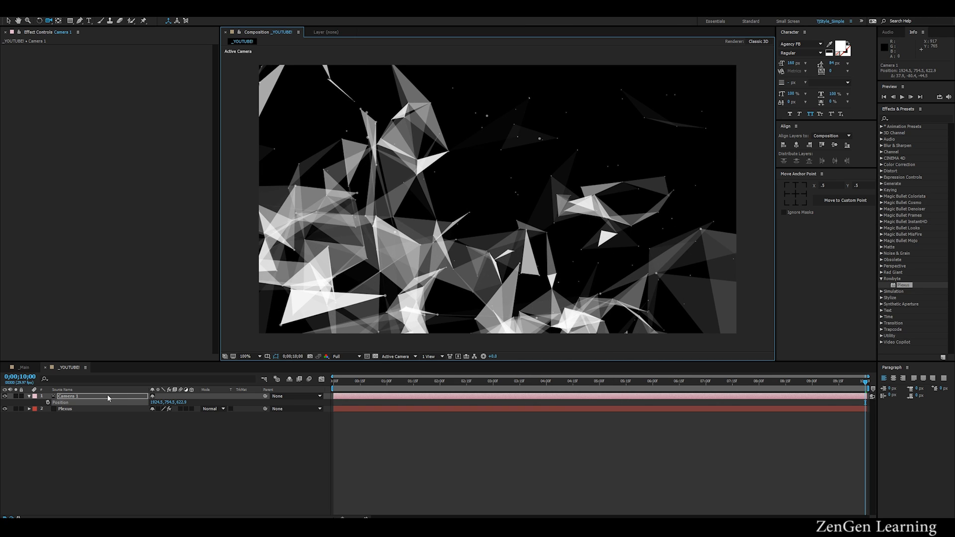
click(48, 402)
At the first frame, orbit Camera 1 to about 1960.2, 619.2, 618.0 as its starting Position keyframe
key(Home)
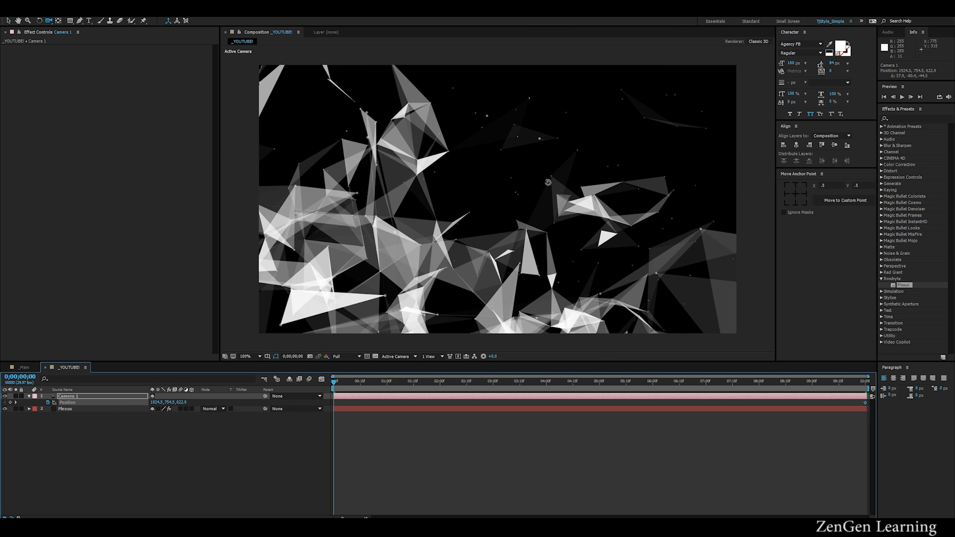
drag(548, 183, 555, 171)
drag(334, 386, 110, 369)
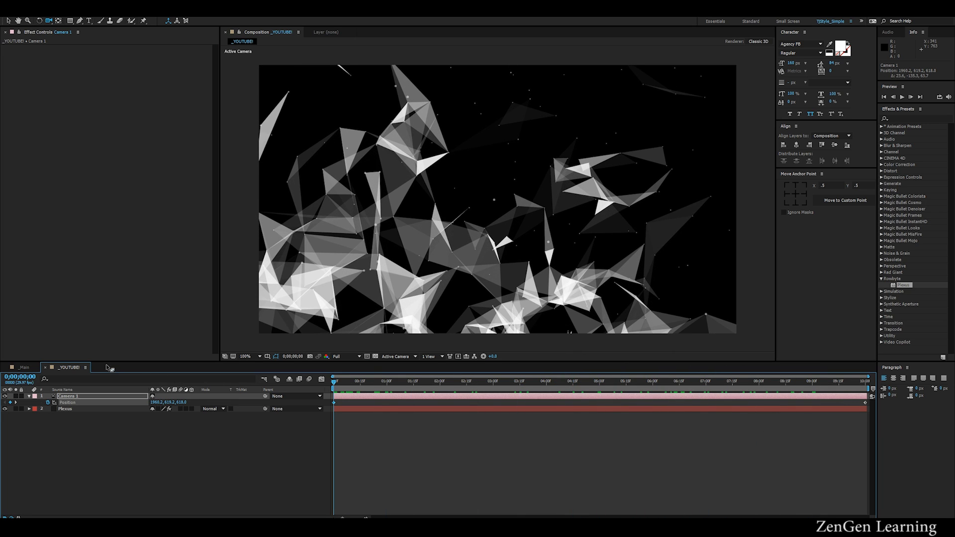
Scrub and play the finished _Main composition to compare its motion with the new composition's camera move
click(24, 368)
drag(380, 383, 185, 388)
click(70, 367)
drag(337, 383, 154, 392)
key(shift+comma)
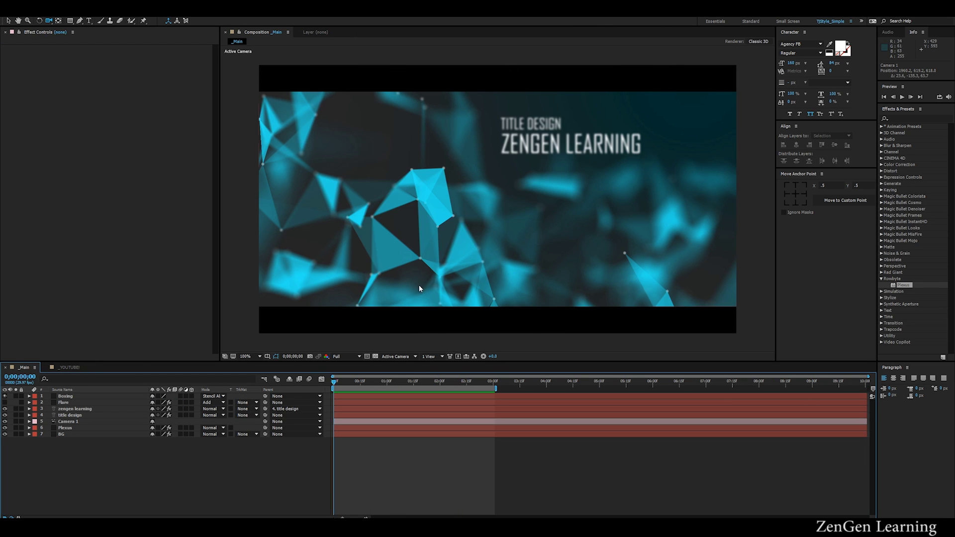
drag(333, 386, 461, 391)
key(Home)
key(space)
key(space)
Hide the zengen learning and title design layers in _Main and scrub through the background motion
drag(5, 409, 5, 416)
mouse_move(337, 383)
mouse_down()
mouse_move(429, 383)
mouse_move(333, 384)
mouse_up()
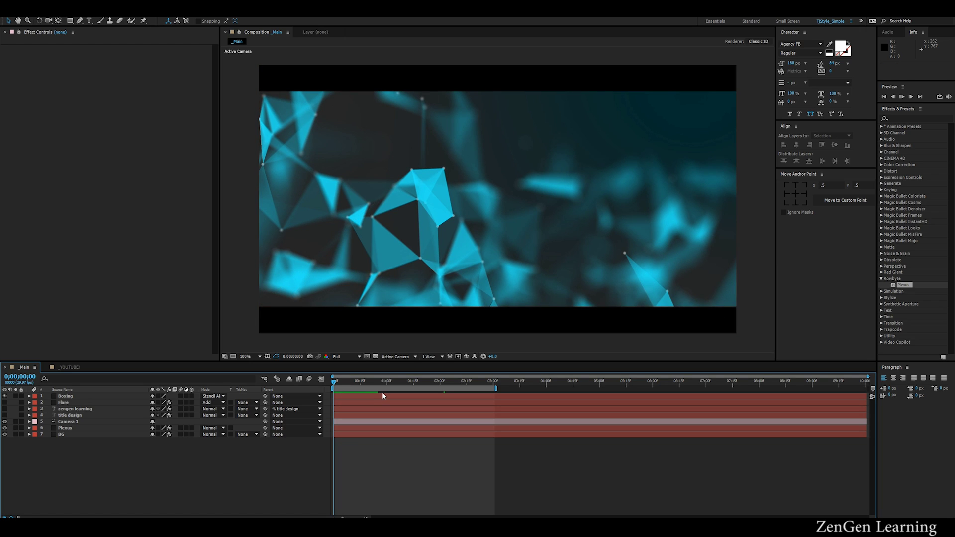
drag(351, 381, 369, 391)
In the _YOUTUBE! composition, set the Plexus Triangulation Renderer's Calc Triangles Distance to Only One Frame
click(70, 367)
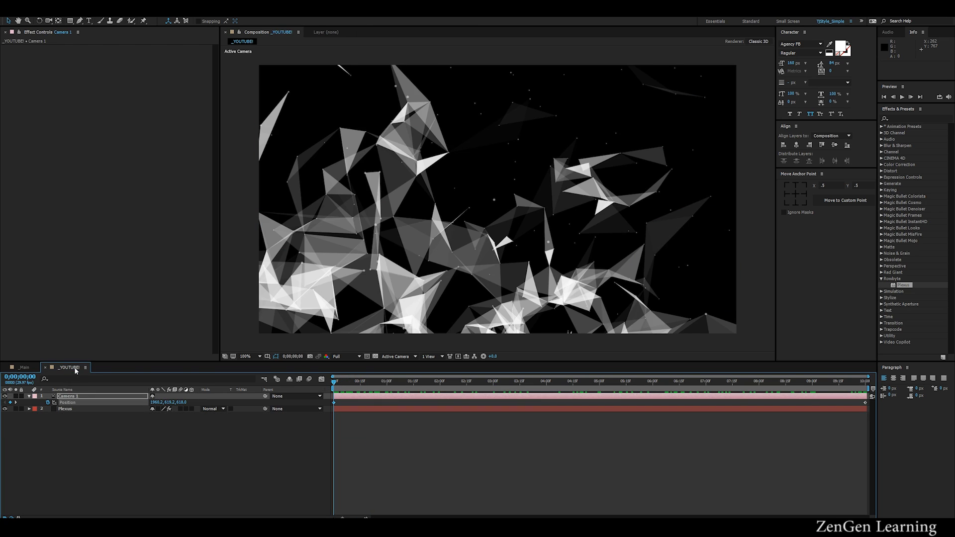
click(70, 408)
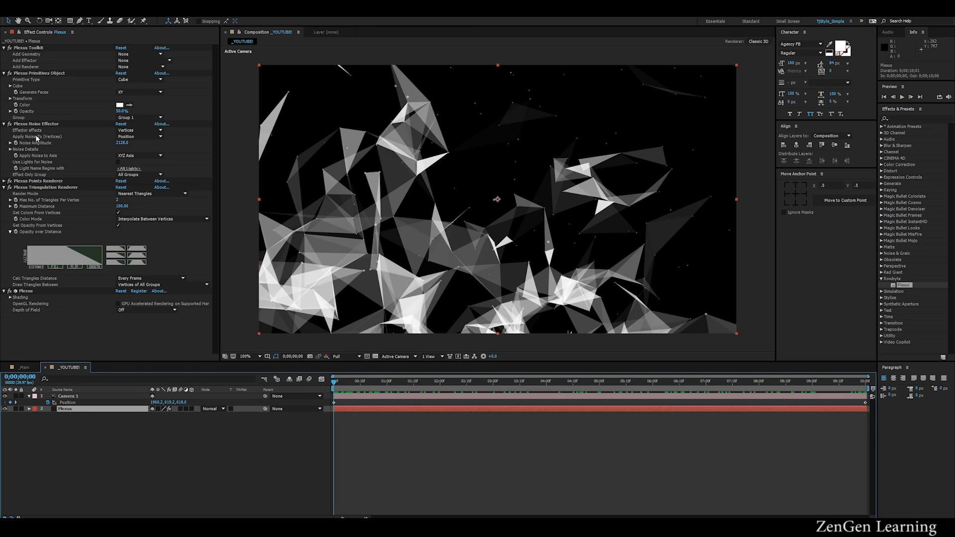
click(50, 188)
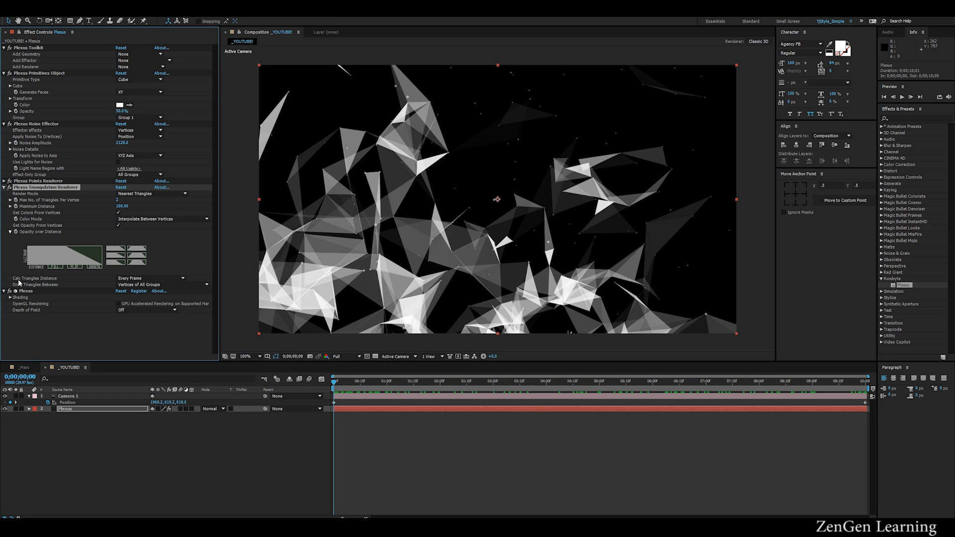
click(136, 280)
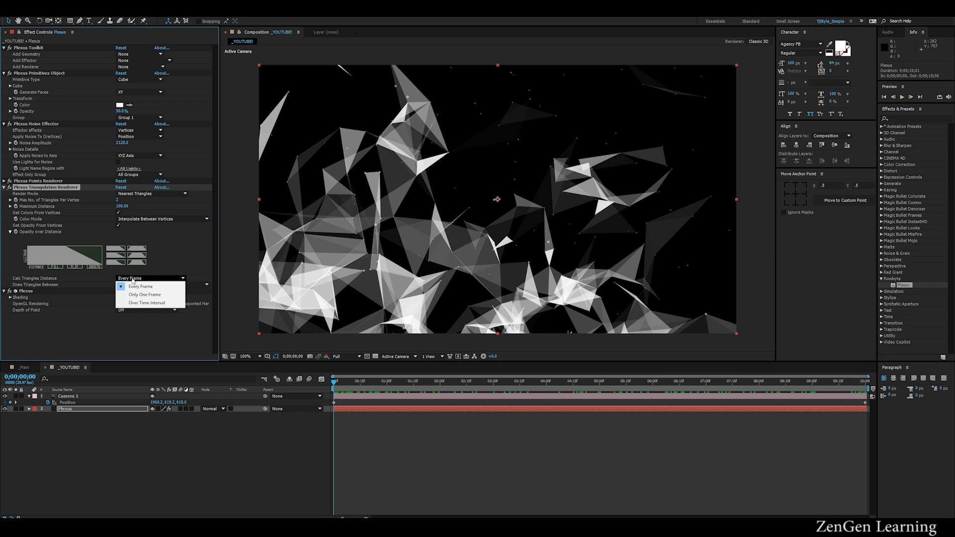
click(137, 296)
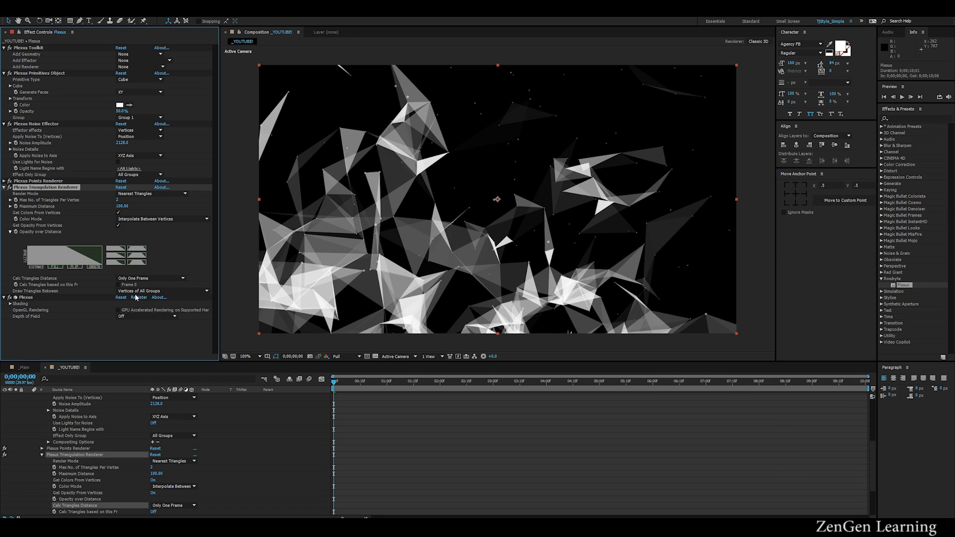
Add the expression time*0.005 to Noise Evolution in the Plexus Noise Effector's Noise Details
click(34, 126)
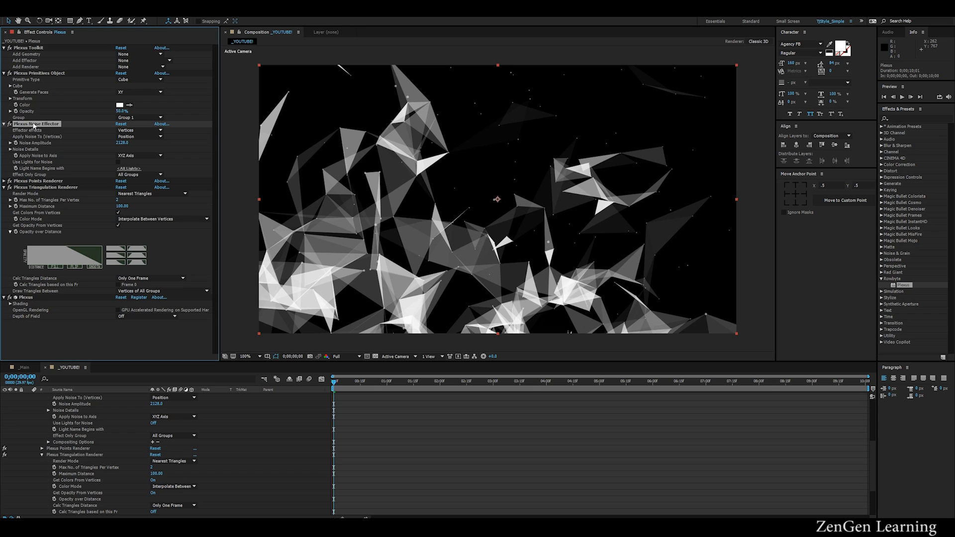
click(10, 149)
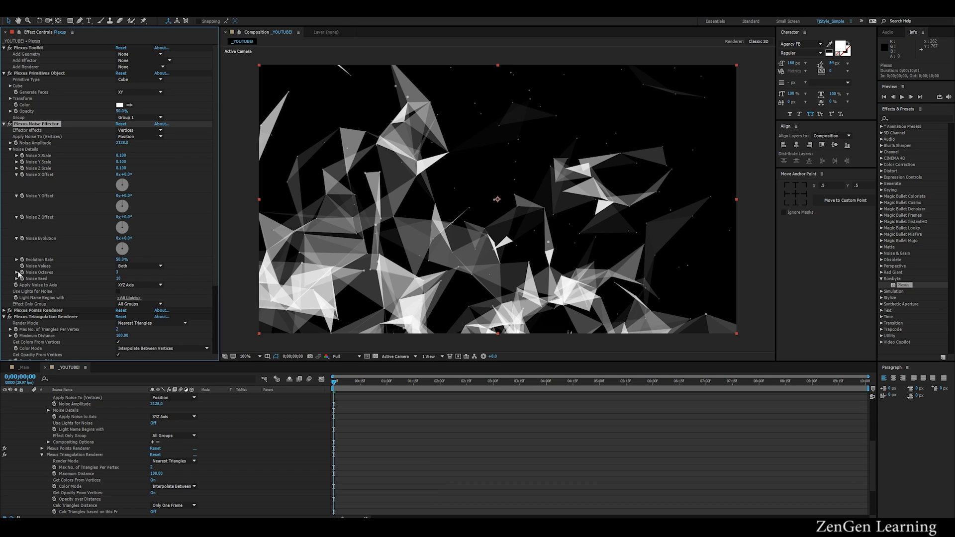
scroll(34, 172, down, 4)
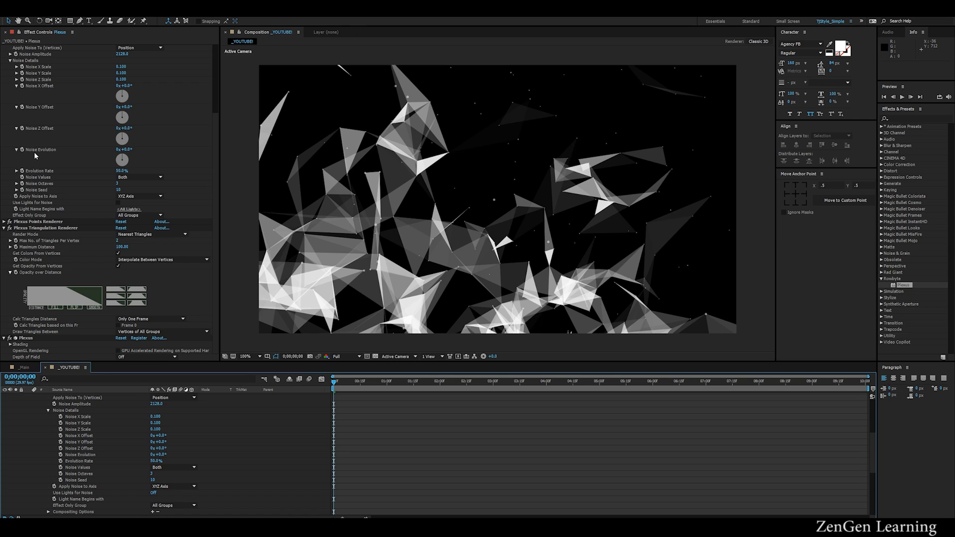
alt+click(22, 150)
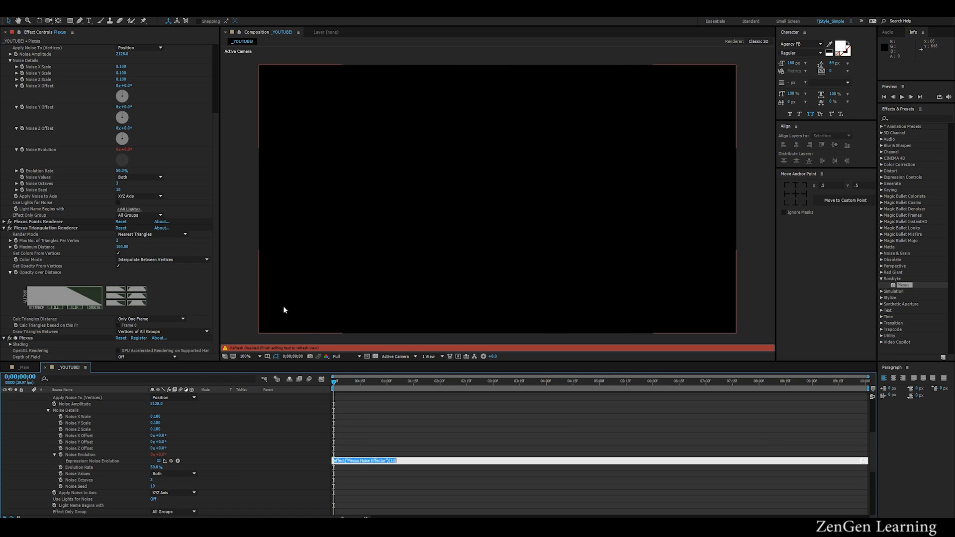
text(time*0.005)
key(KP_Enter)
Scrub and play back the composition from the first frame to check the speed of the triangle motion
click(346, 384)
drag(350, 385, 331, 402)
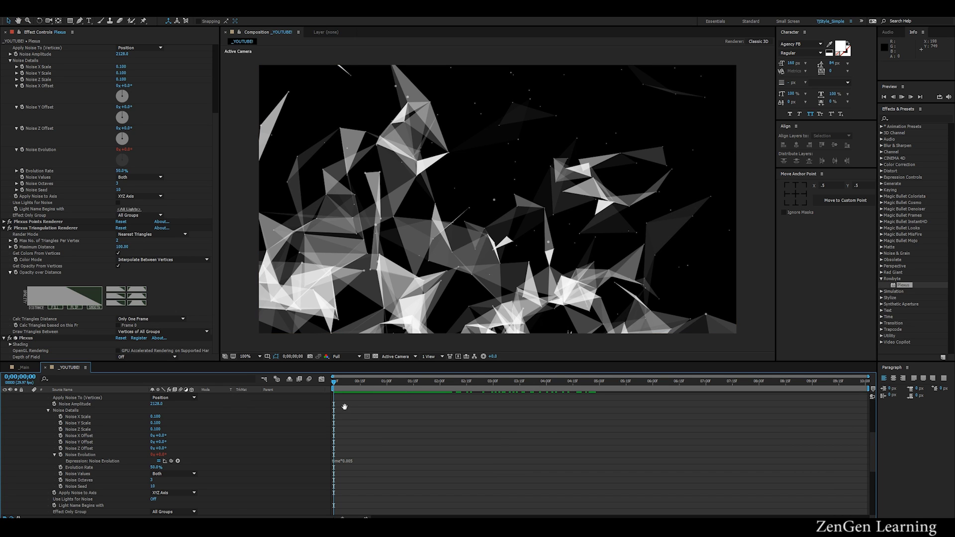
key(space)
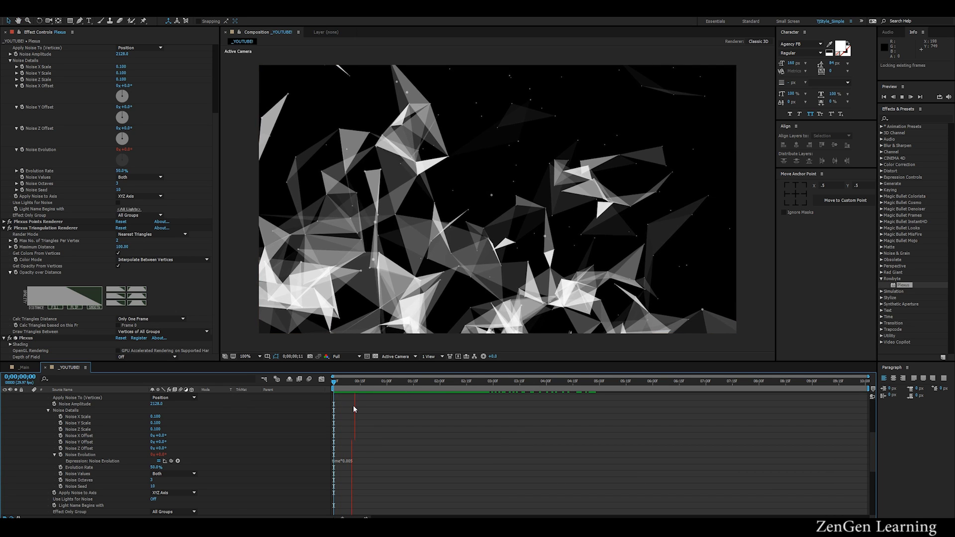
Slow the Noise Evolution expression to time*0.0005 and preview the animation
click(359, 460)
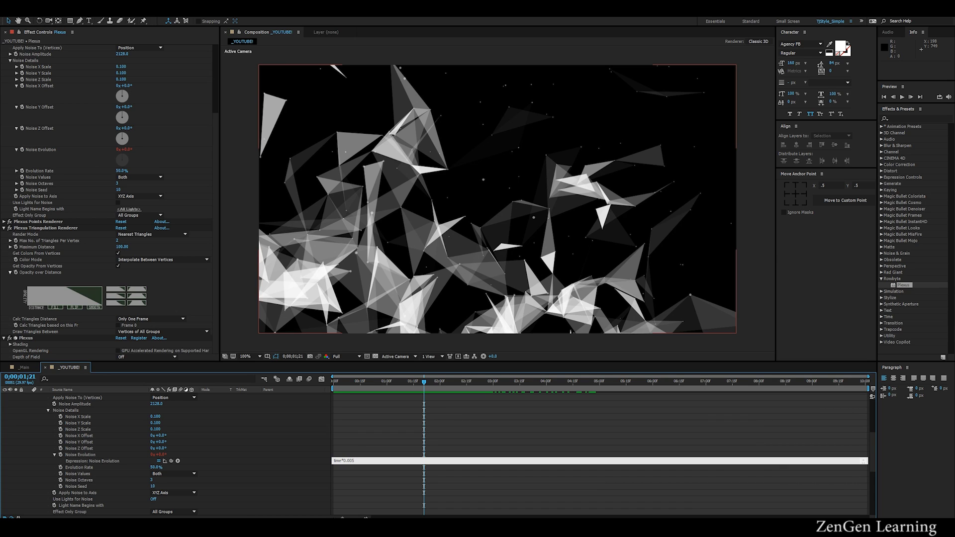
click(426, 429)
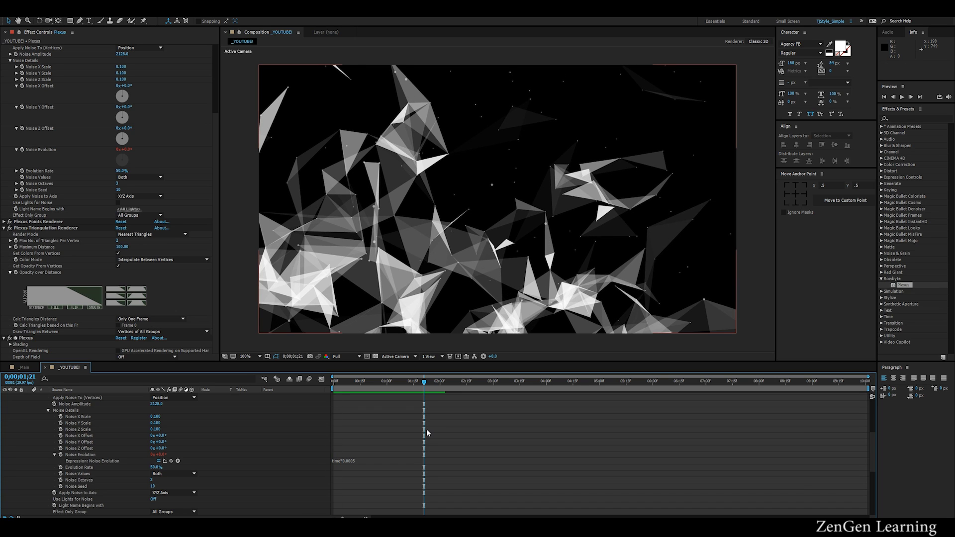
key(space)
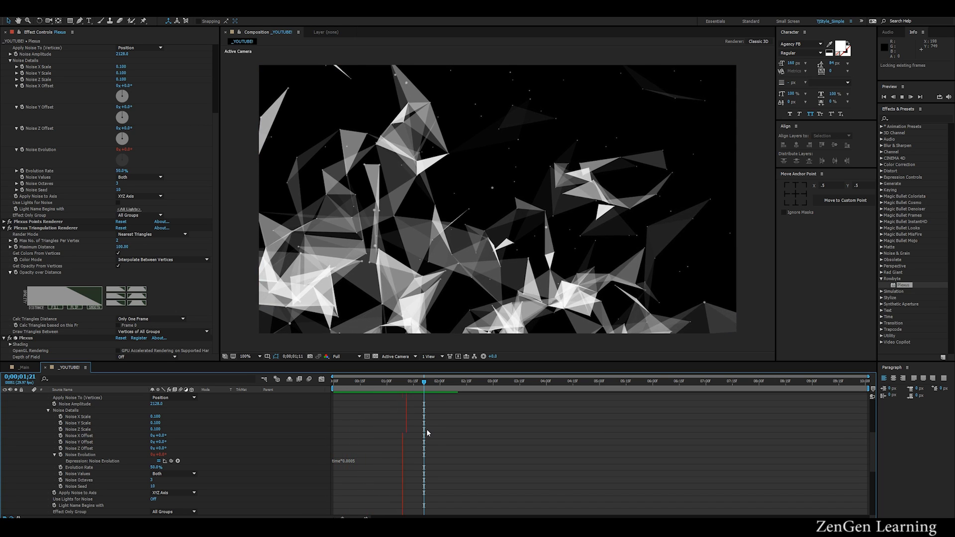
Change the Noise Evolution expression to time*0.0007 and preview the triangle motion
click(353, 461)
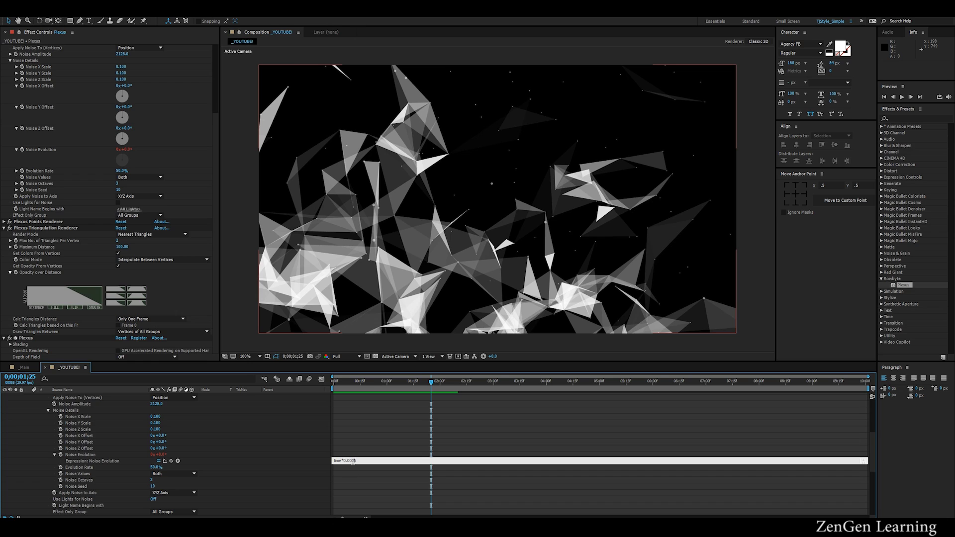
text(7)
click(395, 438)
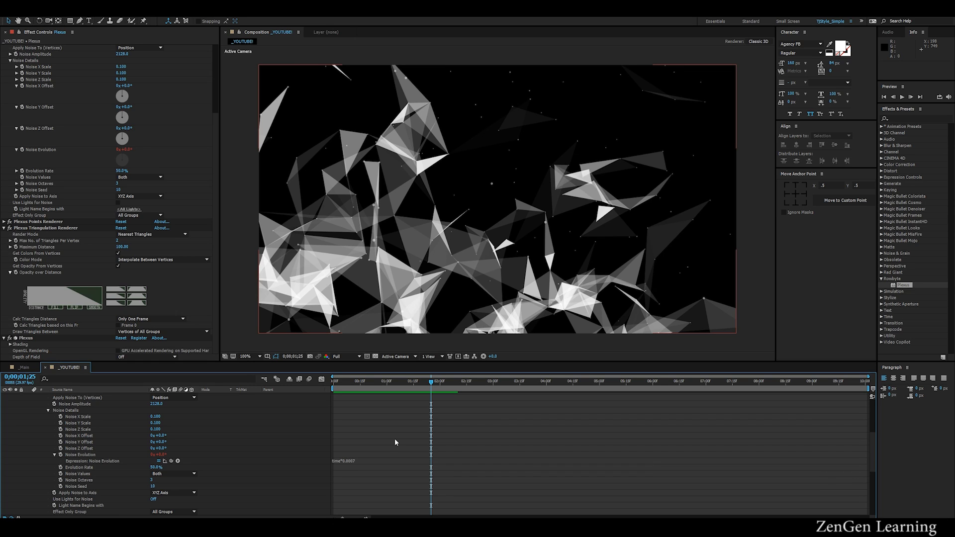
key(space)
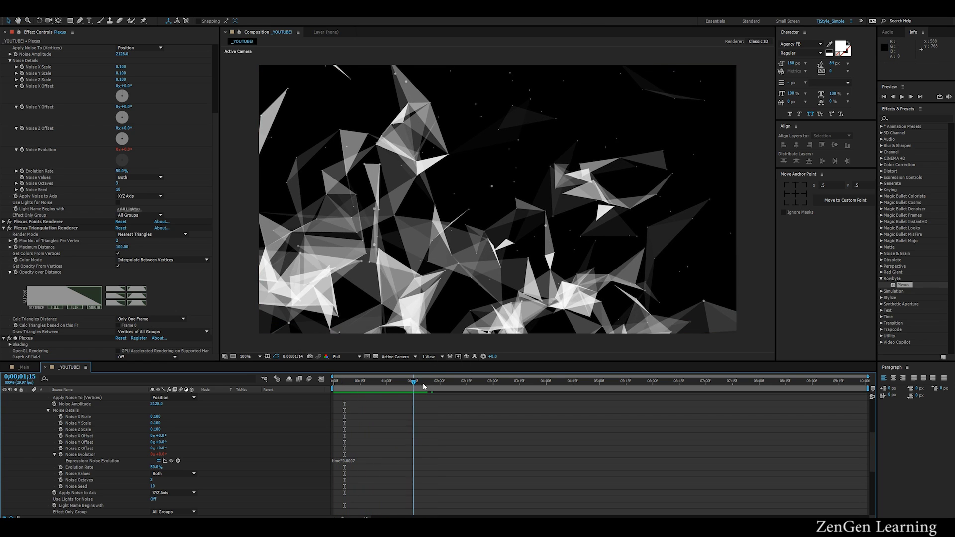
key(space)
Turn on Depth of Field in Camera 1's Camera Options
key(u)
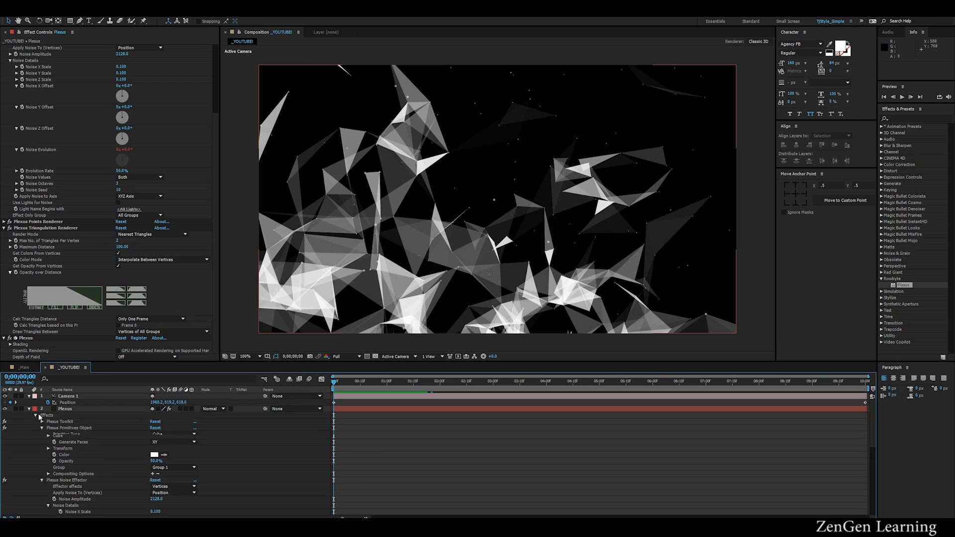
click(74, 397)
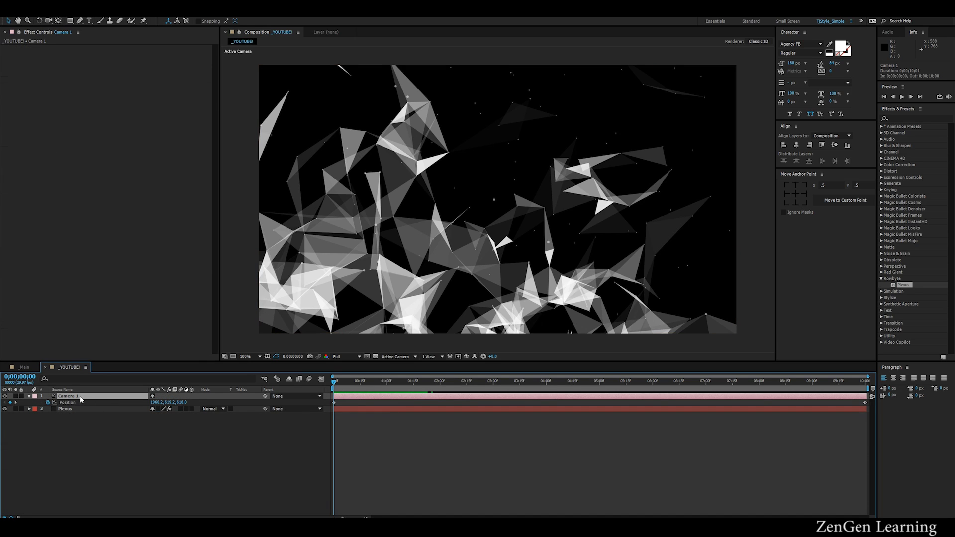
key(a)
key(a)
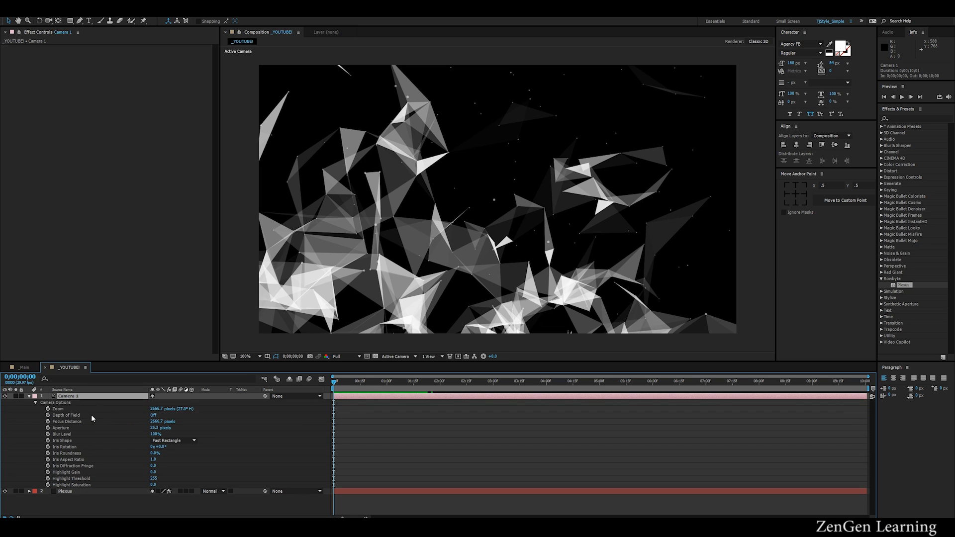
click(153, 416)
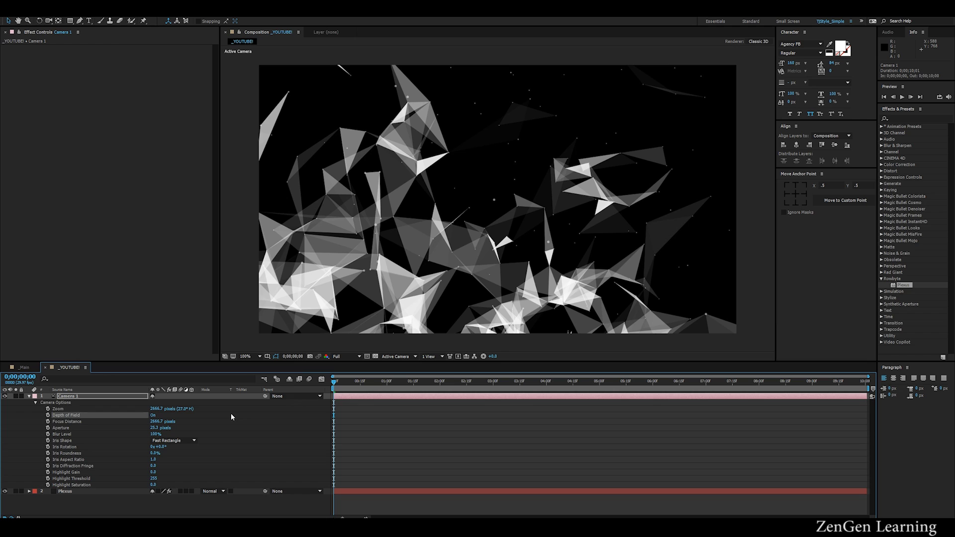
click(29, 396)
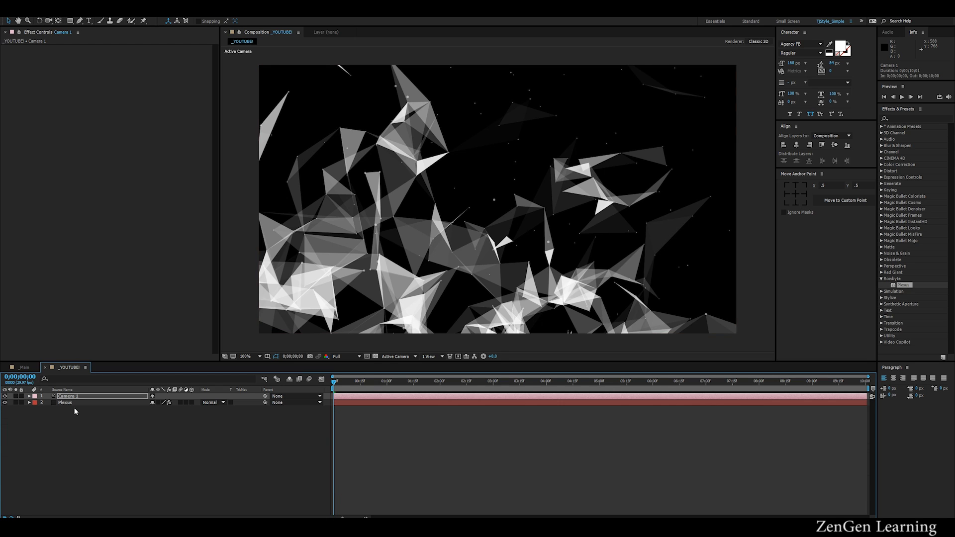
In the Plexus effect, enable GPU-accelerated OpenGL rendering and set Depth of Field to Camera Settings, accepting HQ Sampling mode
click(74, 403)
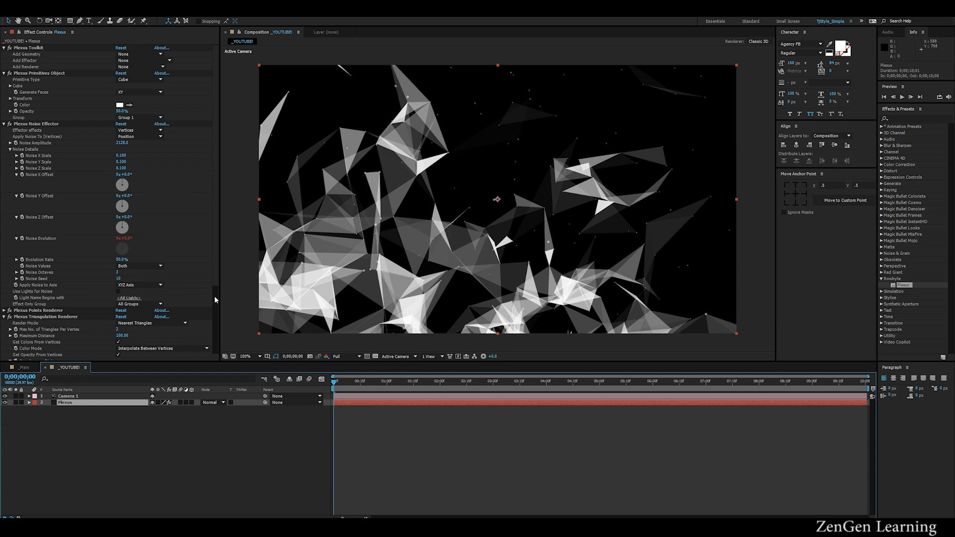
scroll(215, 298, down, 3)
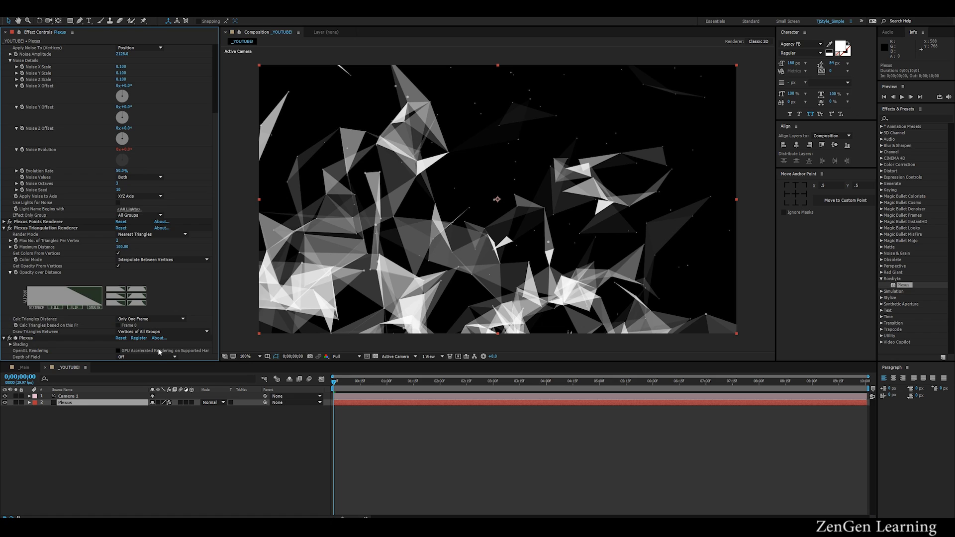
click(134, 356)
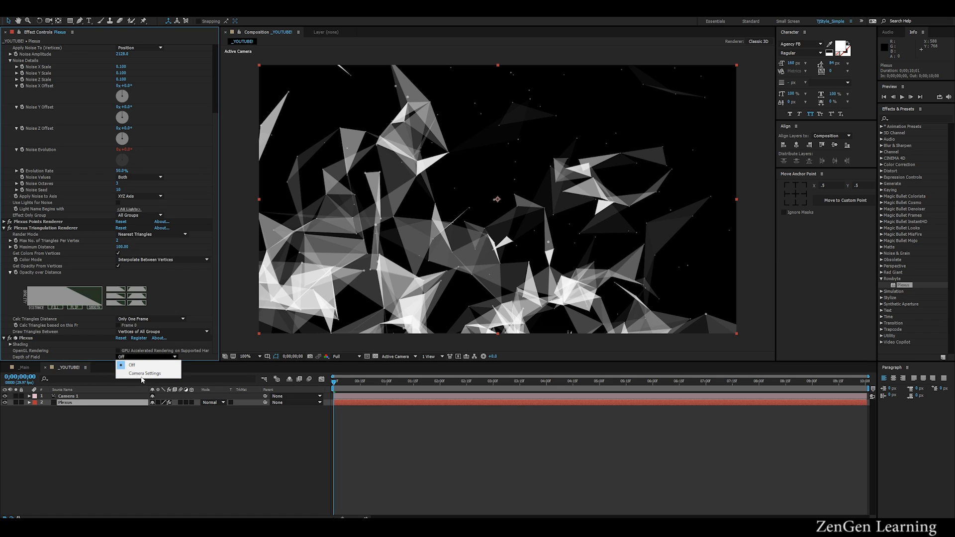
click(101, 351)
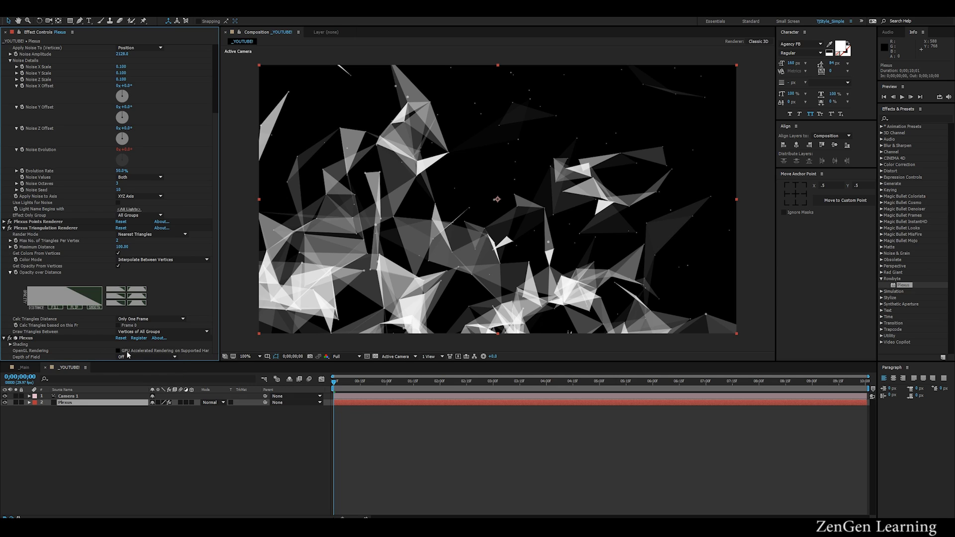
click(128, 352)
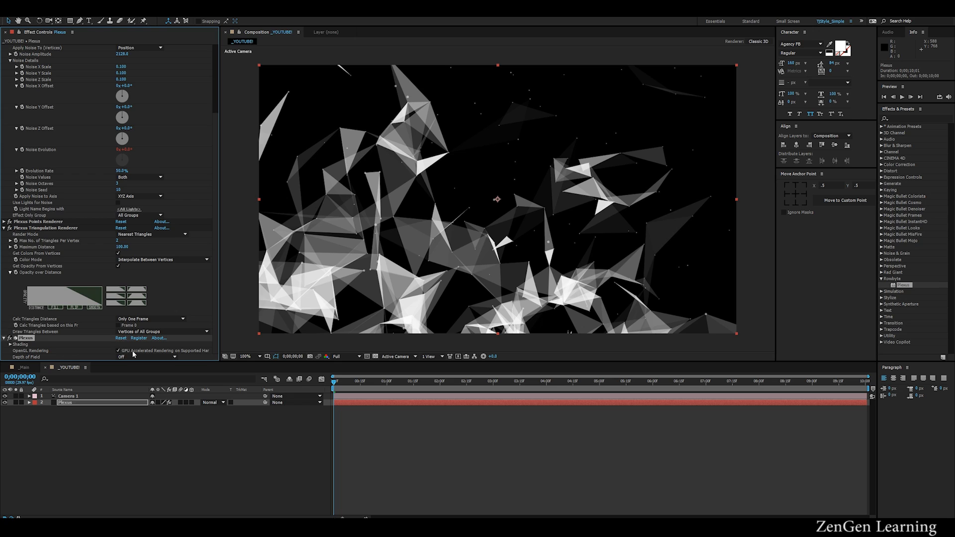
click(133, 358)
click(132, 374)
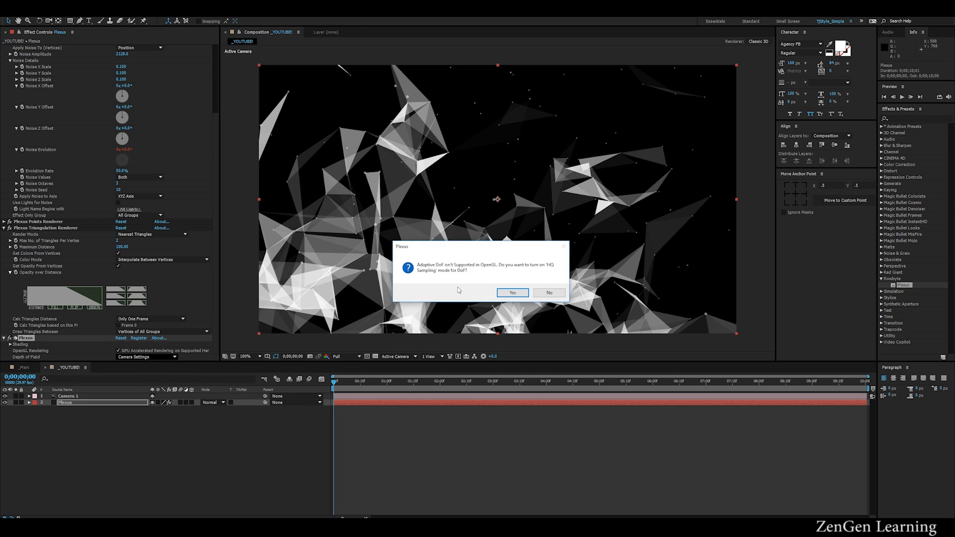
click(512, 293)
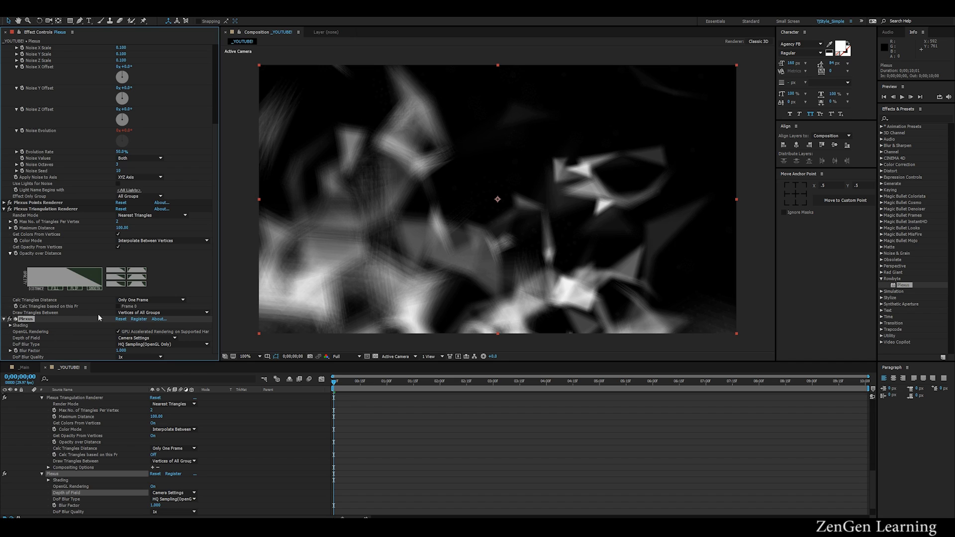
Set Camera 1's Aperture to 50 pixels and its Focus Distance to 1500 pixels
scroll(166, 423, up, 15)
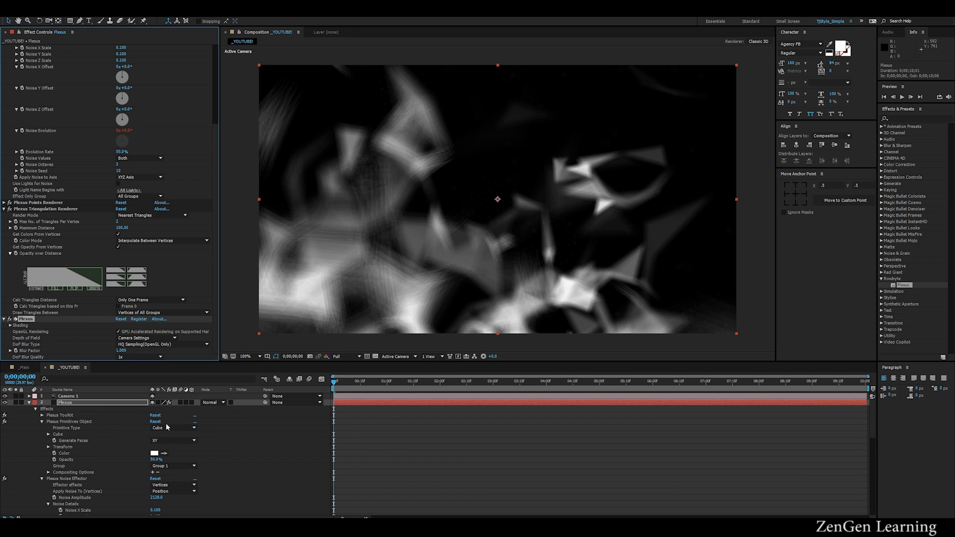
click(90, 398)
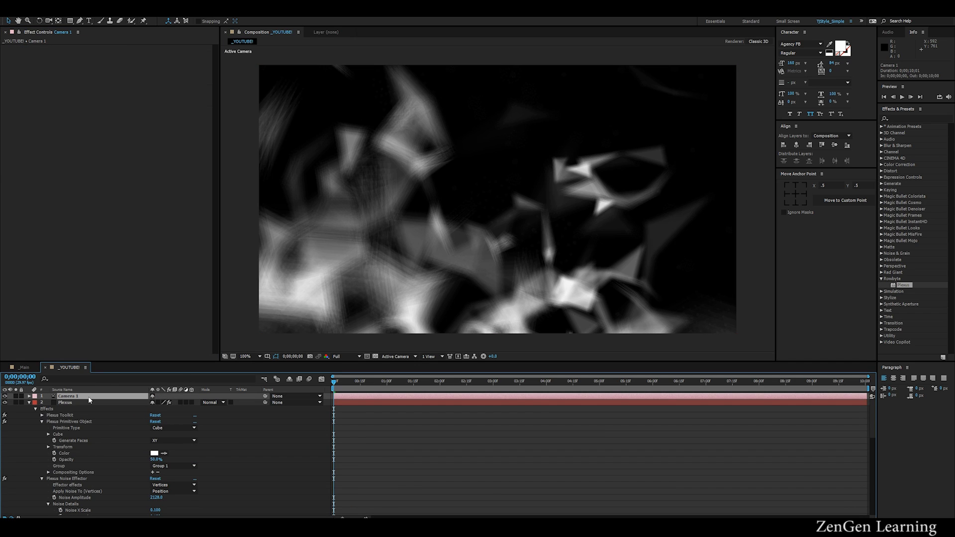
key(a)
key(a)
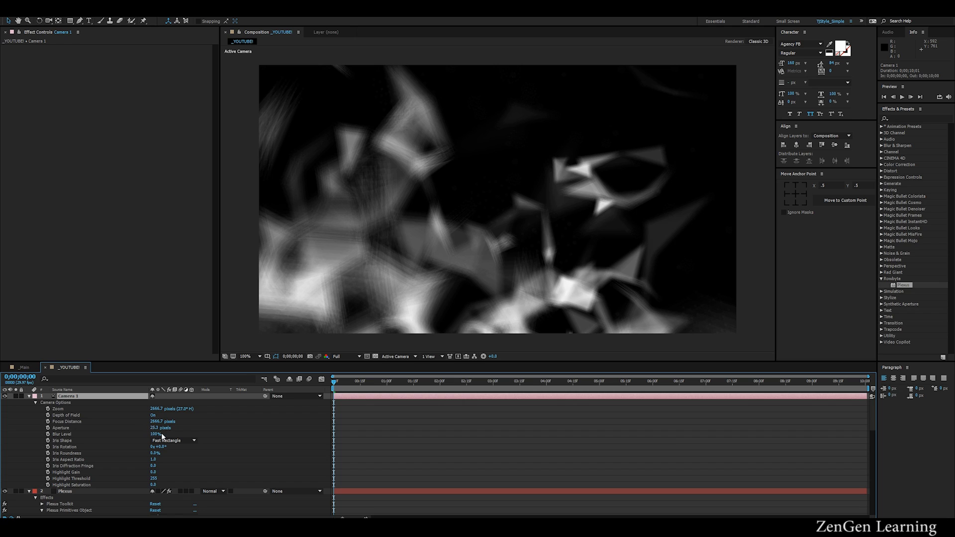
text(50)
key(shift+Tab)
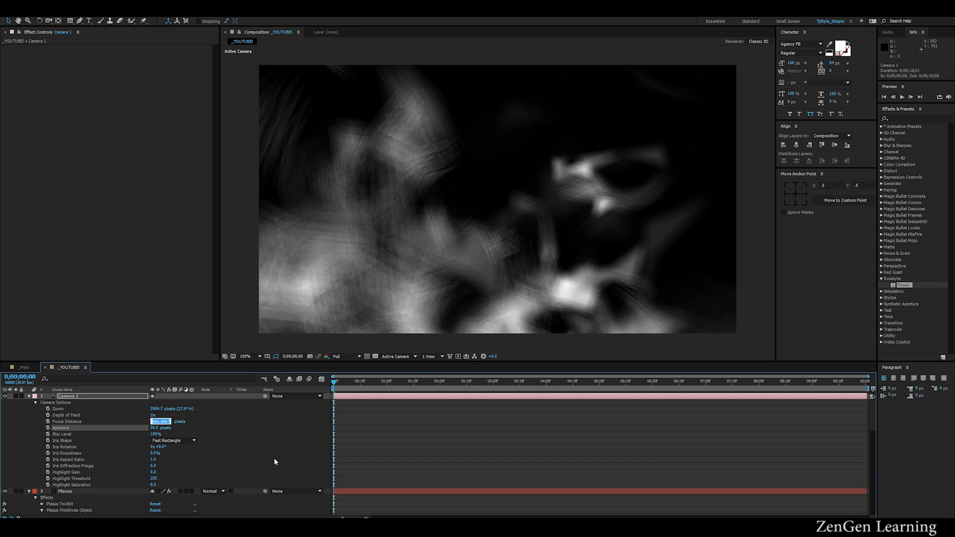
text(1500)
key(Return)
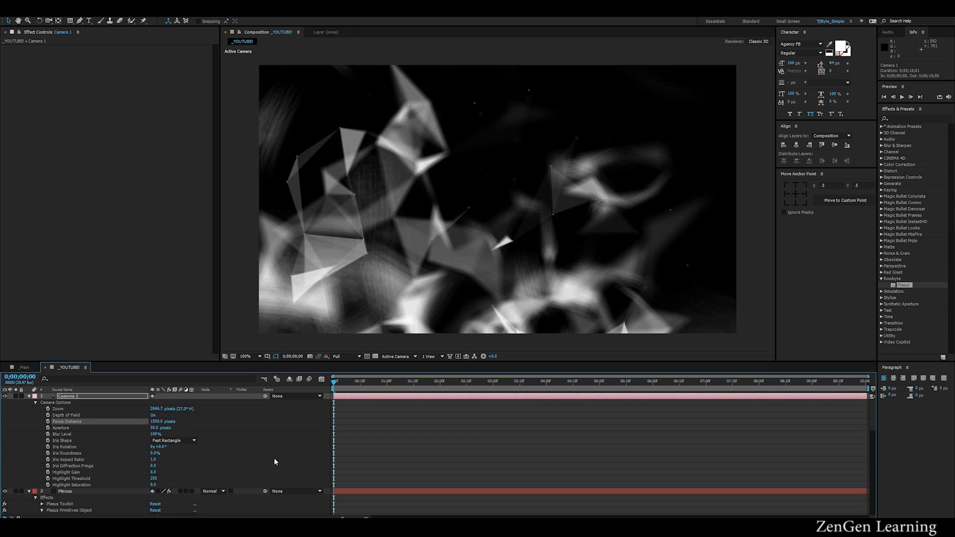
Adjust Camera 1's Focus Distance to about 1347 pixels, focusing on the nearer triangles
drag(157, 421, 196, 428)
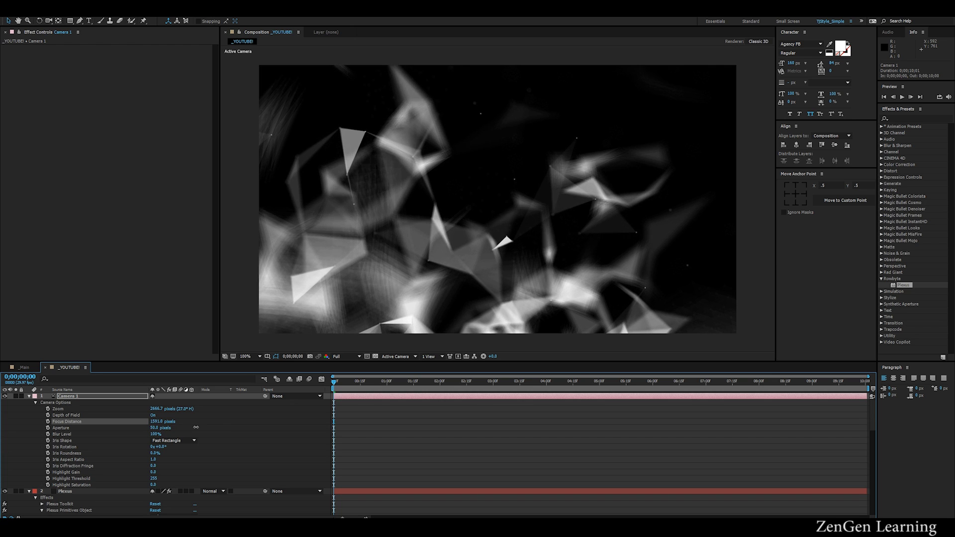
key(h)
drag(448, 336, 485, 267)
key(v)
drag(160, 423, 74, 425)
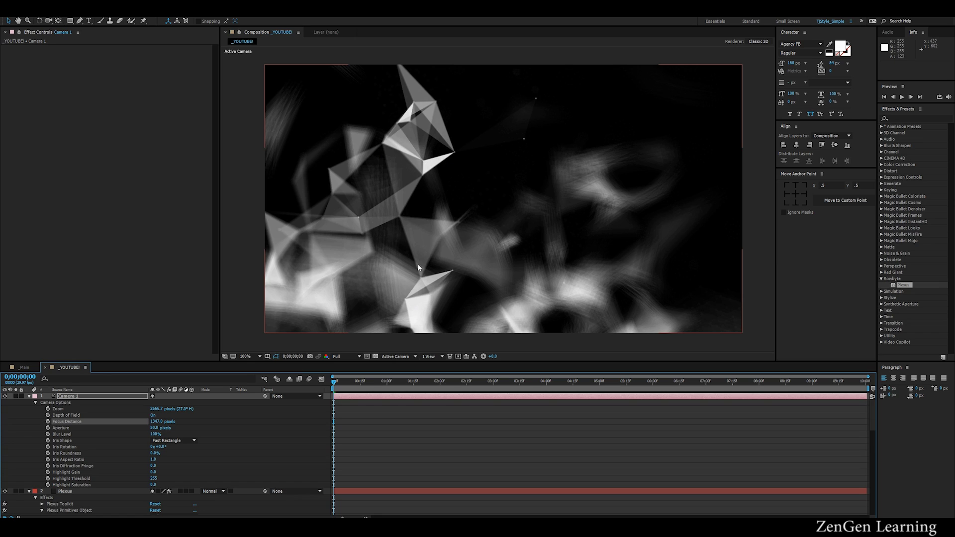
Orbit Camera 1 at the first frame to a new Position of about 1768.9, 439.4, 1129.8
click(76, 395)
key(c)
key(p)
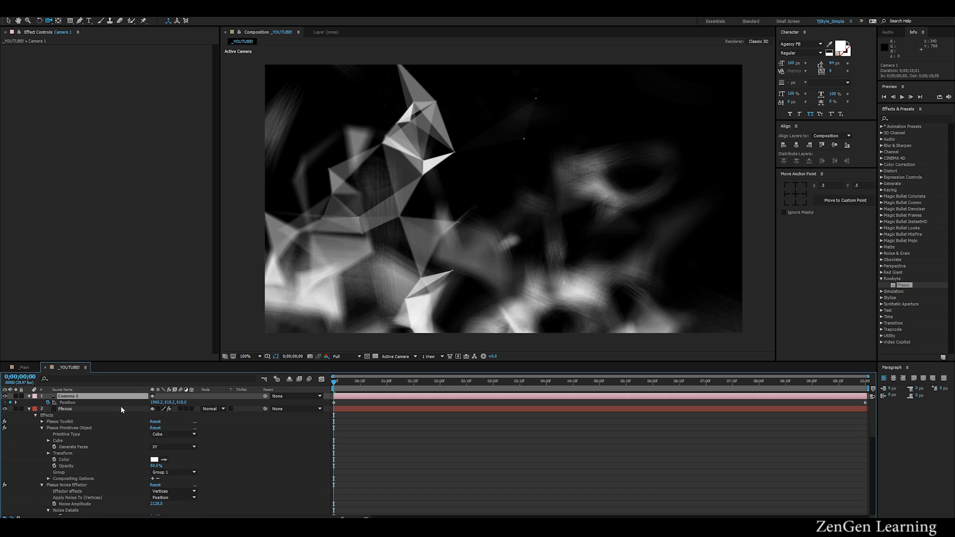
click(76, 401)
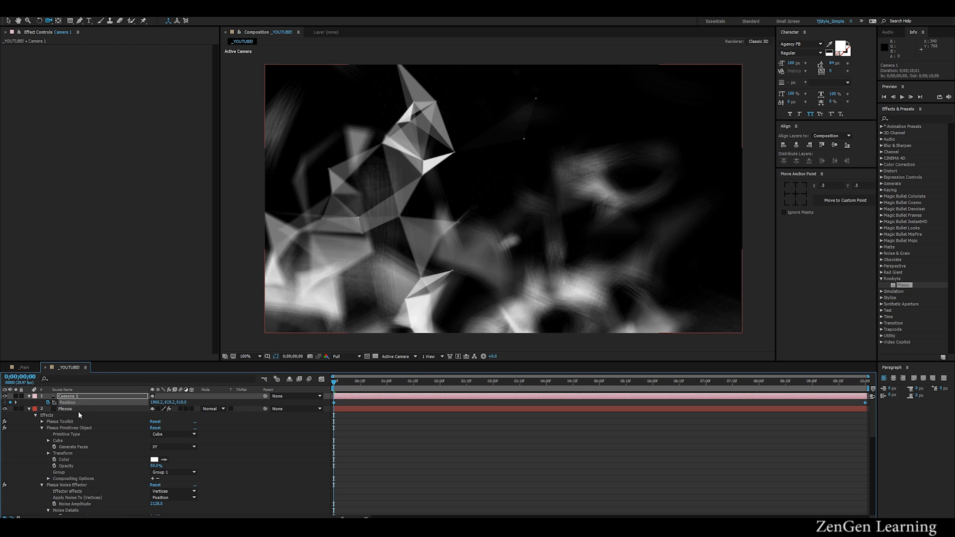
drag(461, 199, 537, 199)
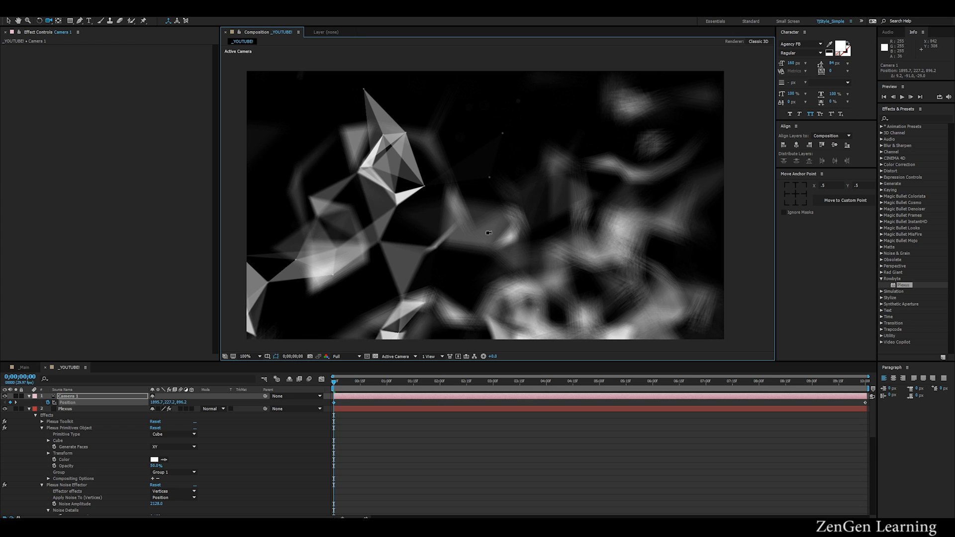
drag(532, 191, 462, 196)
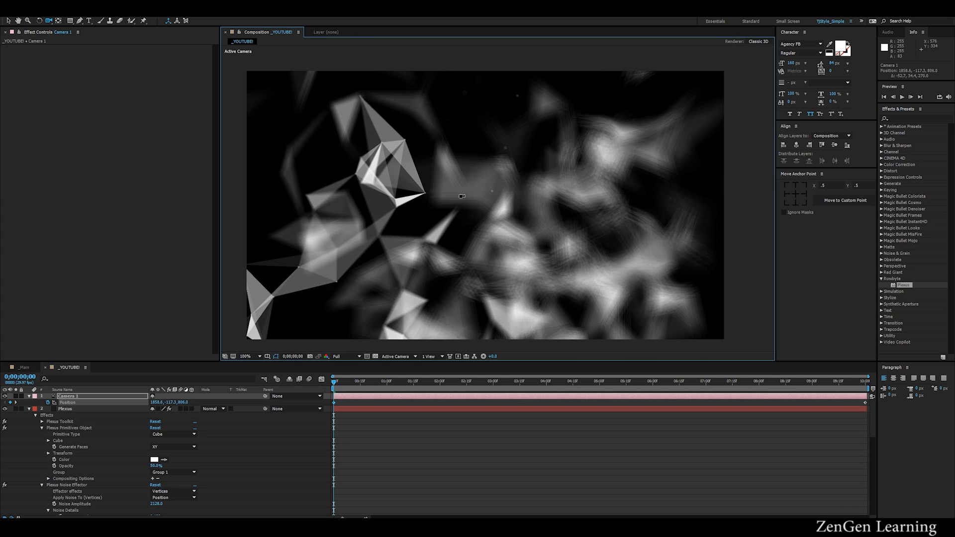
drag(554, 181, 531, 137)
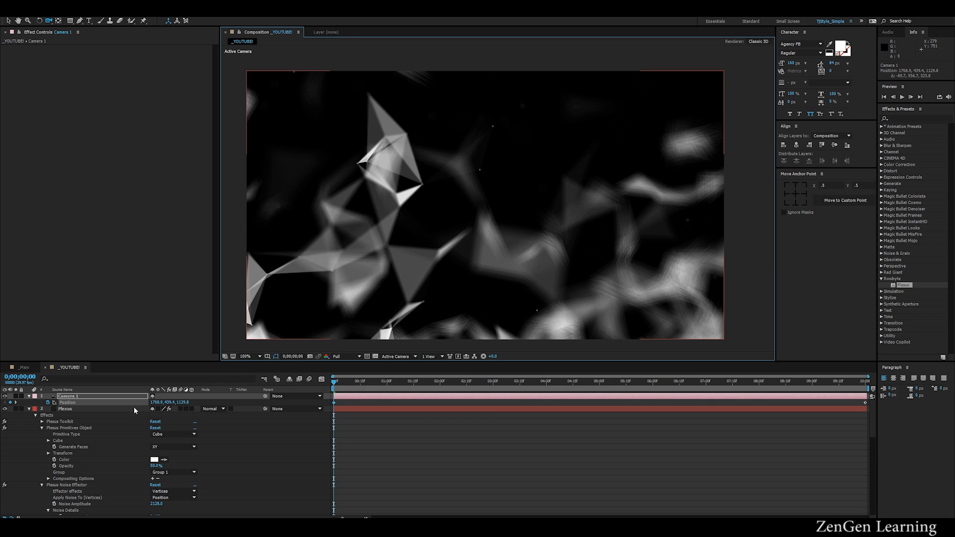
Set the Plexus effect's DoF Blur Quality to 6x to smooth the blurred triangles
key(h)
scroll(607, 171, up, 2)
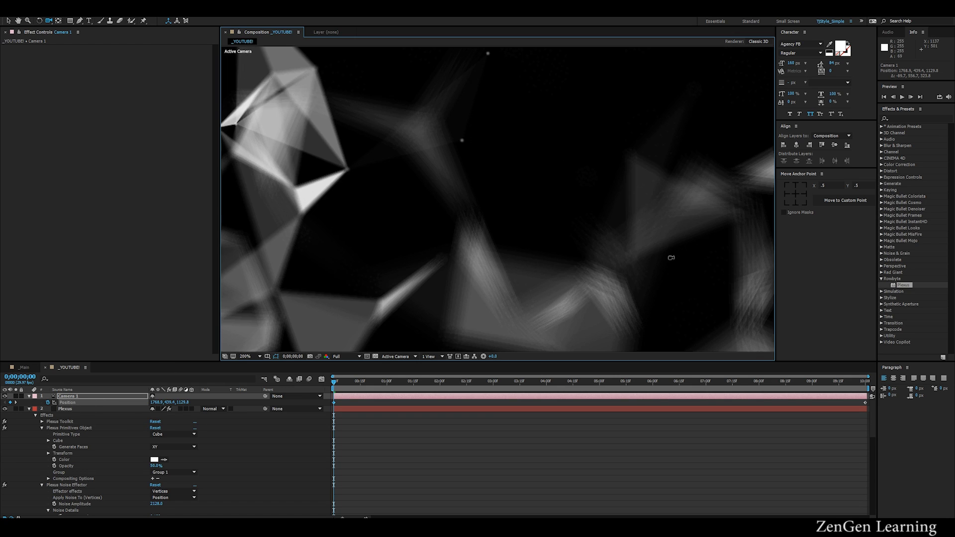
drag(549, 304, 534, 287)
key(c)
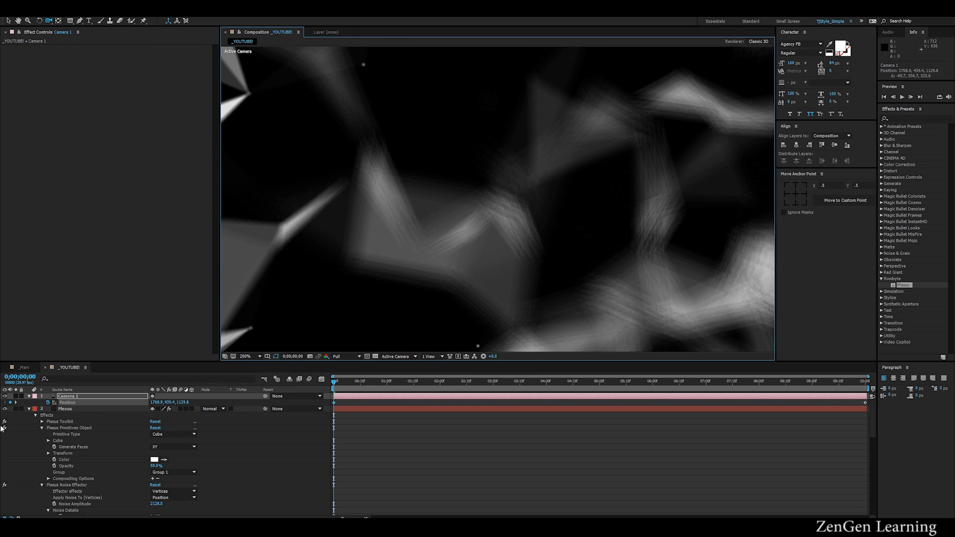
click(30, 411)
click(77, 412)
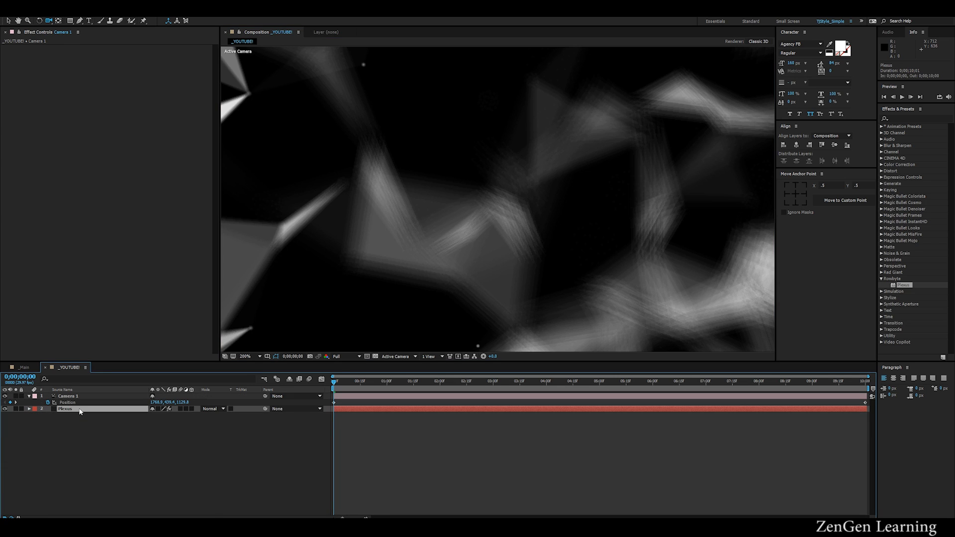
scroll(559, 247, down, 2)
key(h)
scroll(595, 189, up, 2)
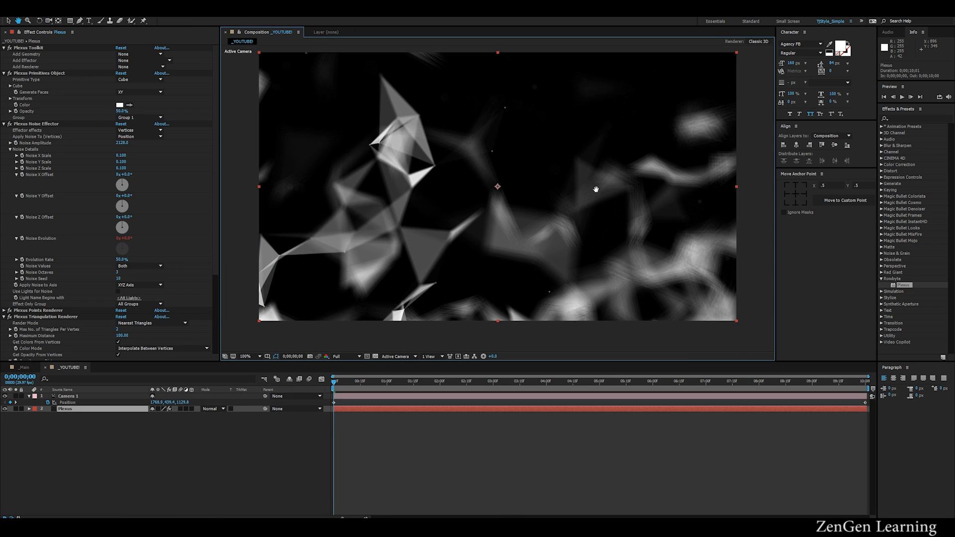
key(c)
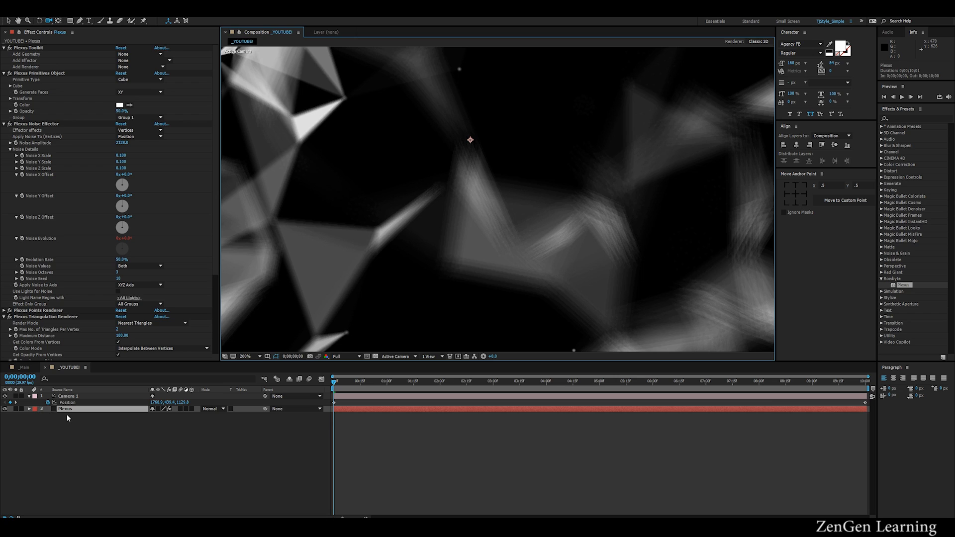
scroll(167, 296, down, 5)
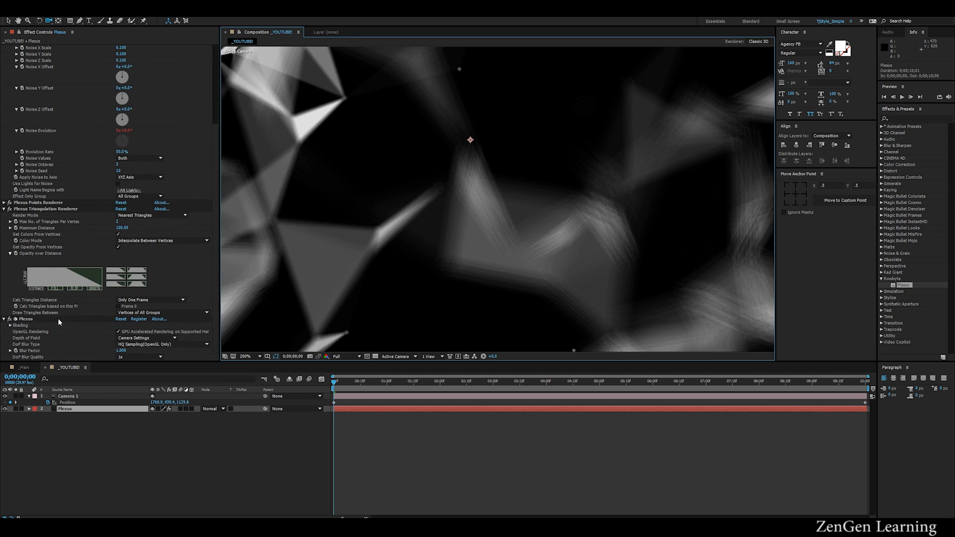
click(37, 318)
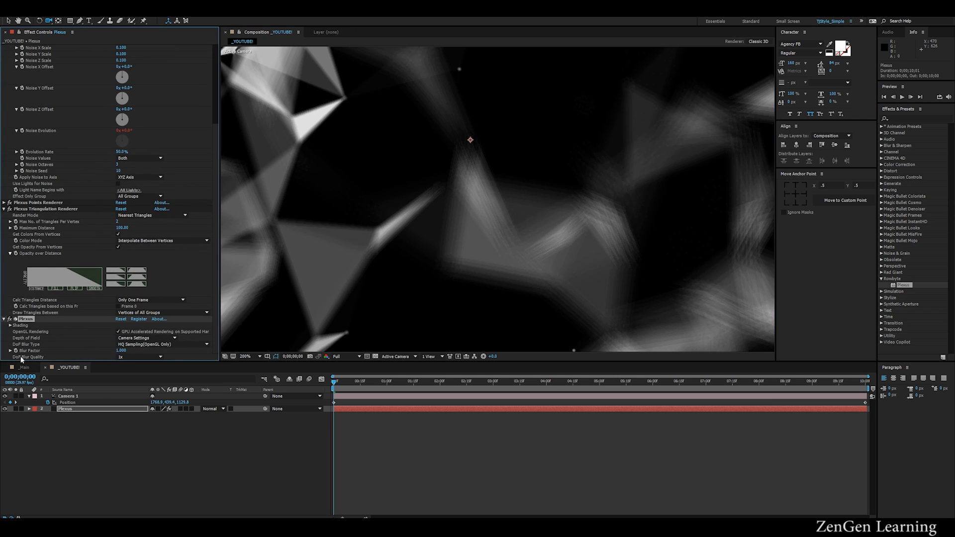
click(139, 357)
click(132, 410)
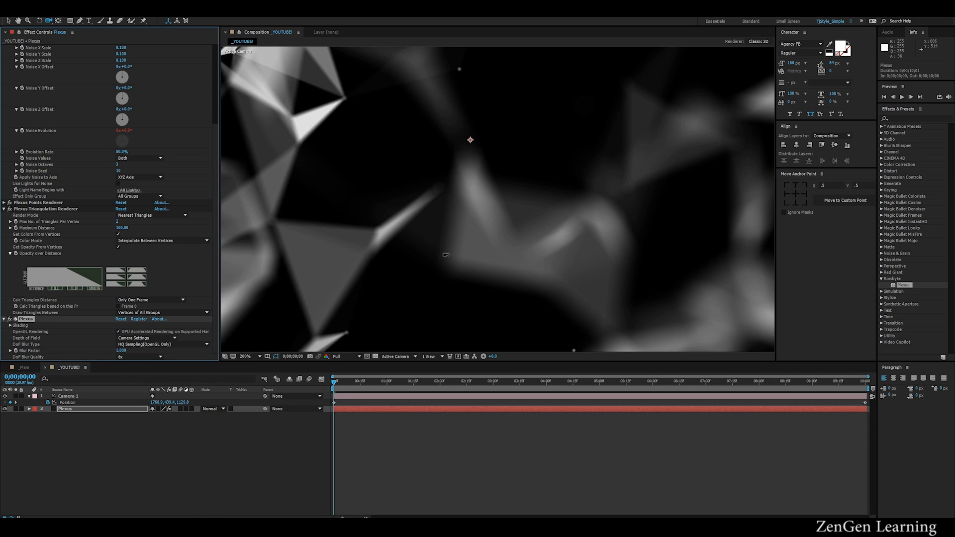
Try Camera 1 Focus Distances of 1250, about 1426 and 1500 pixels
key(h)
scroll(446, 255, down, 2)
drag(590, 217, 586, 219)
key(c)
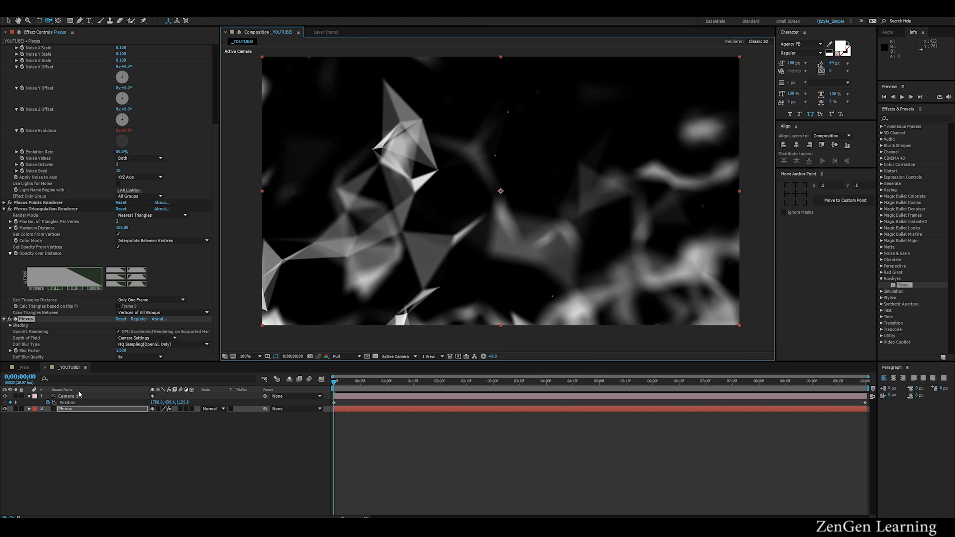
click(80, 396)
key(a)
key(a)
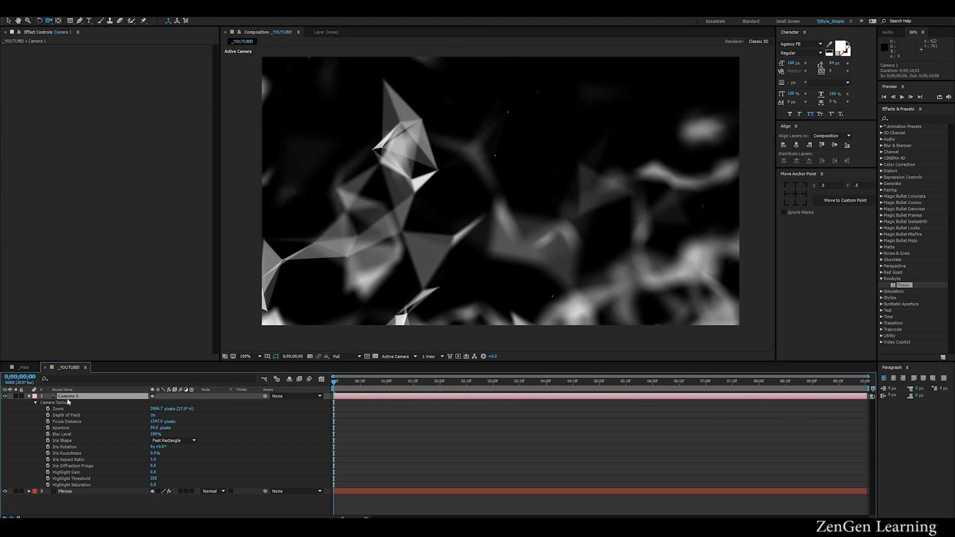
click(160, 422)
text(1250)
key(Return)
drag(156, 422, 227, 428)
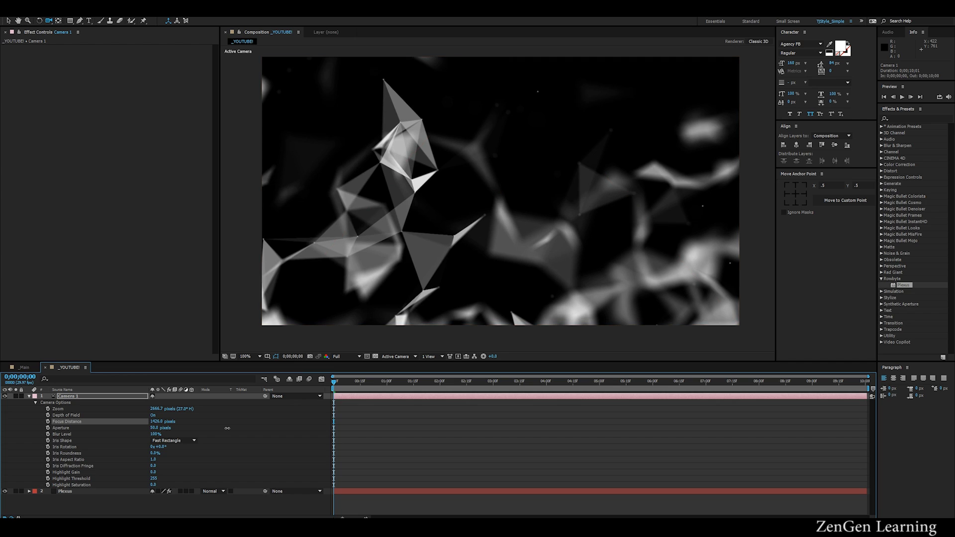
click(156, 421)
text(1)
key(Return)
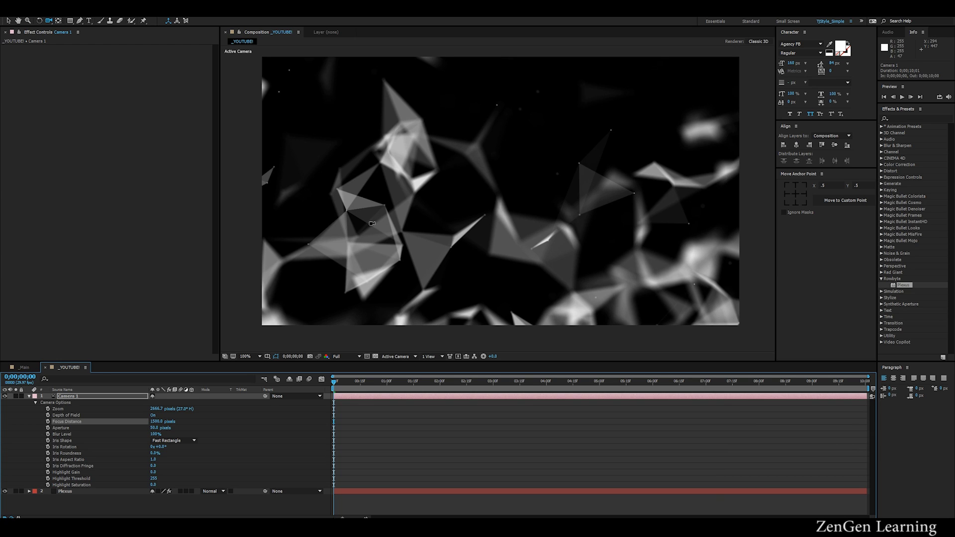
Set Camera 1's Focus Distance to 1450 pixels and collapse the camera's properties
click(152, 422)
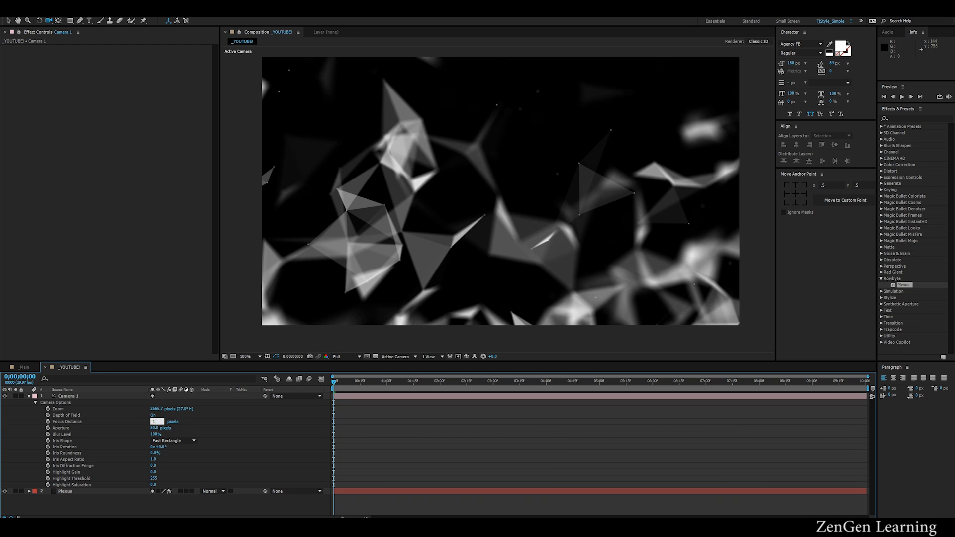
key(Return)
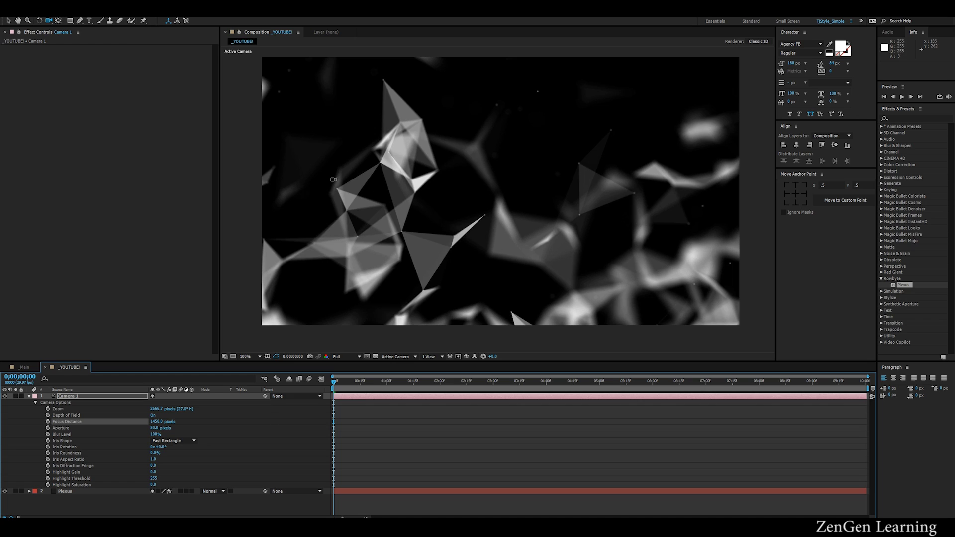
key(v)
click(29, 396)
Turn off Get Colors From Vertices in the Plexus layer's Triangulation Renderer
click(77, 403)
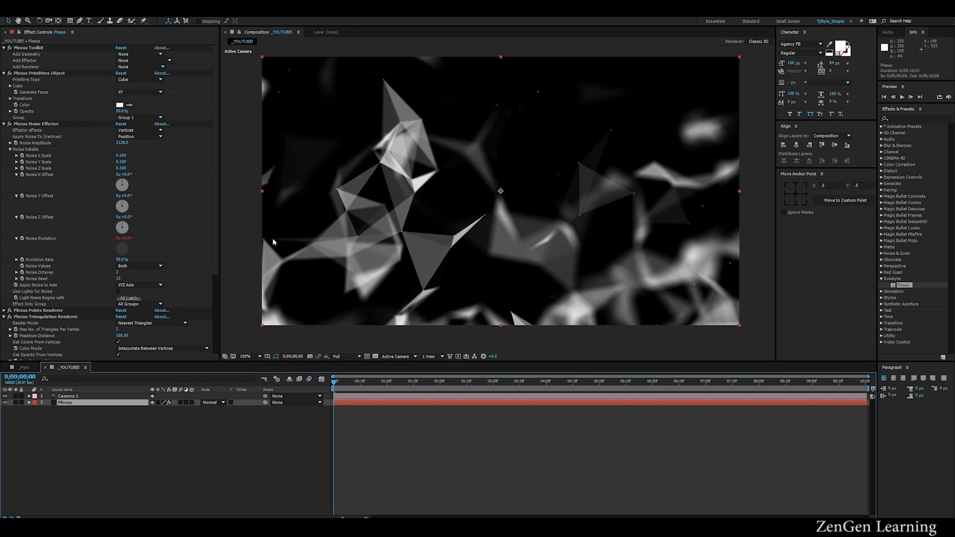
scroll(93, 209, down, 1)
scroll(90, 210, down, 2)
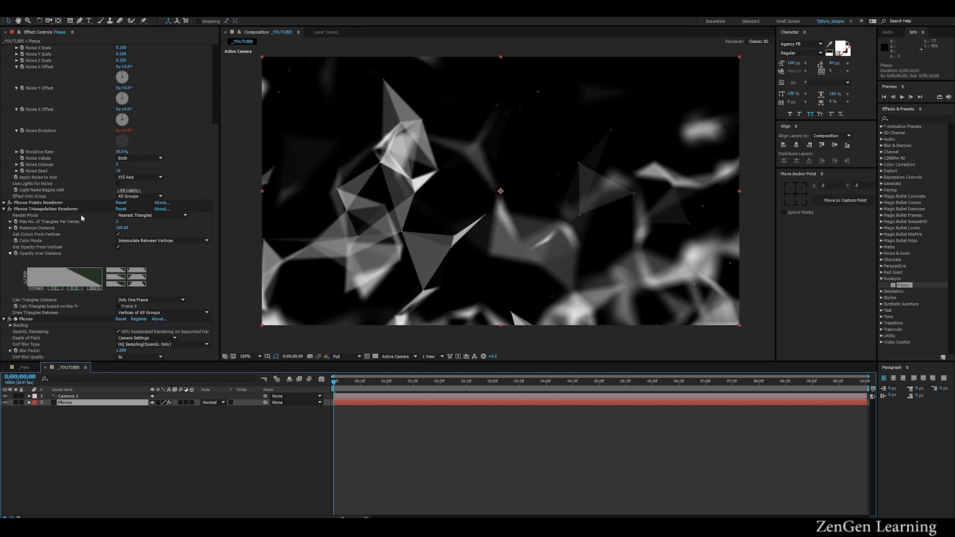
click(55, 209)
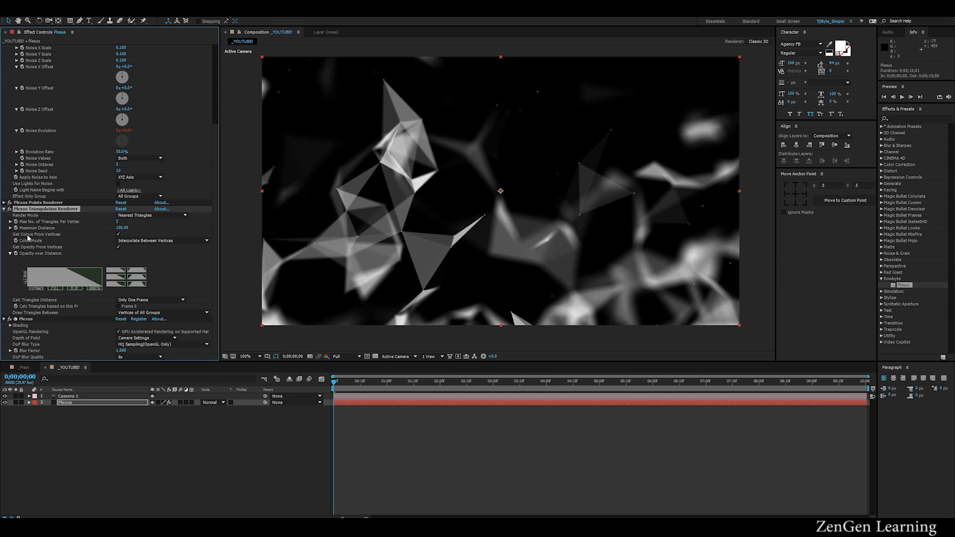
click(118, 235)
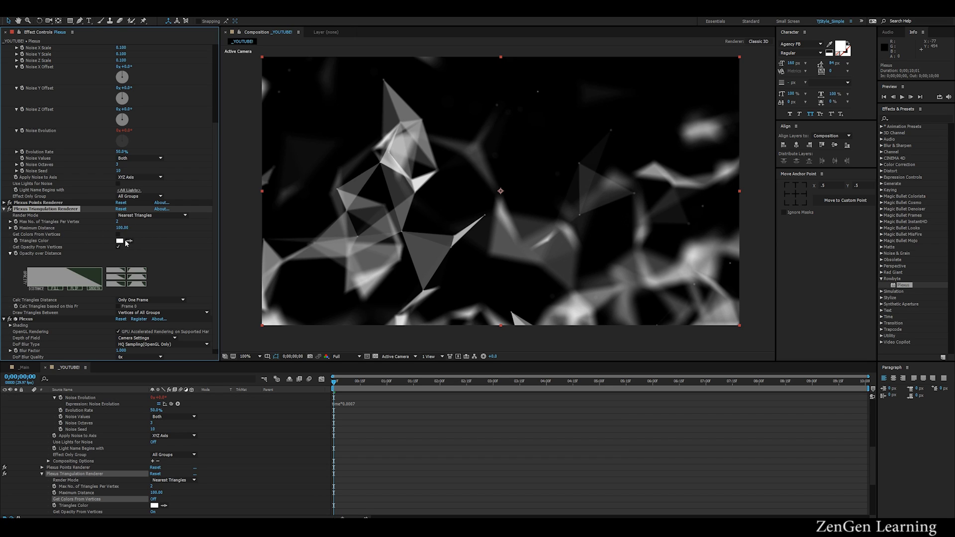
Set the Triangulation Renderer's Triangles Color to bright cyan (57F9FF) and collapse the Plexus layer's properties
click(120, 242)
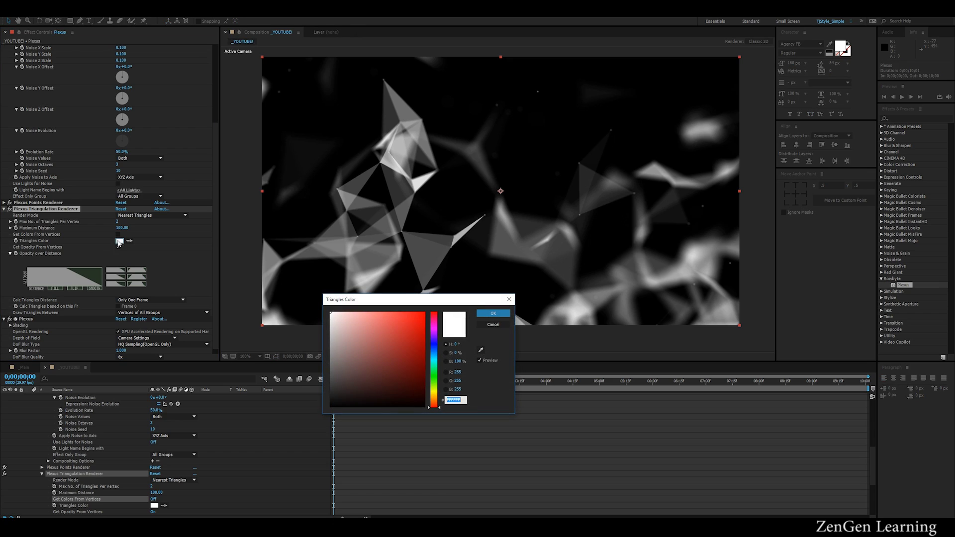
click(435, 367)
drag(437, 366, 437, 369)
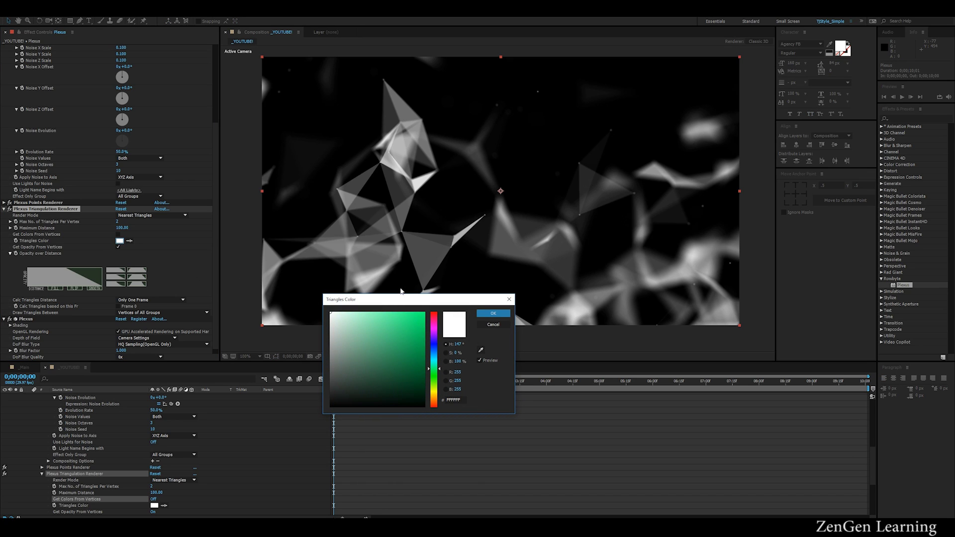
drag(402, 333, 392, 313)
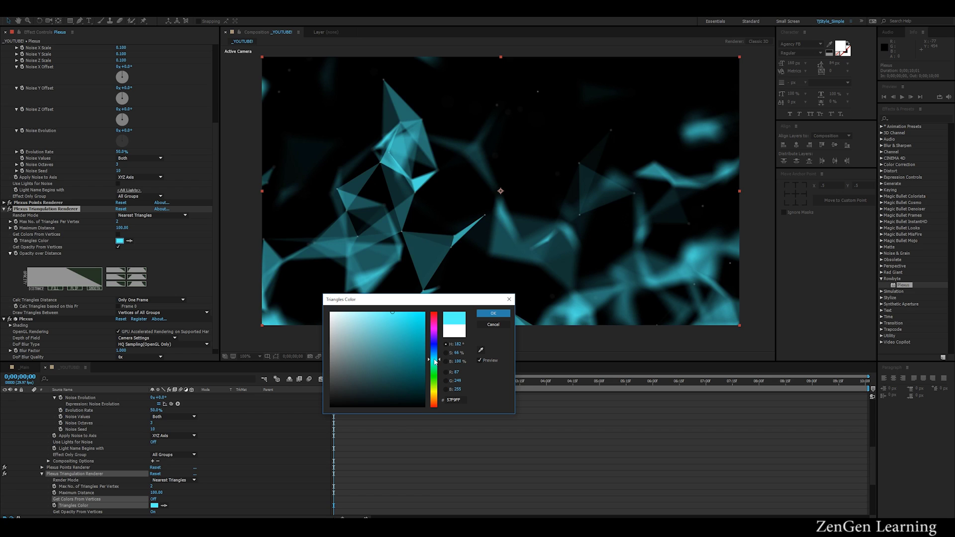
click(493, 314)
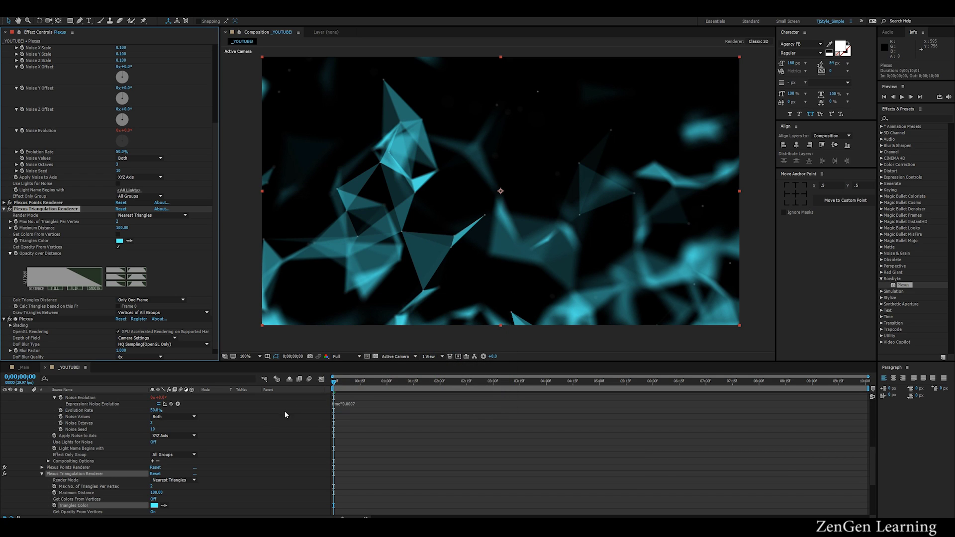
scroll(171, 433, up, 4)
scroll(43, 422, up, 4)
click(29, 402)
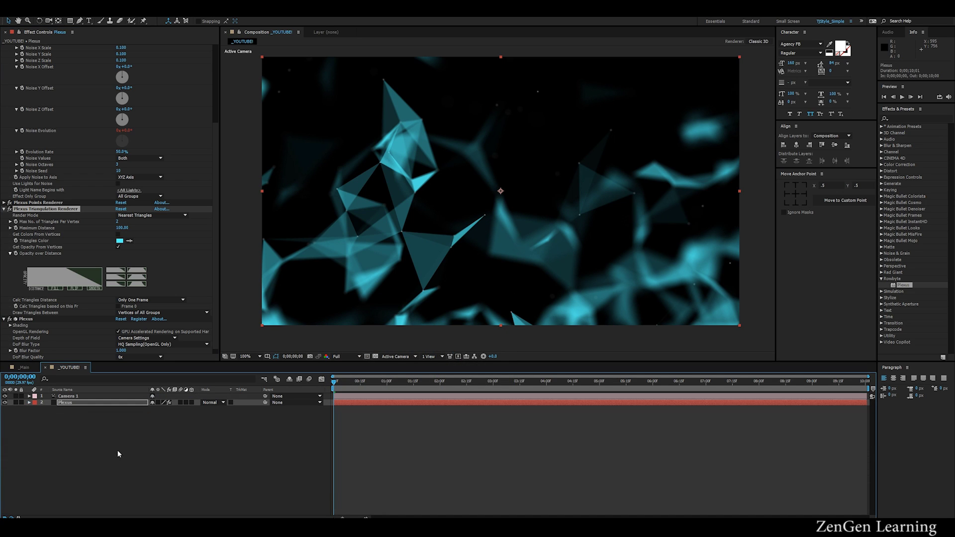
Create a dark gray 1280 × 720 solid named BG and place it beneath the Plexus layer
click(149, 444)
key(ctrl+y)
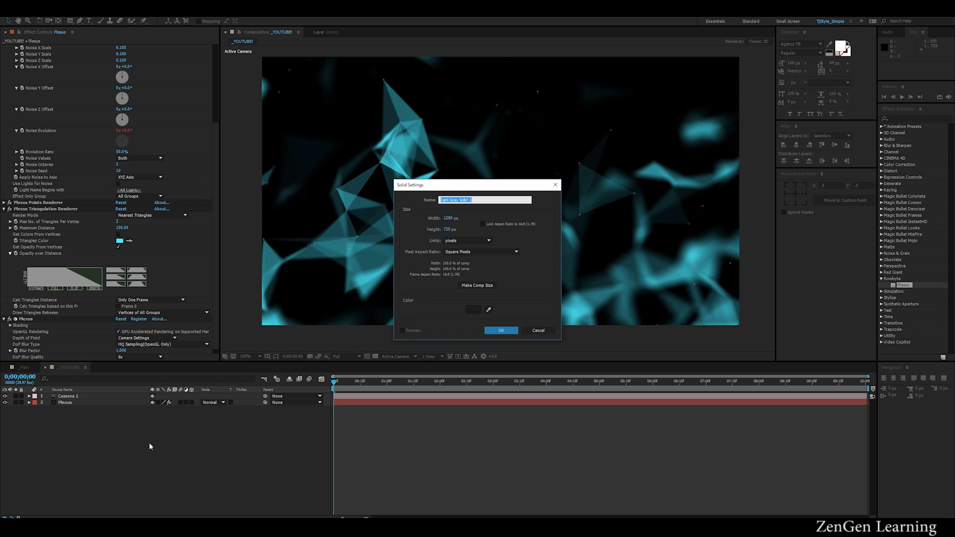
text(BG)
click(498, 330)
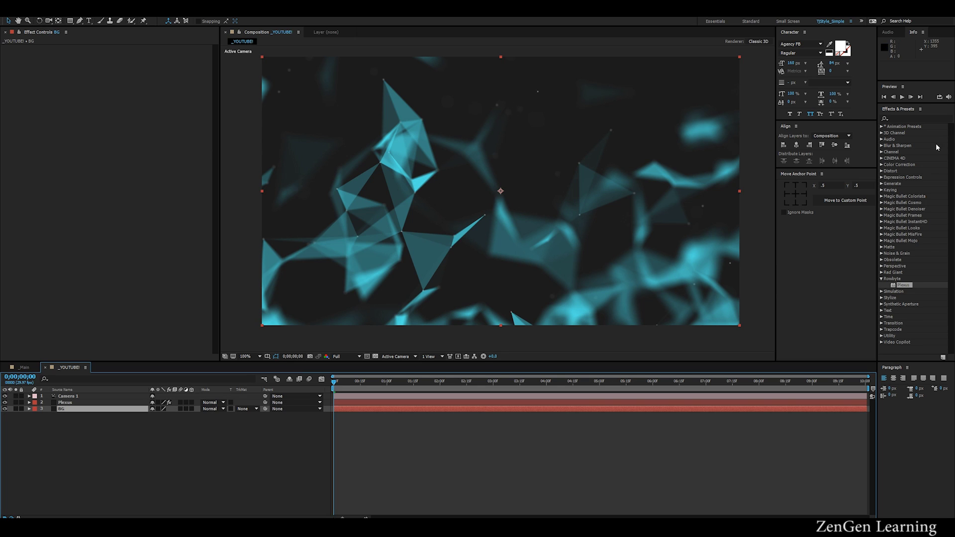
click(906, 119)
text(ramp)
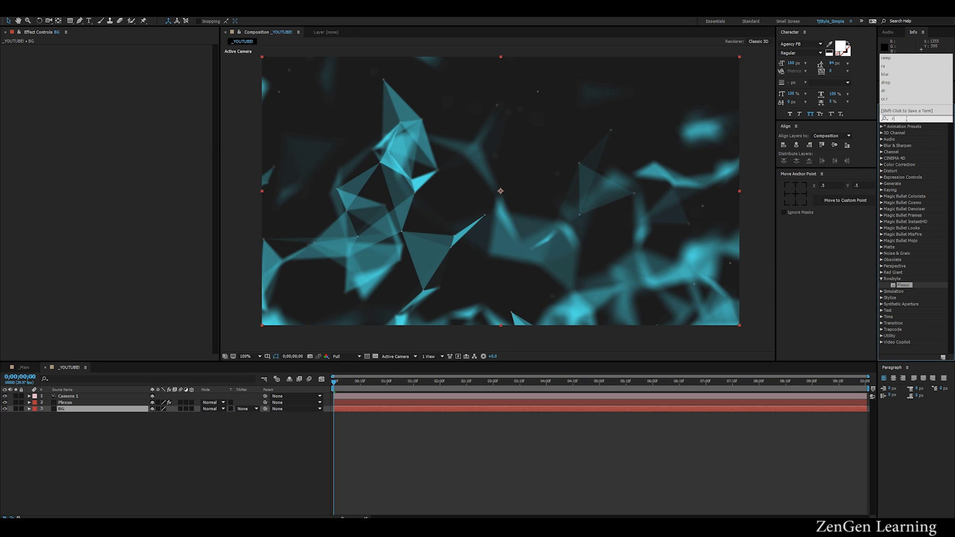
click(882, 56)
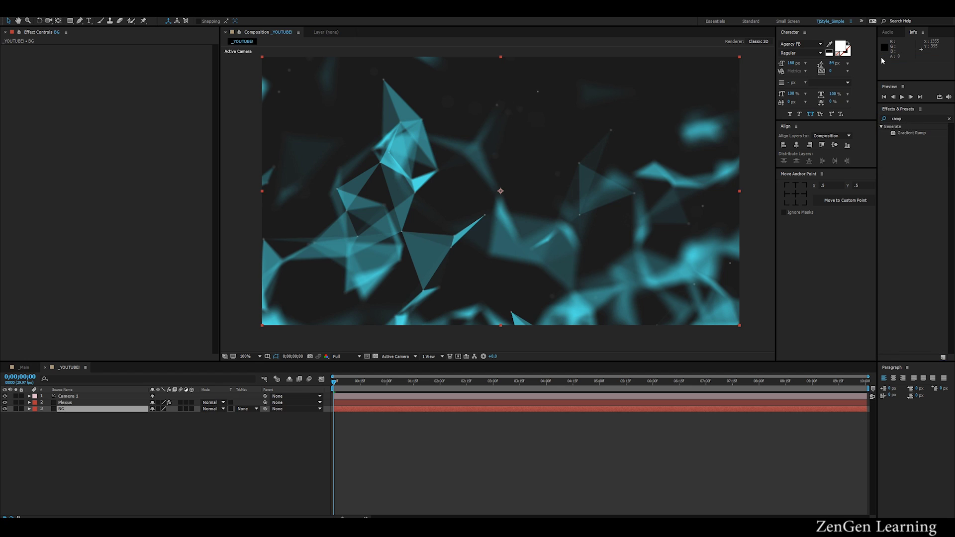
Find the 4-Color Gradient effect and apply it to the BG solid
click(912, 119)
text(4-c)
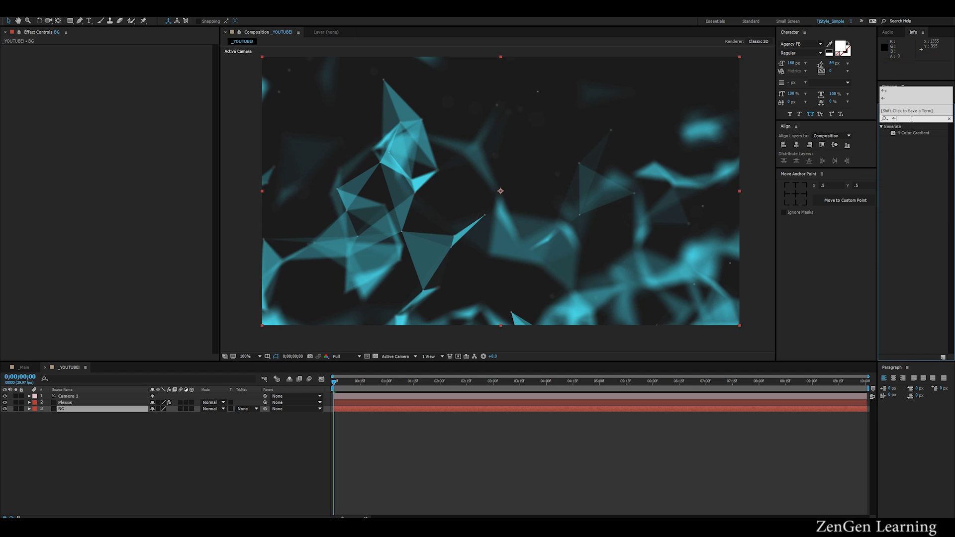
click(913, 135)
double_click(912, 134)
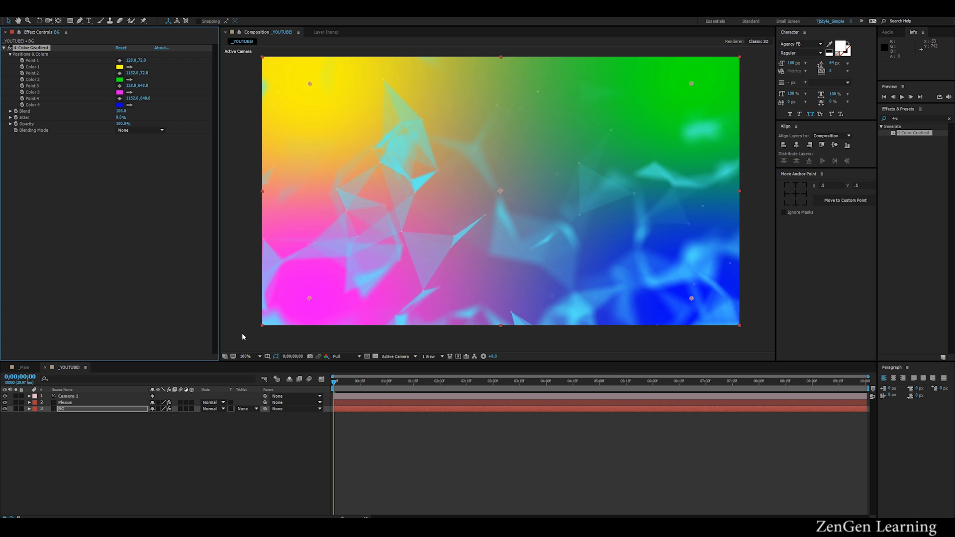
Compare the composition with and without the BG gradient layer
click(4, 409)
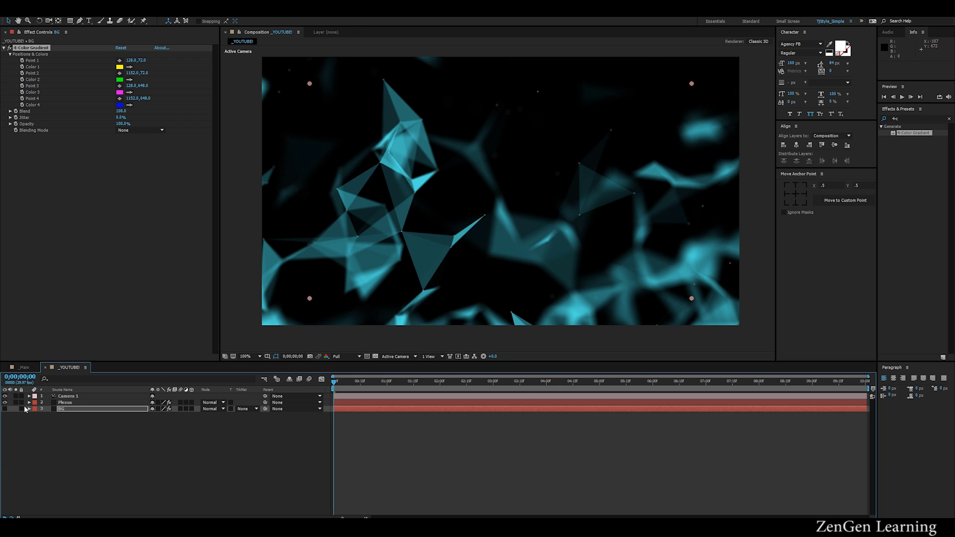
click(5, 409)
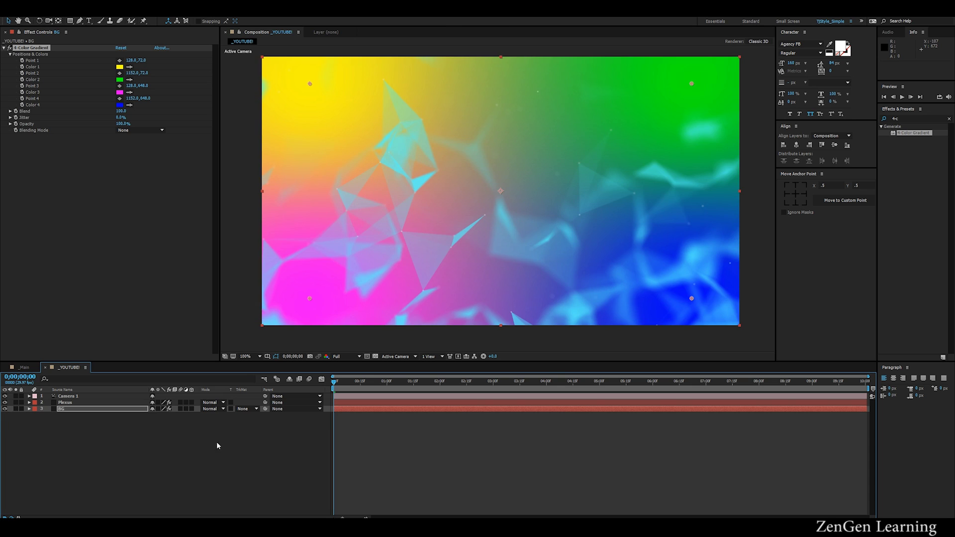
click(5, 409)
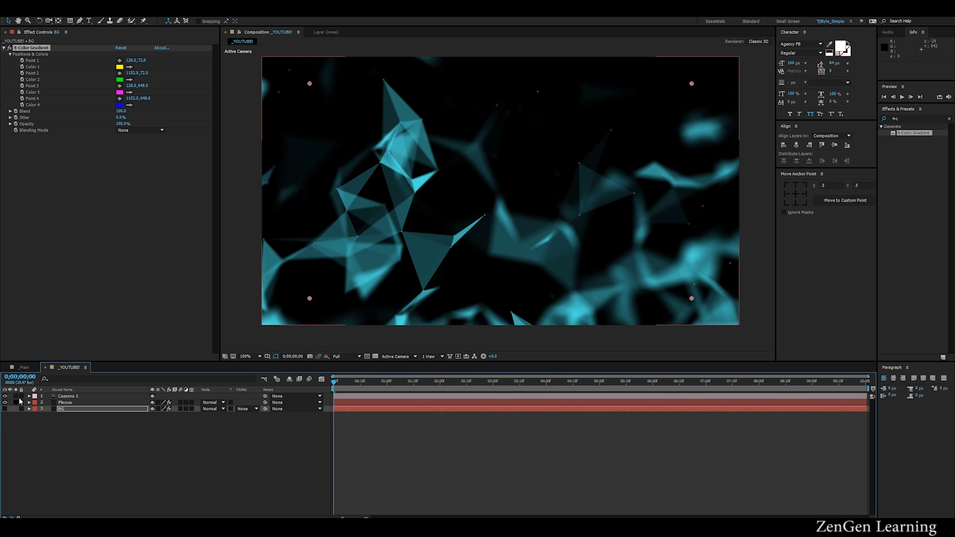
Show the two title text layers in _Main and preview it as reference, then return to _YOUTUBE! and show the BG layer
click(23, 367)
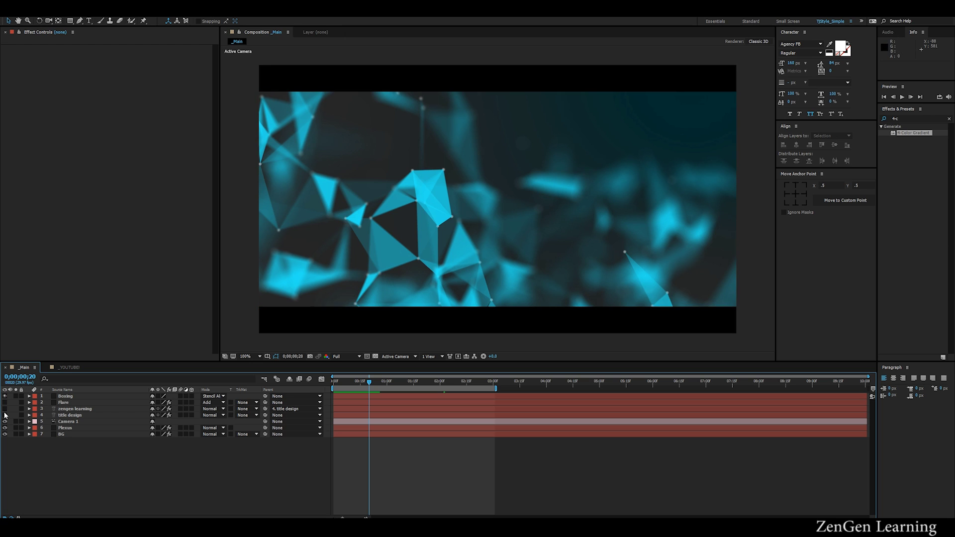
drag(4, 418, 5, 402)
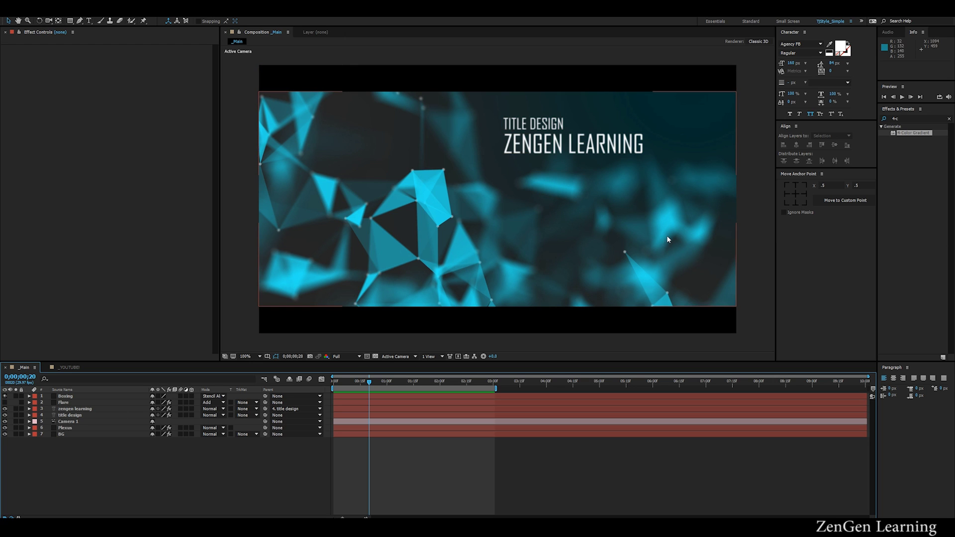
key(KP_0)
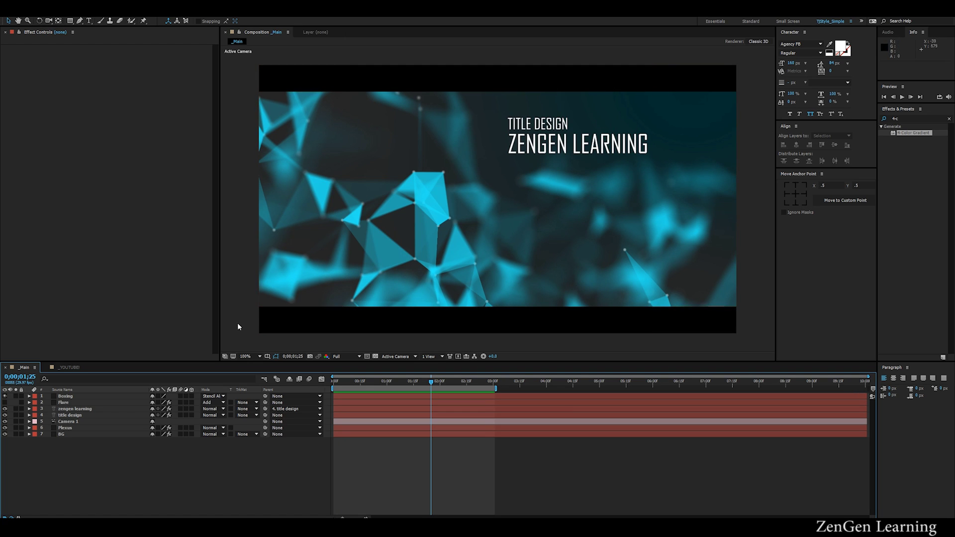
click(65, 369)
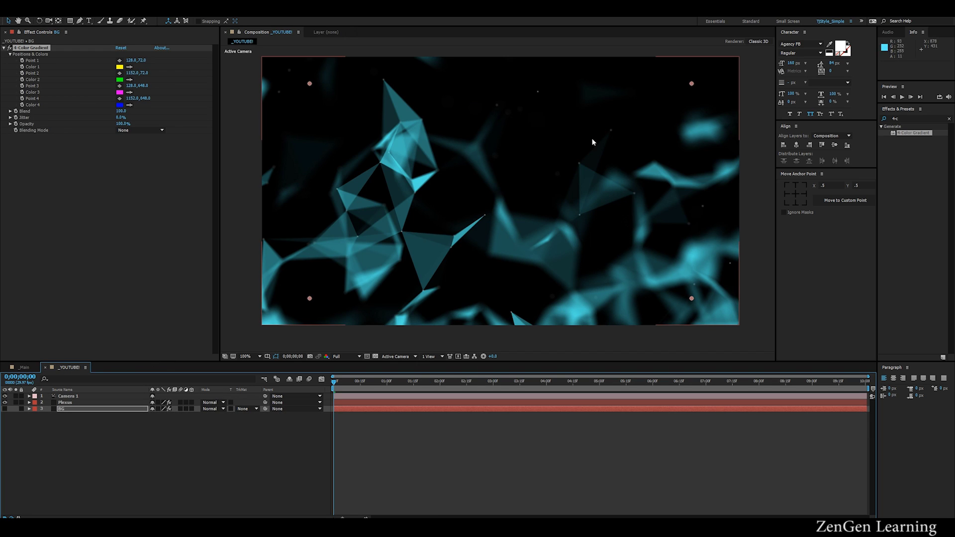
click(6, 409)
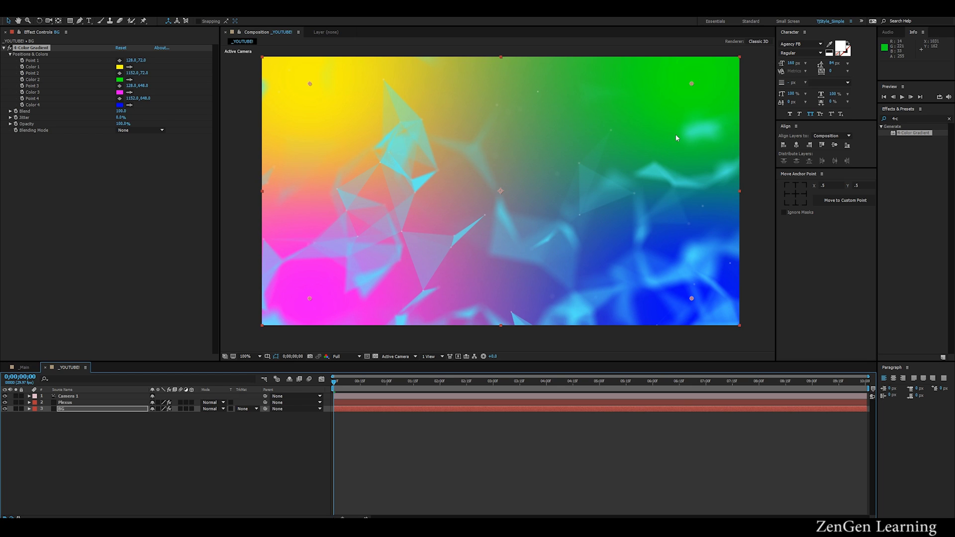
Set Color 1, Color 3 and Color 4 of the BG gradient to the dark gray sampled from the interface background
click(129, 66)
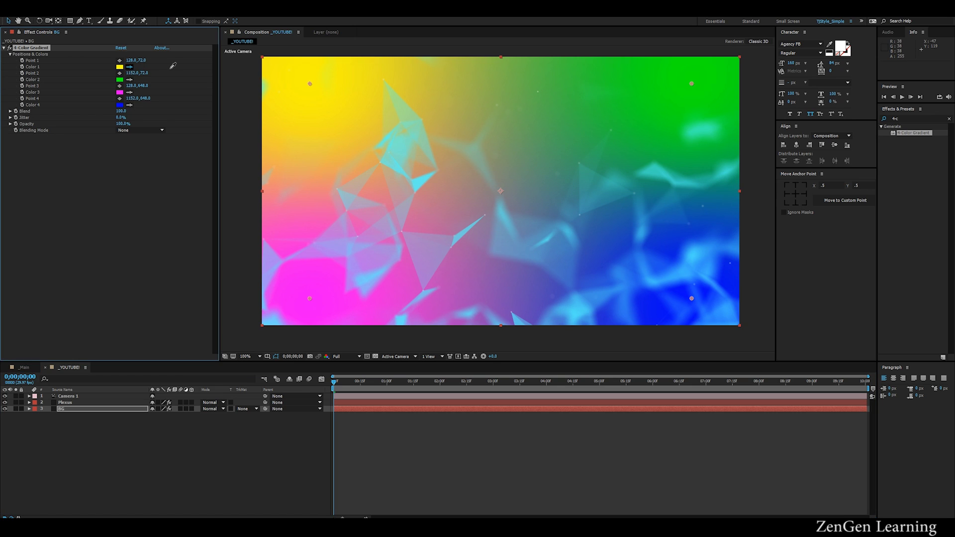
click(172, 64)
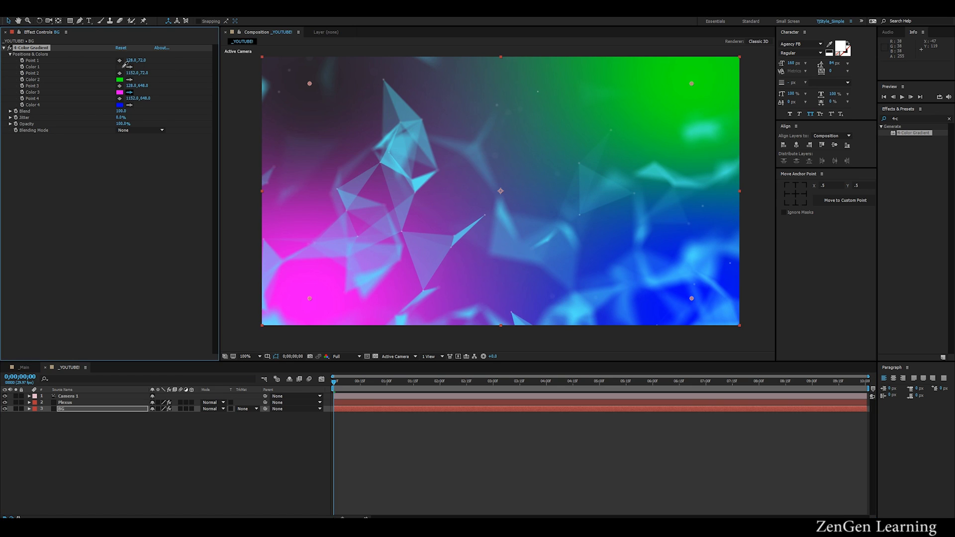
click(129, 92)
click(135, 94)
click(130, 105)
click(134, 108)
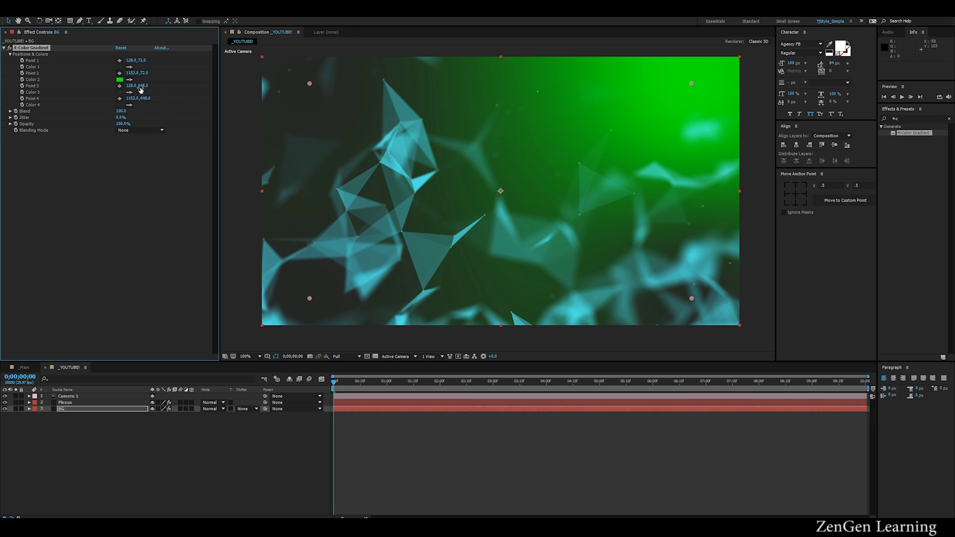
Set Color 2 of the BG gradient to a dark teal (063133), starting from a cyan sampled from the triangles
click(120, 79)
click(481, 350)
click(425, 257)
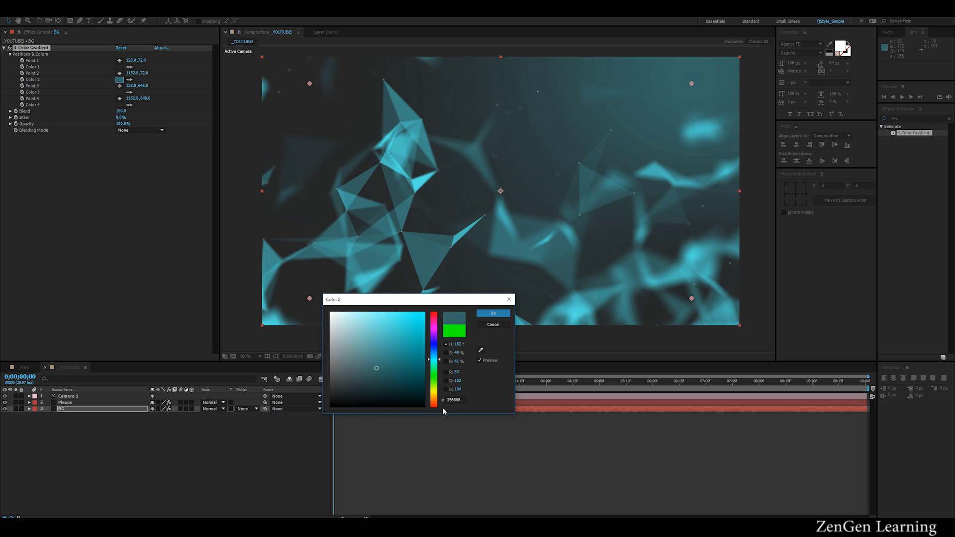
drag(391, 382, 414, 388)
click(496, 315)
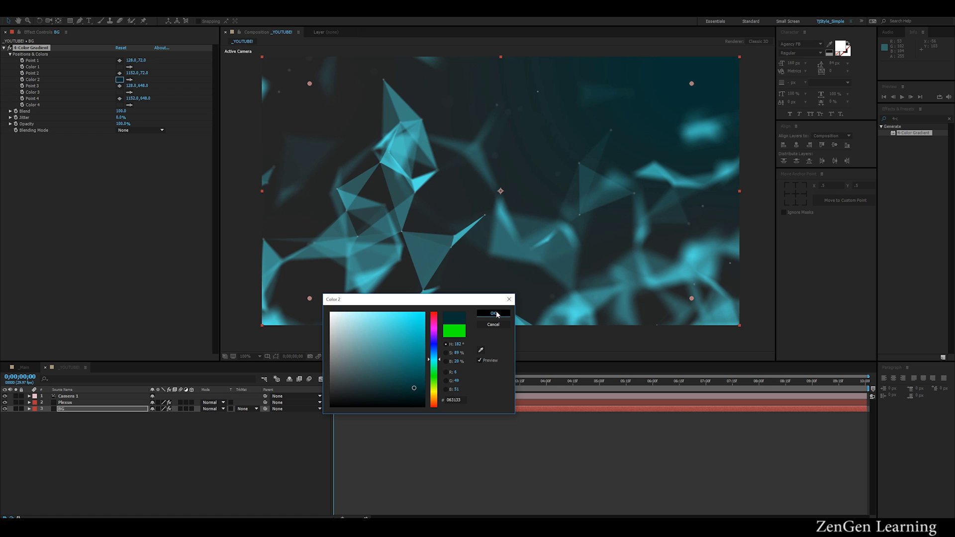
key(comma)
key(period)
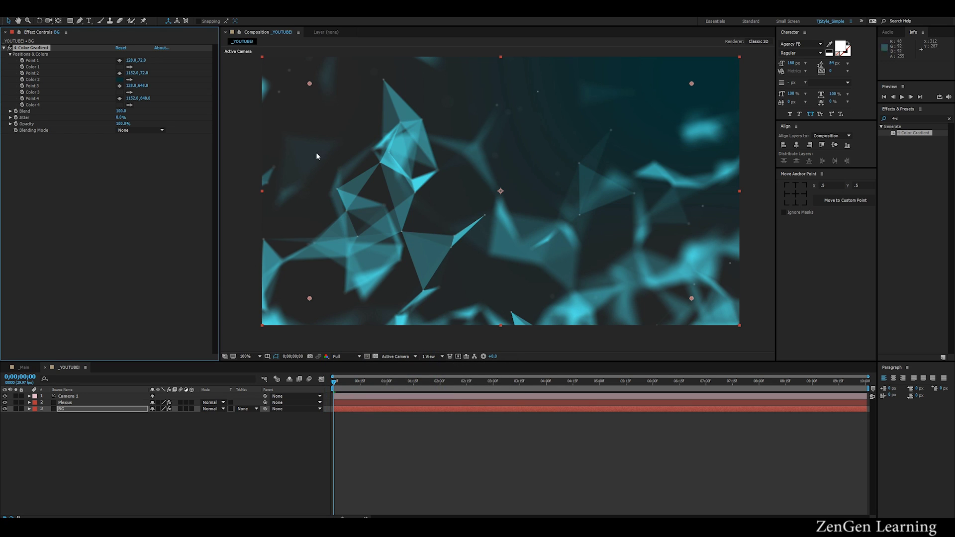
Set Color 1 of the BG gradient to a very dark teal (091C1D), starting from Color 2
click(129, 80)
click(121, 83)
click(120, 66)
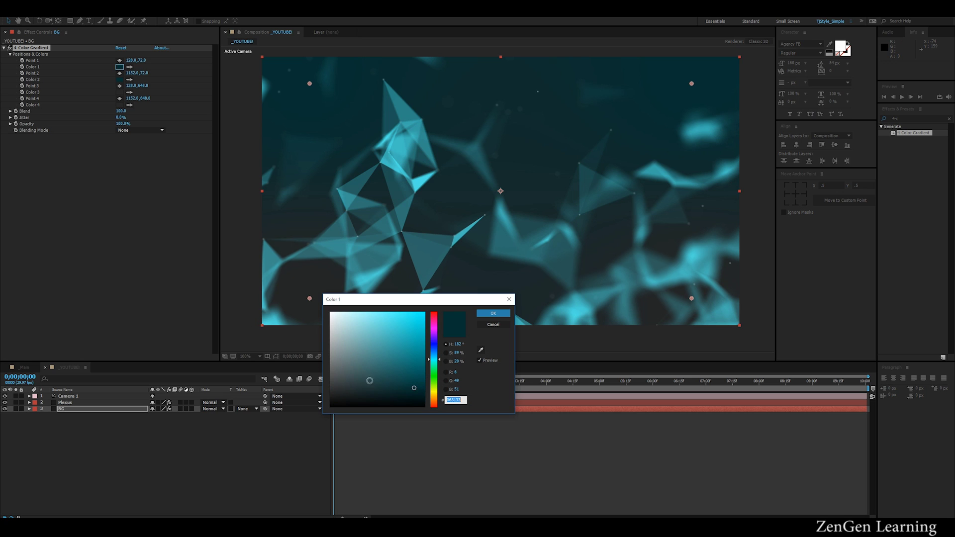
click(420, 396)
drag(420, 397, 396, 396)
click(493, 314)
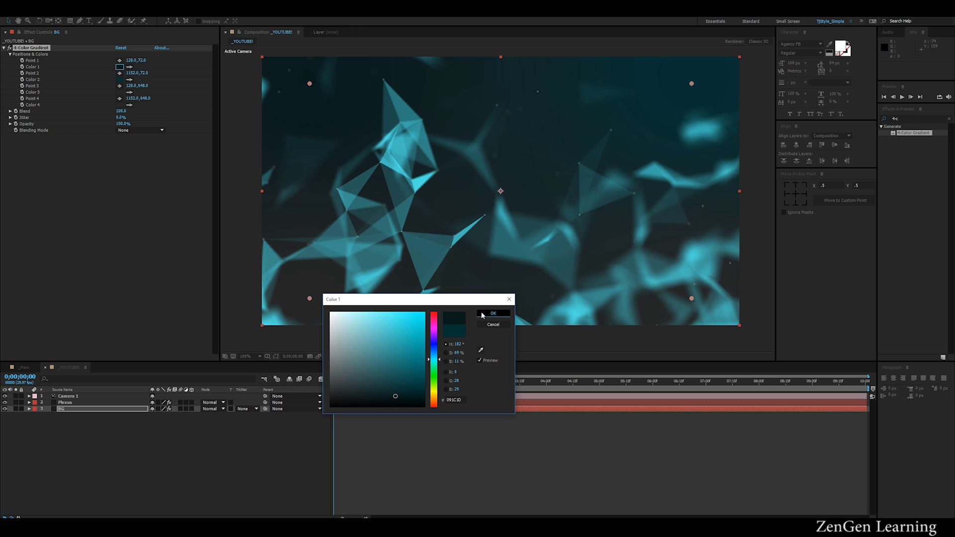
Match Color 3 of the BG gradient to the very dark teal of Color 1
click(129, 92)
click(121, 68)
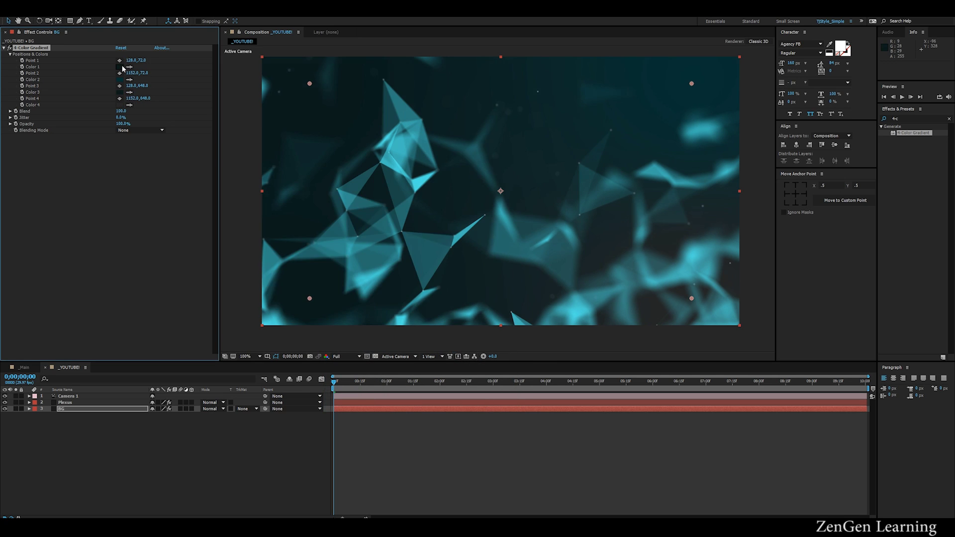
scroll(377, 237, down, 1)
scroll(377, 237, up, 1)
Sample Color 3 into Color 4 of the BG gradient, then shift it to a more saturated dark teal
click(129, 105)
click(121, 92)
click(119, 105)
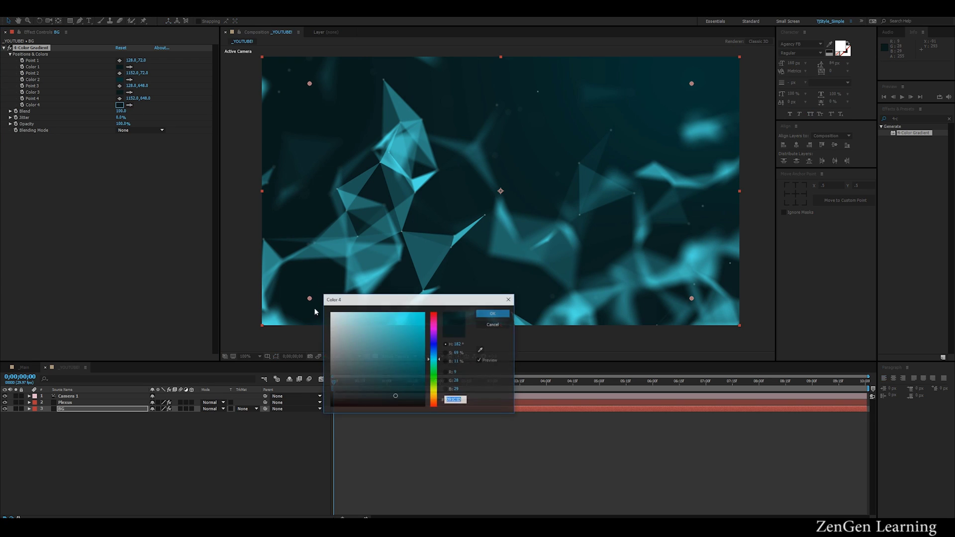
click(403, 400)
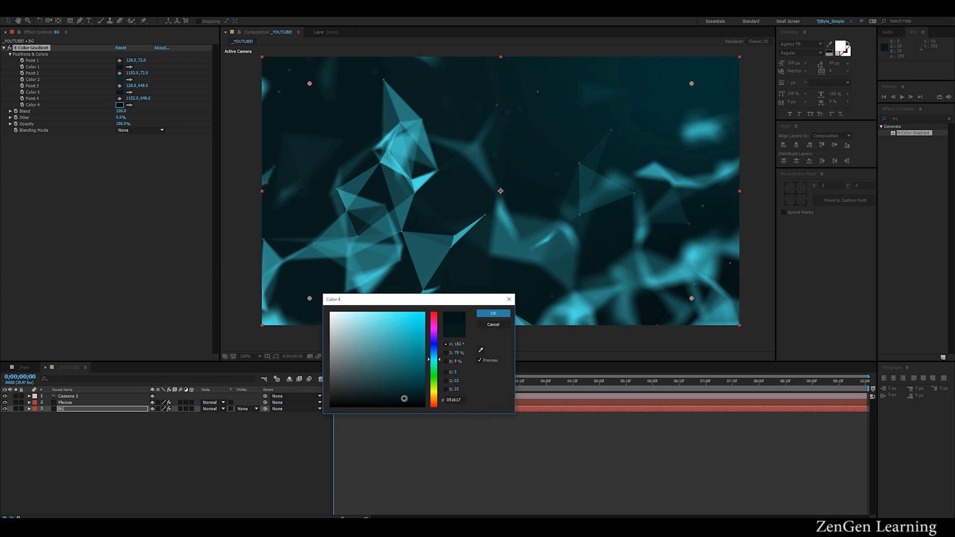
mouse_move(407, 398)
mouse_down()
mouse_move(399, 392)
mouse_move(424, 397)
mouse_up()
click(493, 313)
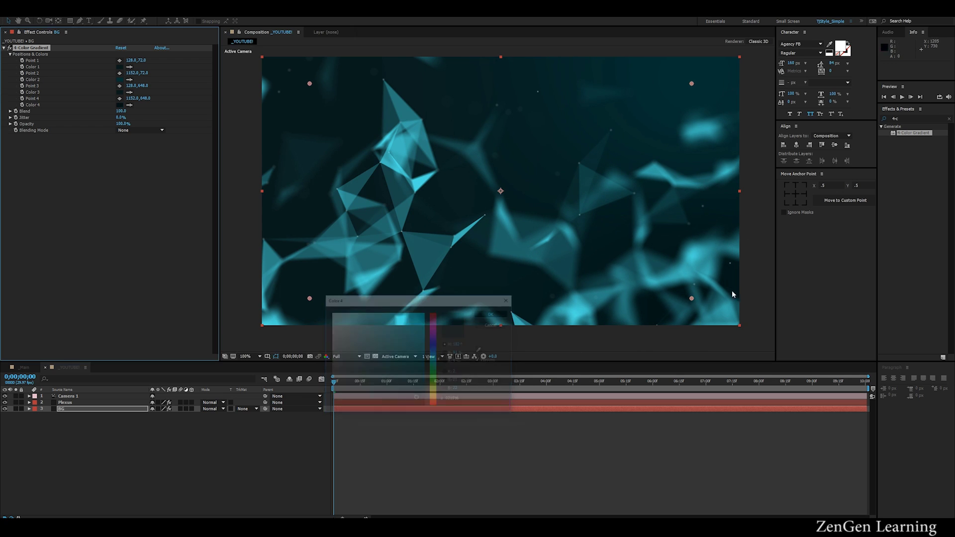
Create a new 1280 x 720 px solid named Boxing above the other layers
click(310, 465)
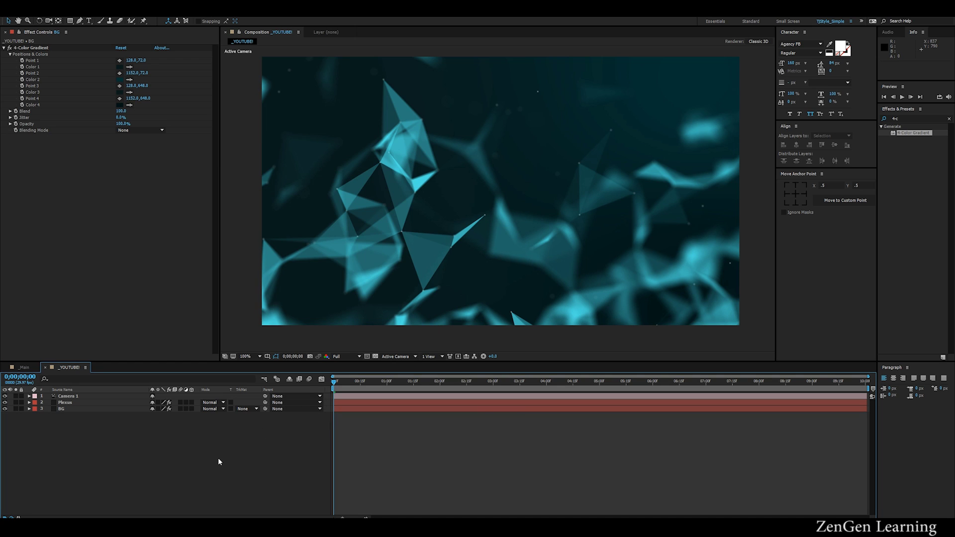
key(ctrl+y)
text(Boxing)
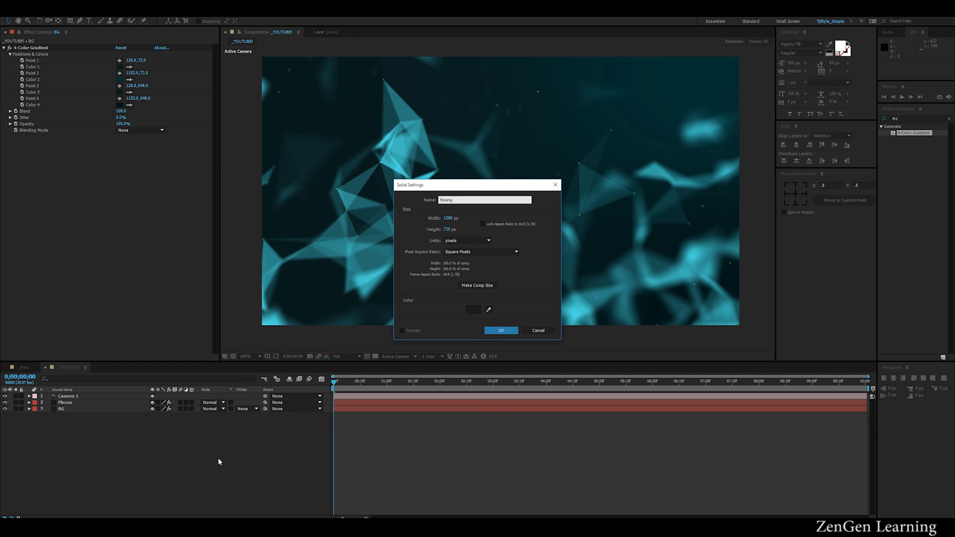
key(Return)
Unlink the Boxing layer's scale proportions and set its vertical scale to 80%
key(s)
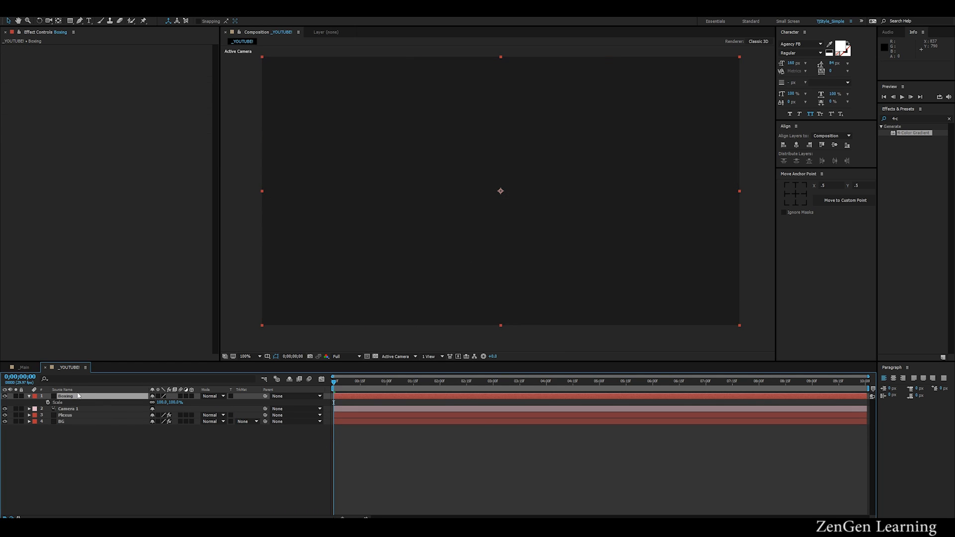
click(153, 403)
click(176, 403)
text(80)
key(Return)
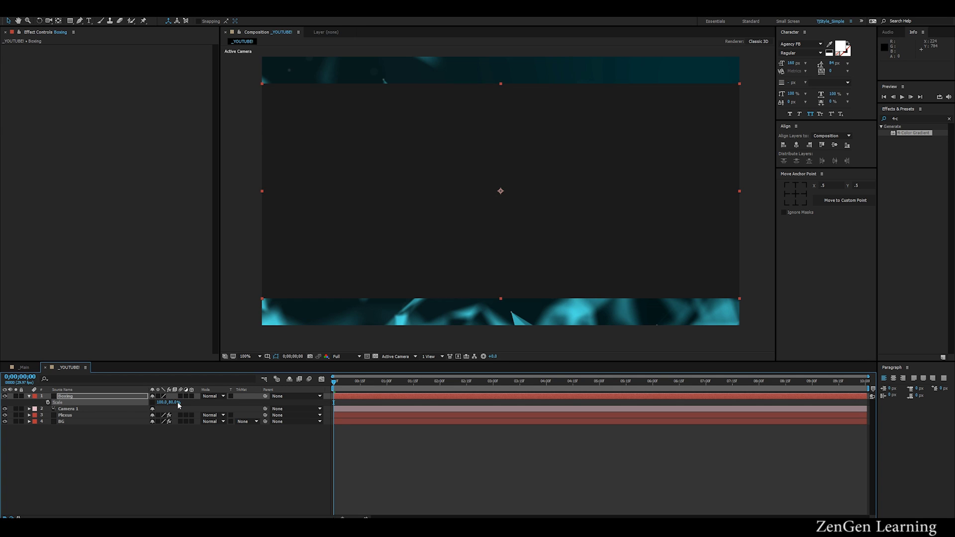
Set the Boxing layer's blending mode to Stencil Alpha to letterbox the composition, then collapse and deselect the layer
click(211, 397)
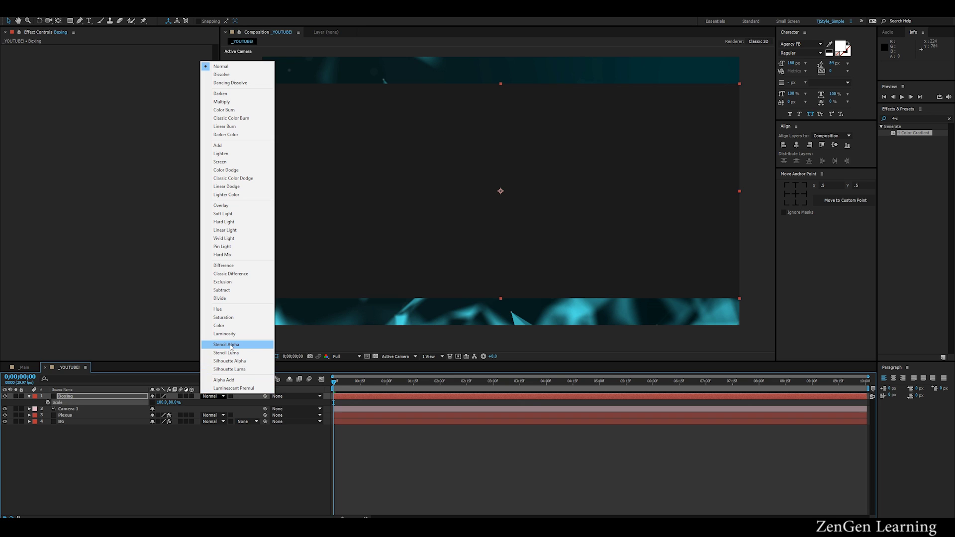
click(231, 346)
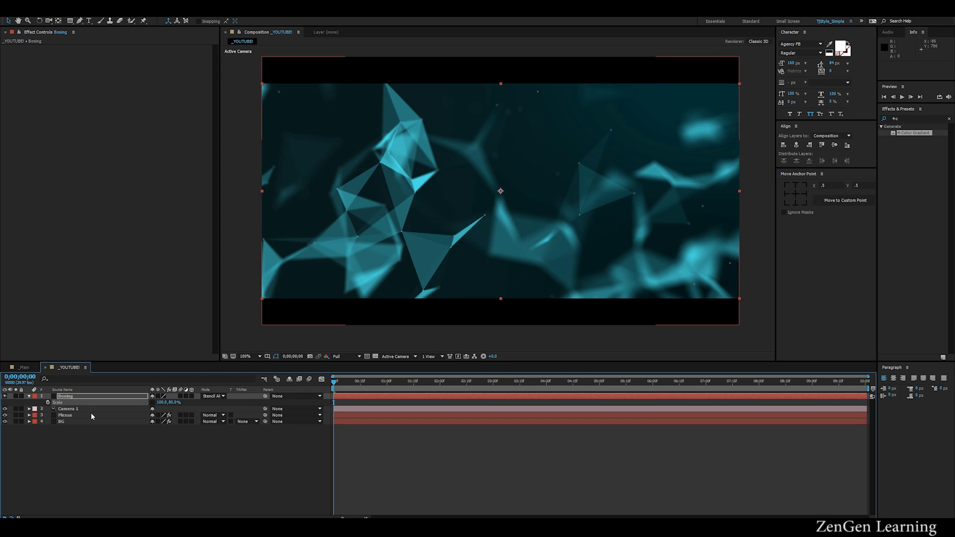
click(29, 396)
key(h)
mouse_move(446, 209)
mouse_down()
mouse_move(448, 220)
mouse_move(460, 216)
mouse_up()
key(v)
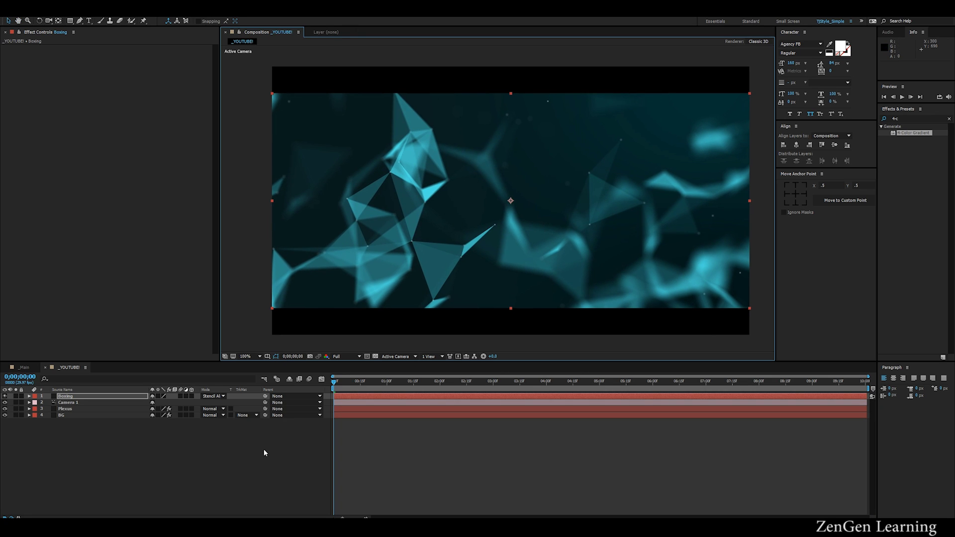
click(116, 446)
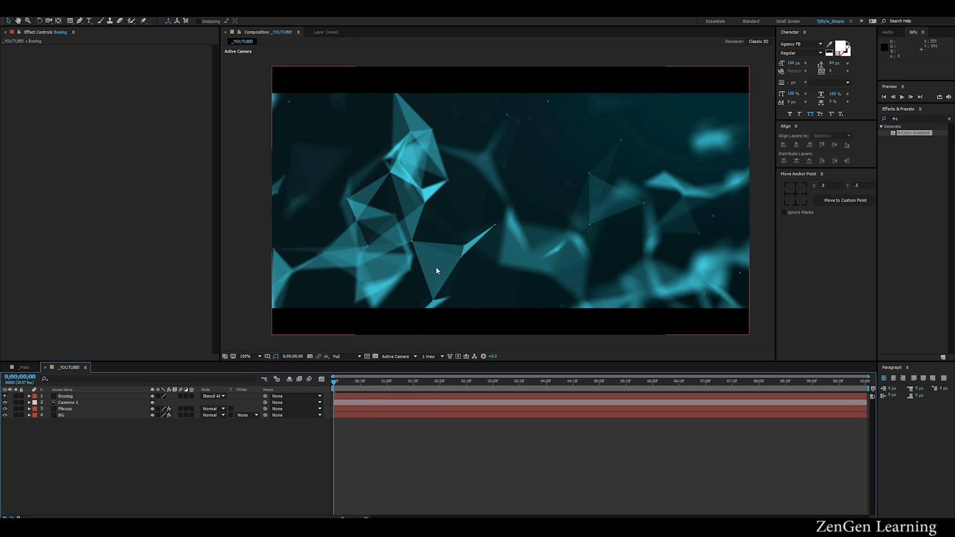
Set the Plexus layer's DoF Blur Quality to 1x
click(83, 416)
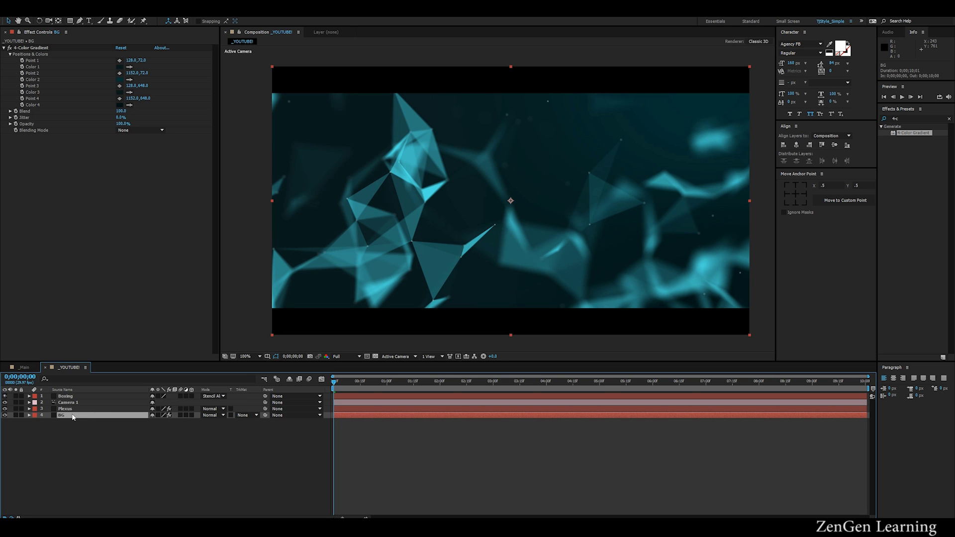
click(69, 409)
scroll(215, 306, down, 5)
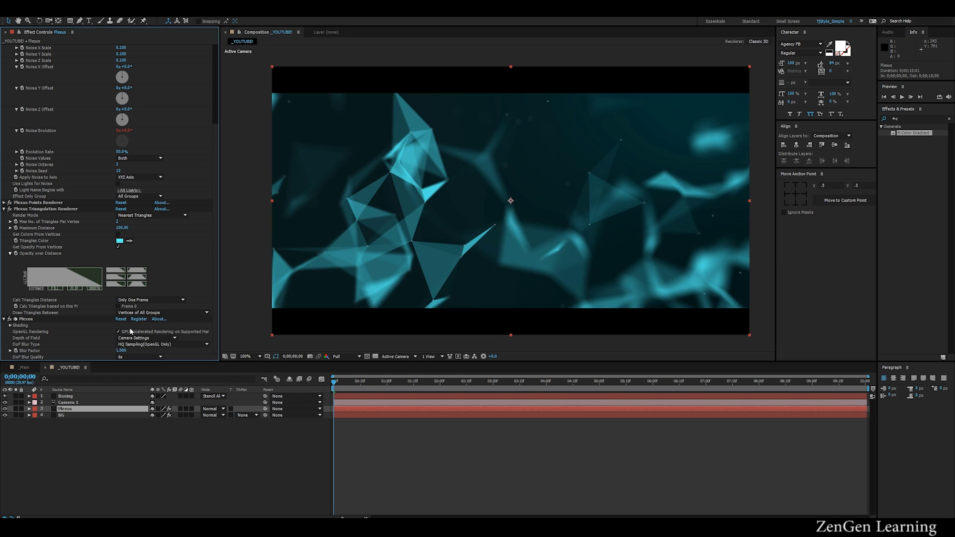
click(125, 357)
click(128, 366)
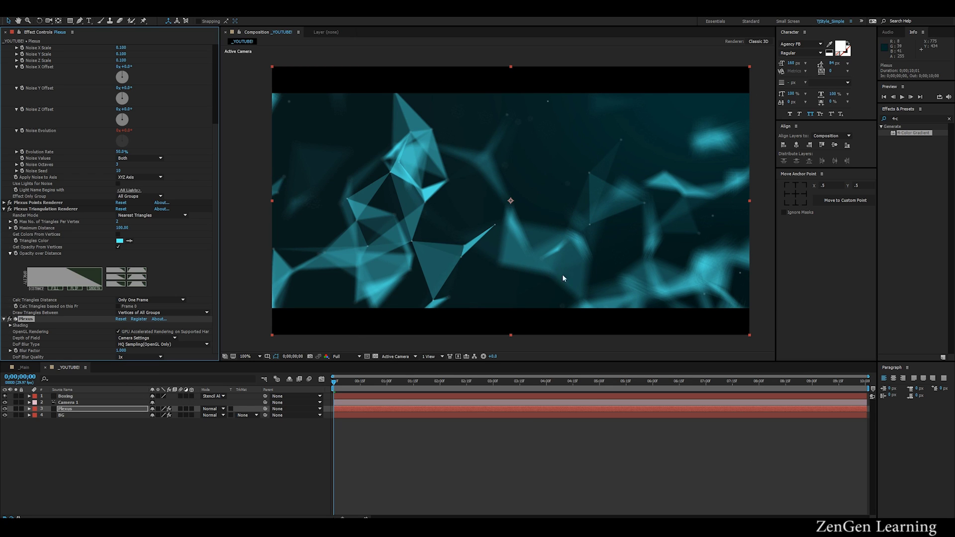
Preview the letterboxed Plexus animation from the first frame
drag(365, 388, 192, 383)
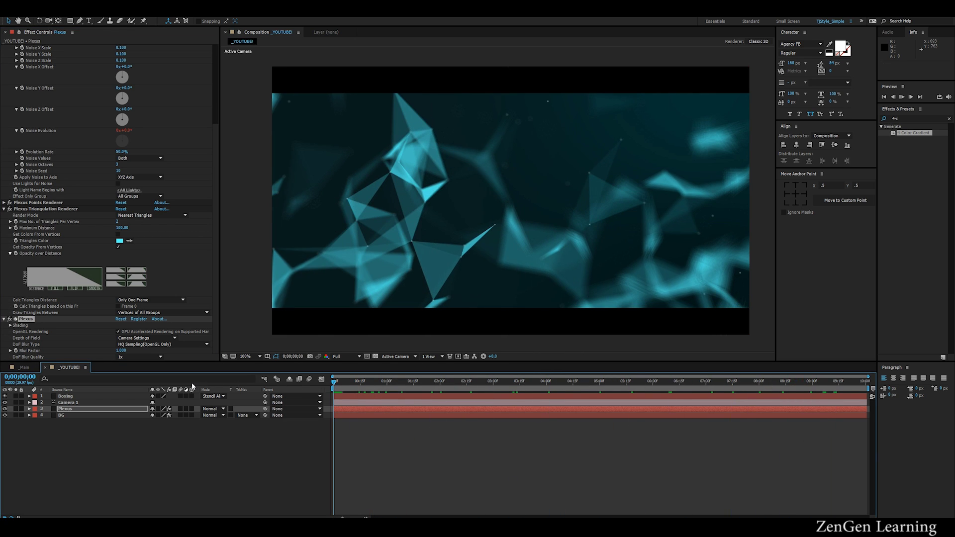
key(space)
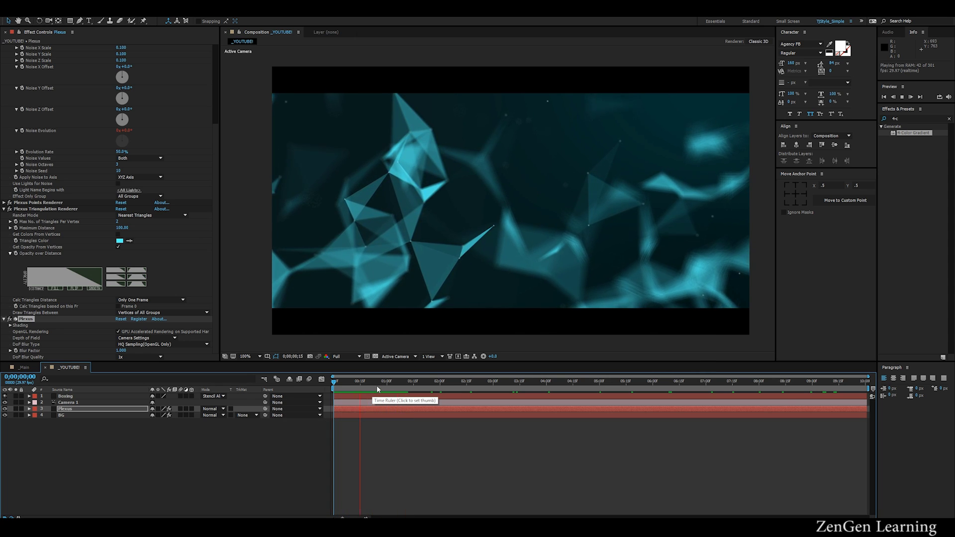
key(space)
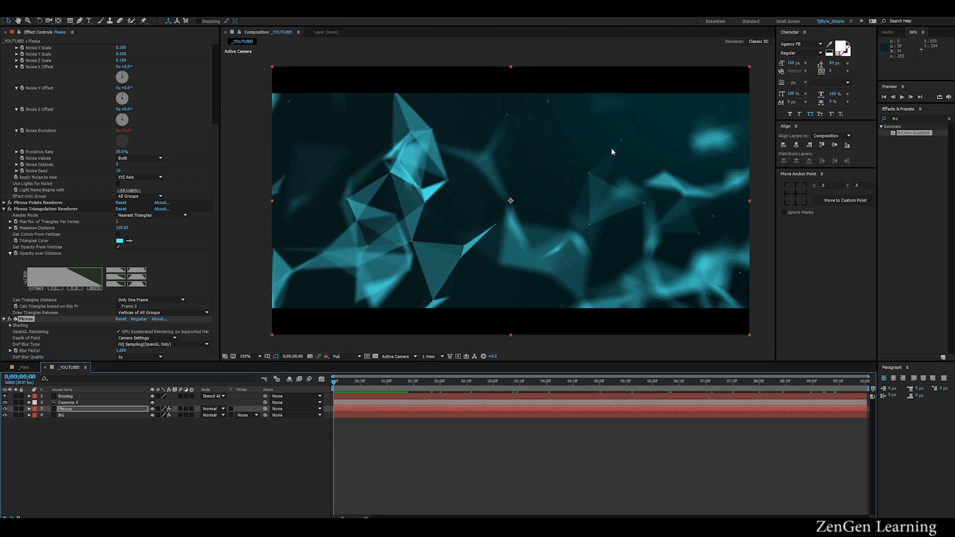
Compare with the _Main reference by scrubbing it back to the start, then return to _YOUTUBE!
click(24, 367)
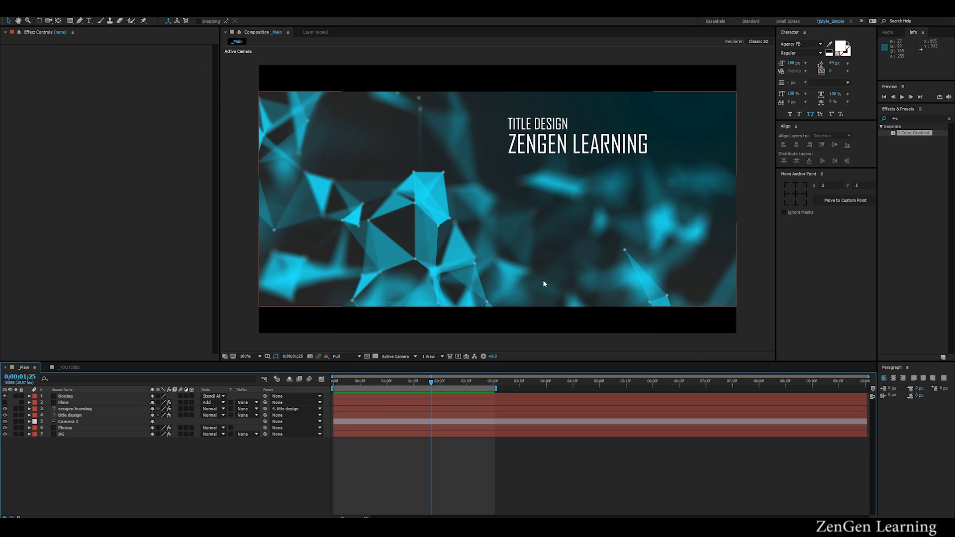
drag(431, 381, 285, 383)
click(68, 367)
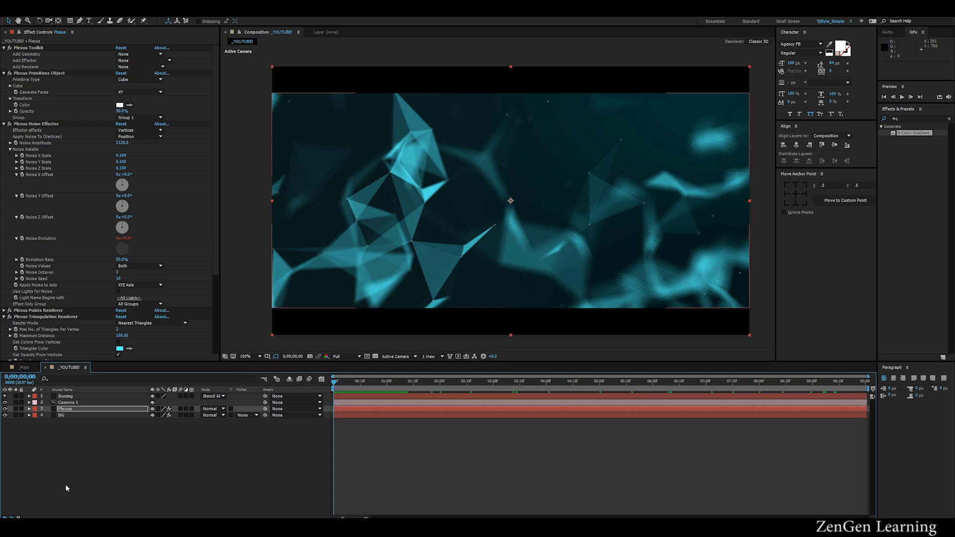
Try duplicating the Plexus layer, then undo the duplication
click(76, 410)
key(ctrl+d)
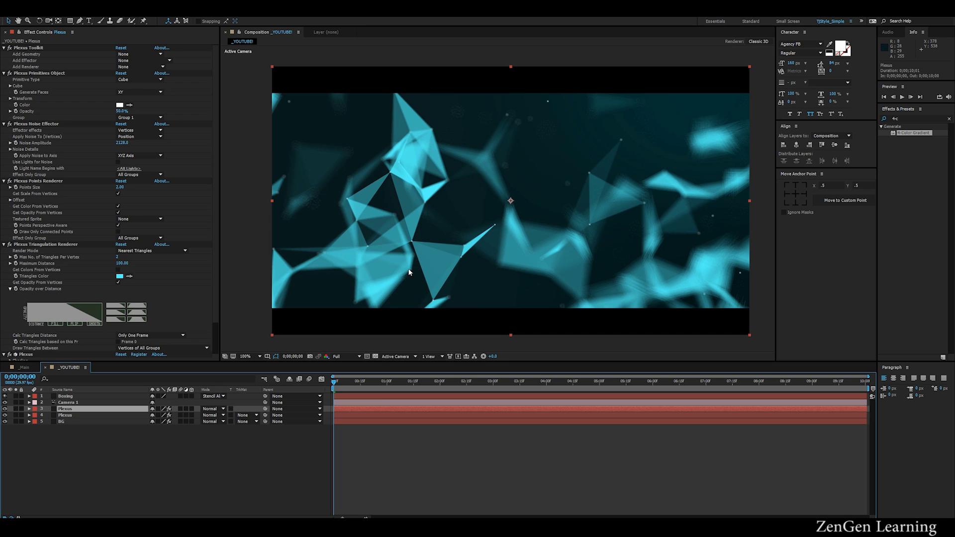
key(ctrl+z)
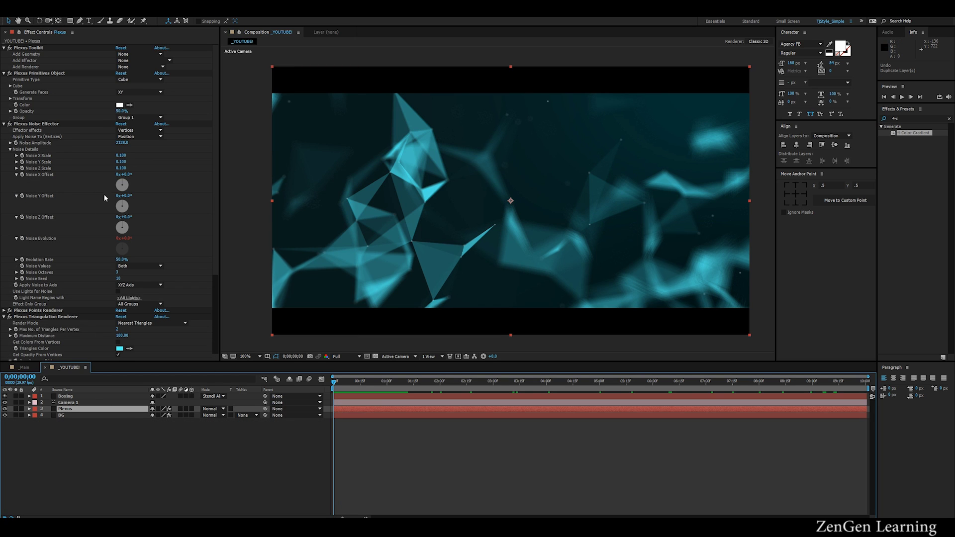
Try adding a Container effector to the Plexus layer, then delete the effector
click(144, 61)
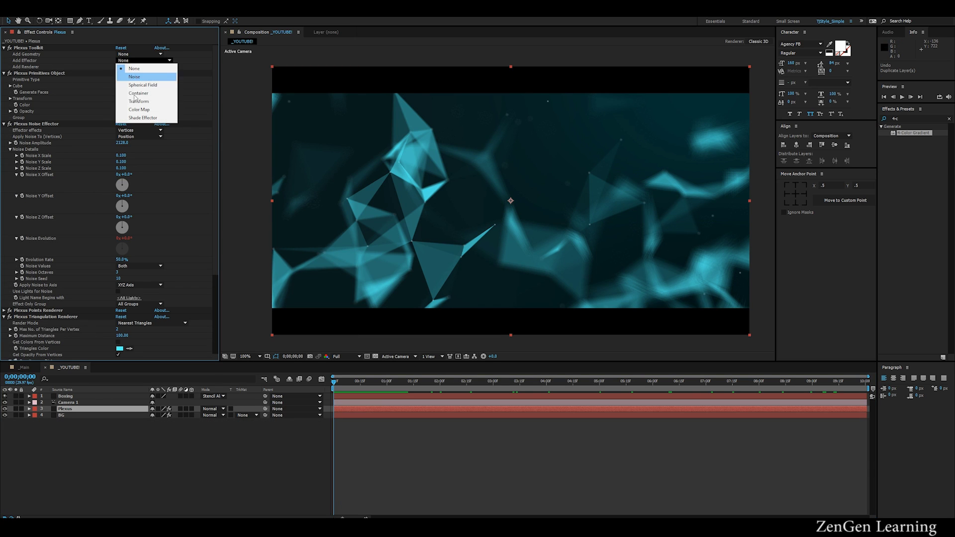
click(138, 93)
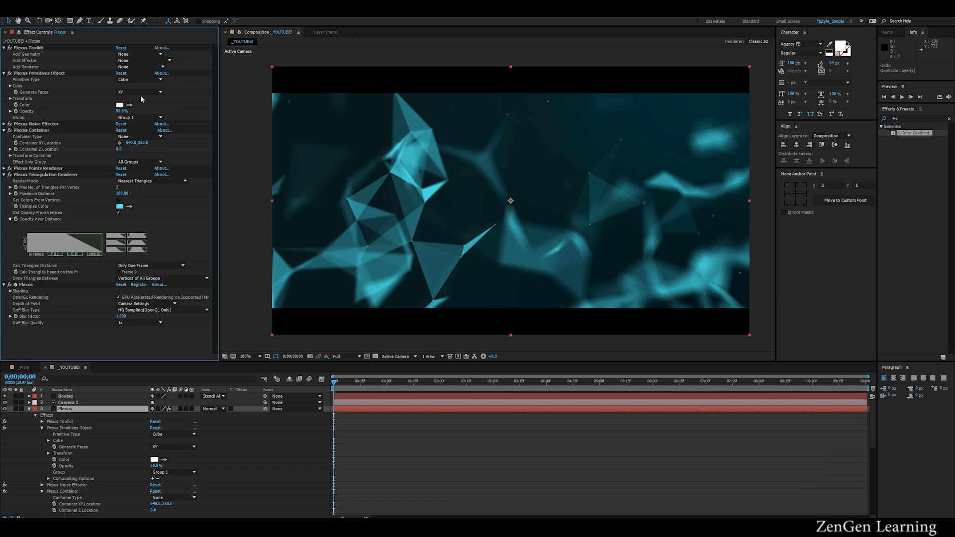
click(48, 132)
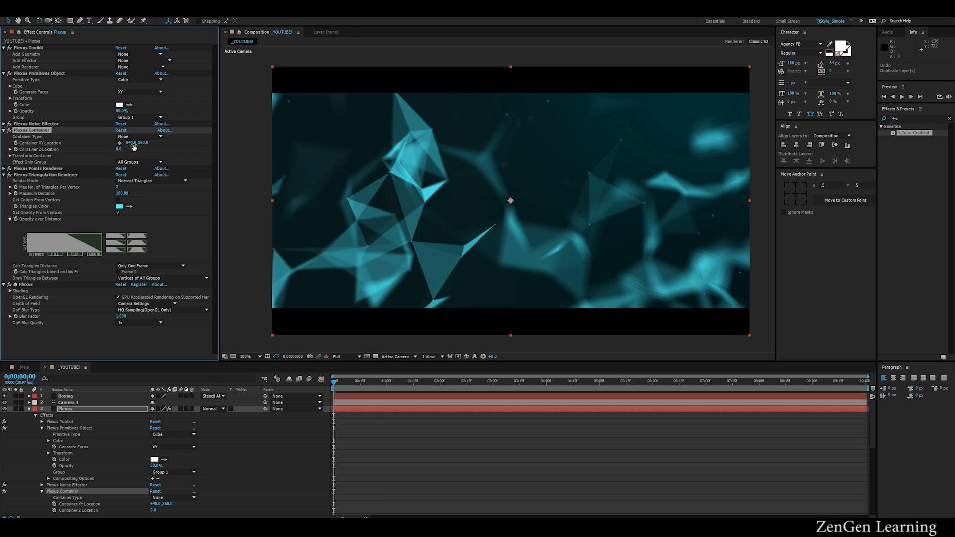
drag(131, 148, 40, 134)
key(Delete)
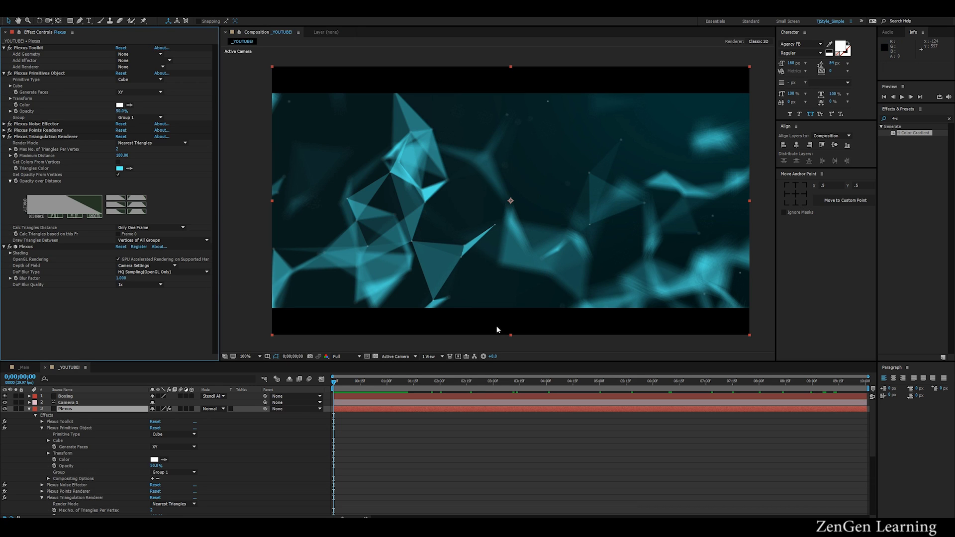
Collapse the Triangulation Renderer and raise Points Size in the Plexus Points Renderer to about 4
click(22, 131)
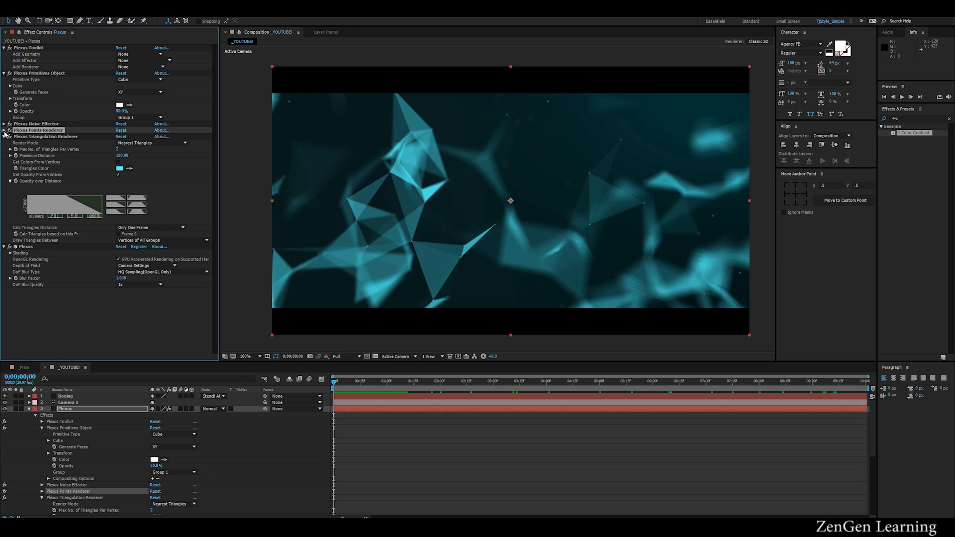
click(4, 138)
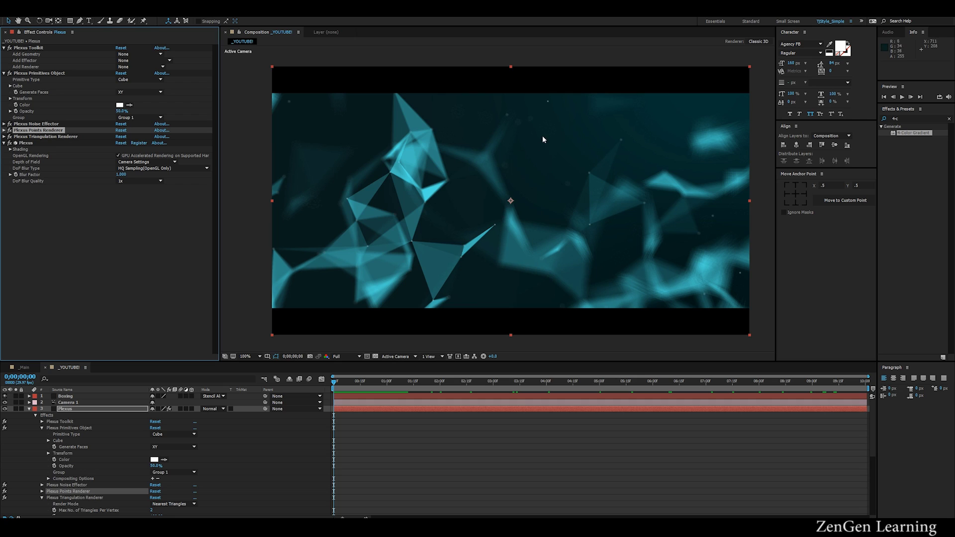
click(4, 130)
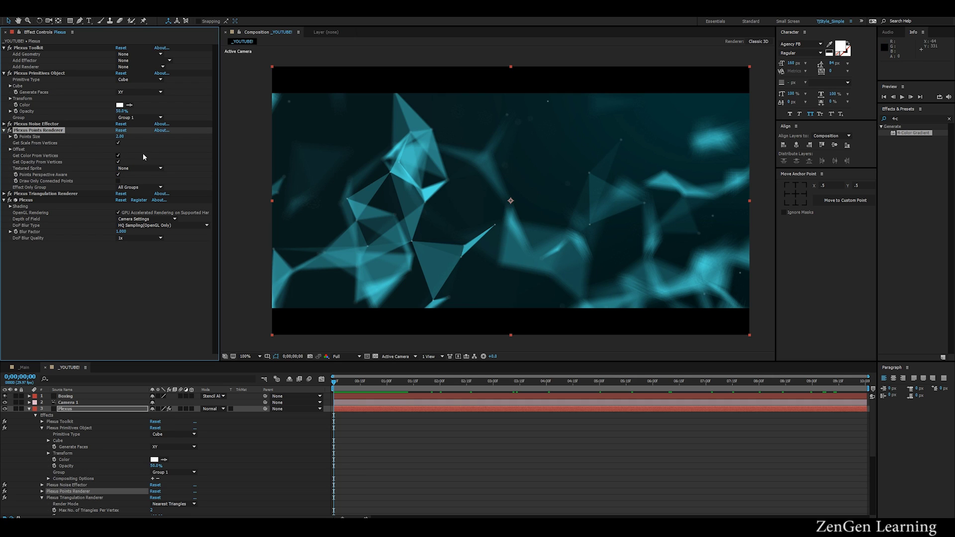
drag(120, 136, 125, 136)
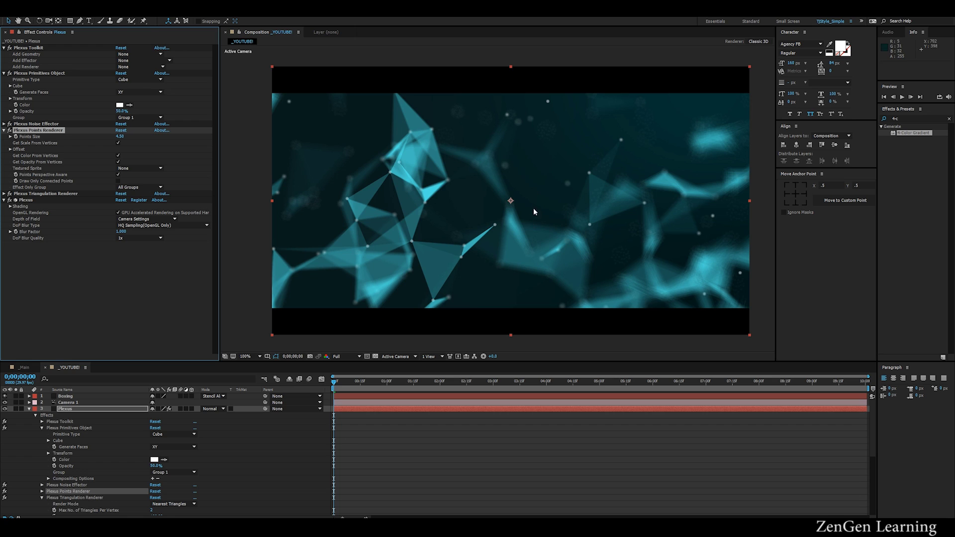
Inspect the blurred points up close and set the Plexus DoF Blur Quality to 6x
scroll(534, 208, up, 1)
drag(590, 171, 642, 187)
scroll(643, 187, up, 1)
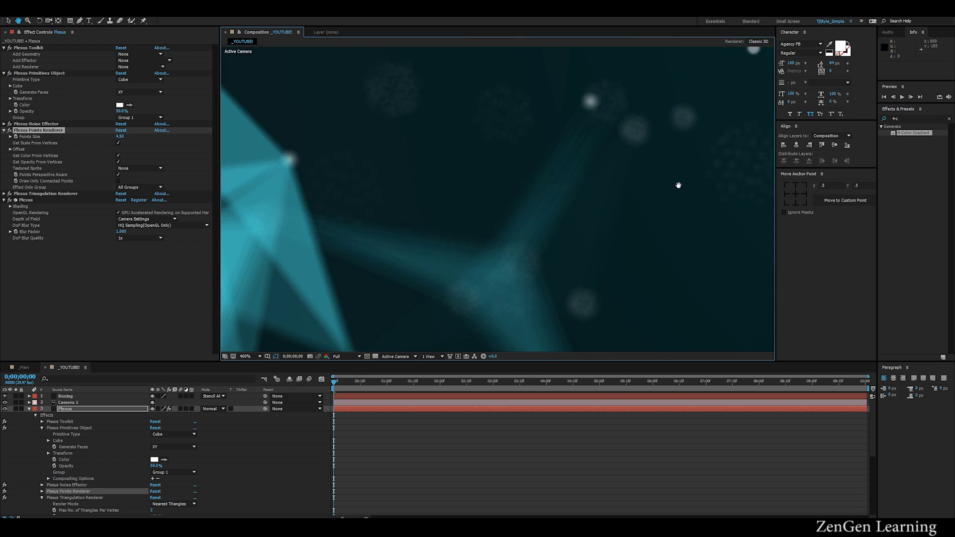
key(v)
click(132, 238)
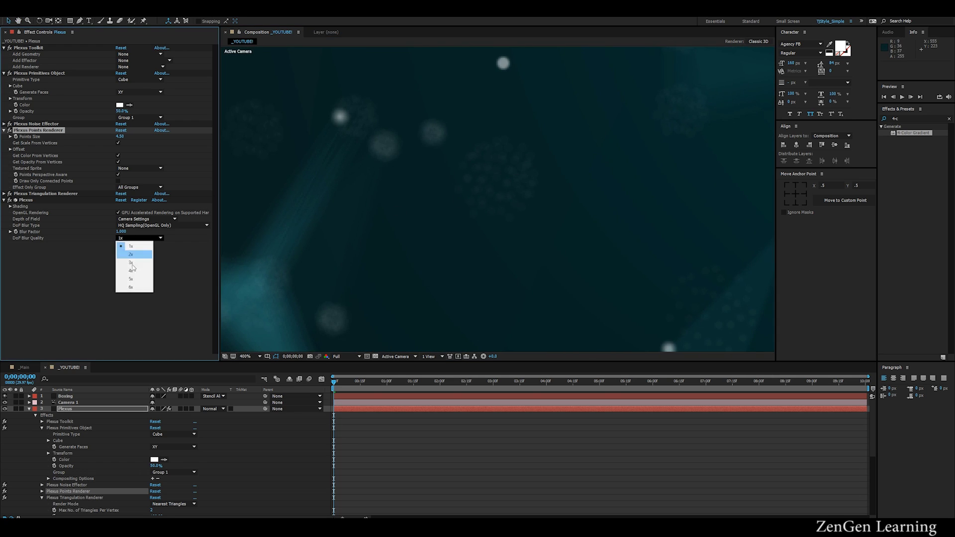
click(132, 288)
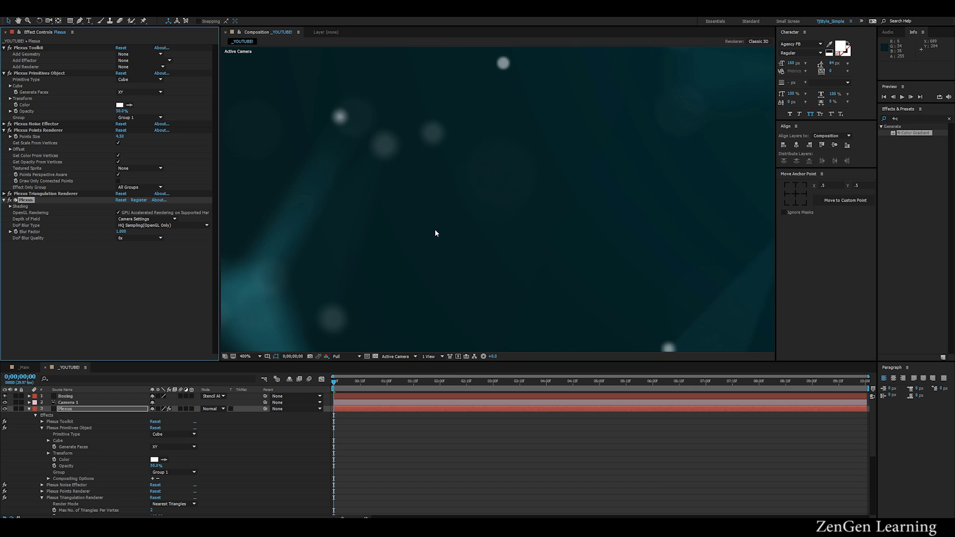
Check the blurred points across the frame and collapse the Plexus layer's properties in the timeline
scroll(448, 232, down, 1)
scroll(459, 234, down, 1)
key(h)
drag(503, 260, 567, 198)
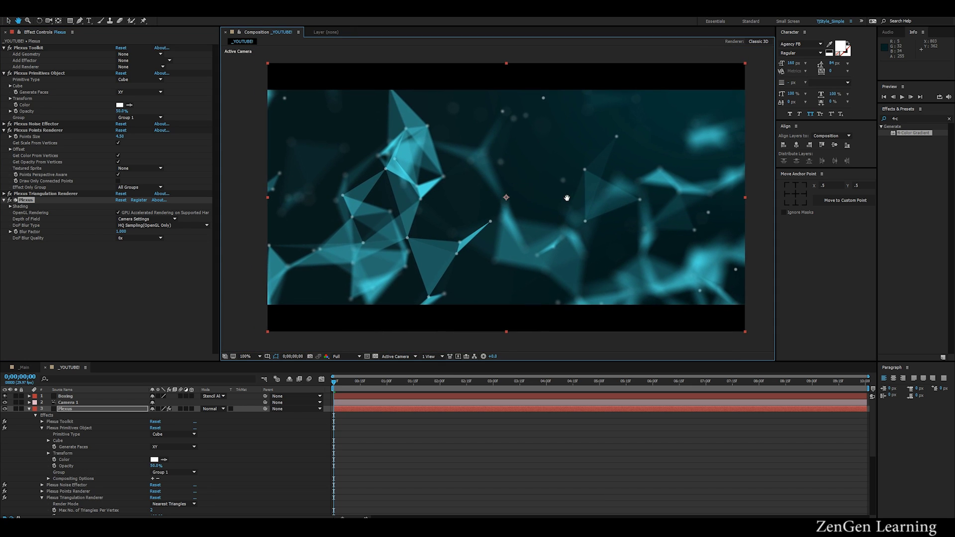
scroll(568, 198, up, 4)
key(v)
click(29, 409)
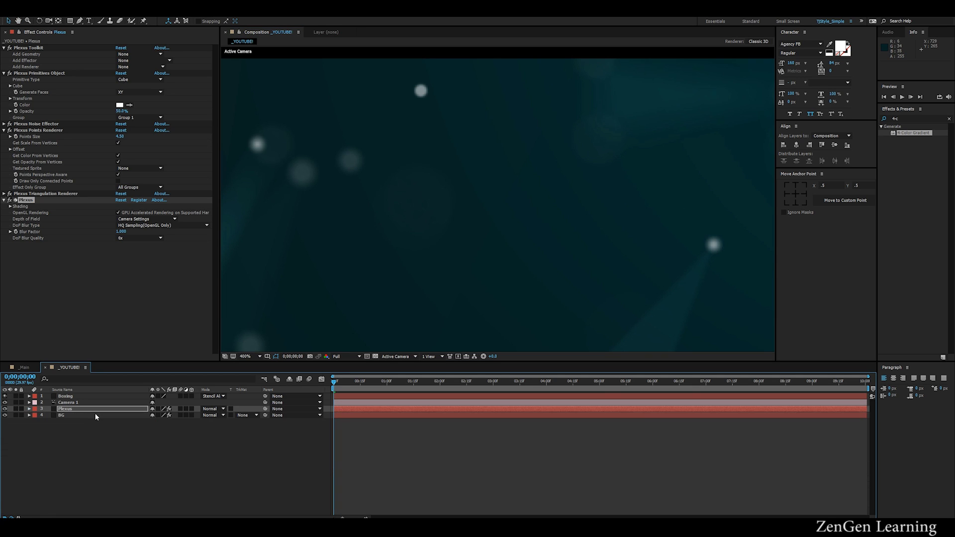
Set the Jitter of the BG layer's 4-Color Gradient to 20%
click(95, 415)
key(h)
scroll(572, 207, up, 1)
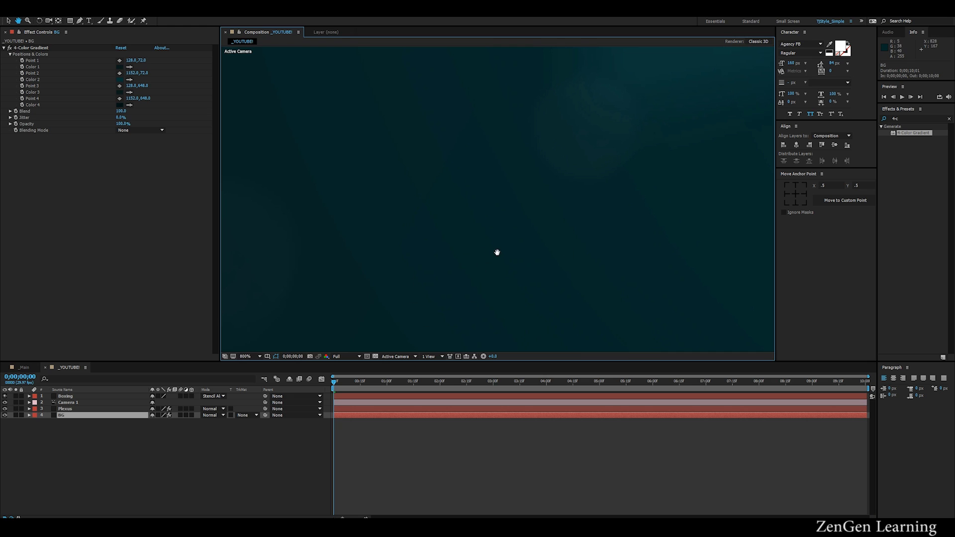
scroll(481, 237, down, 1)
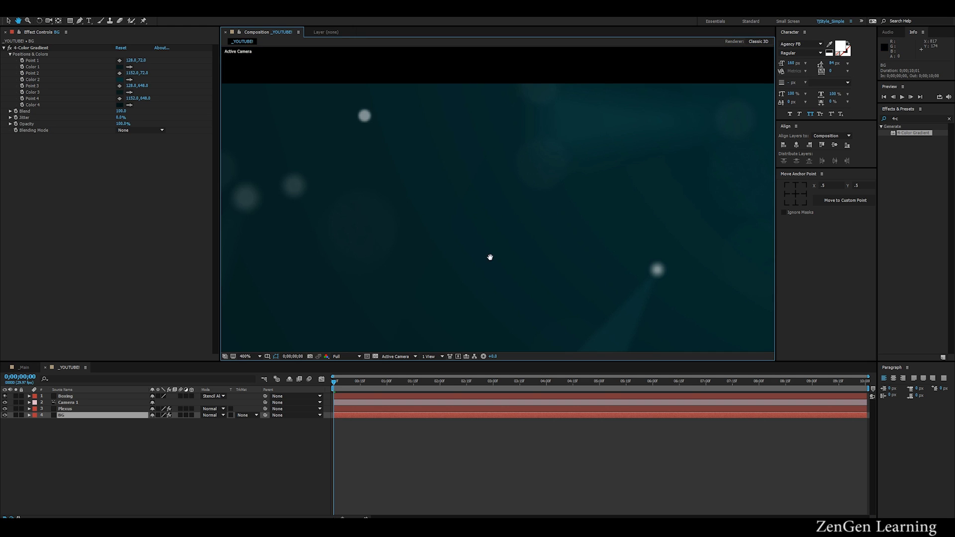
drag(537, 204, 575, 170)
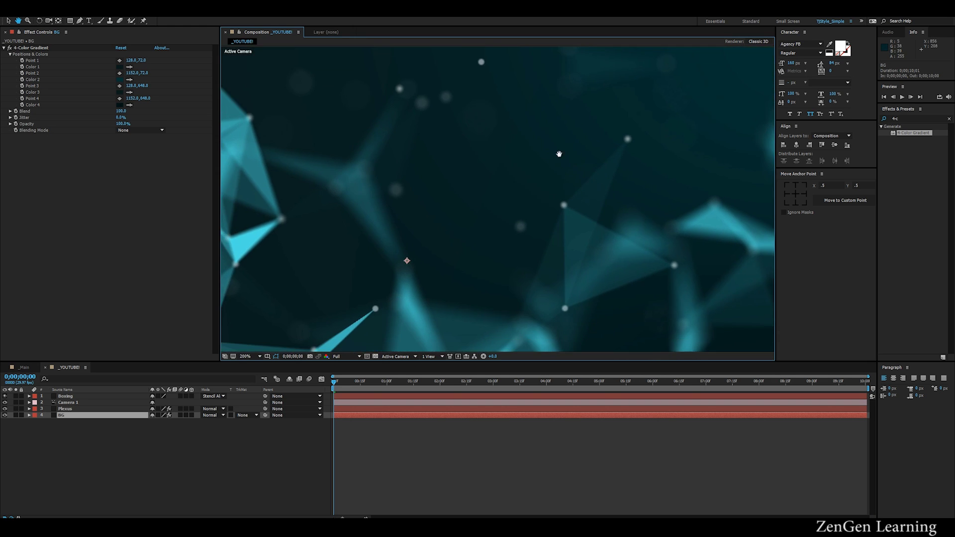
key(v)
click(120, 117)
text(2)
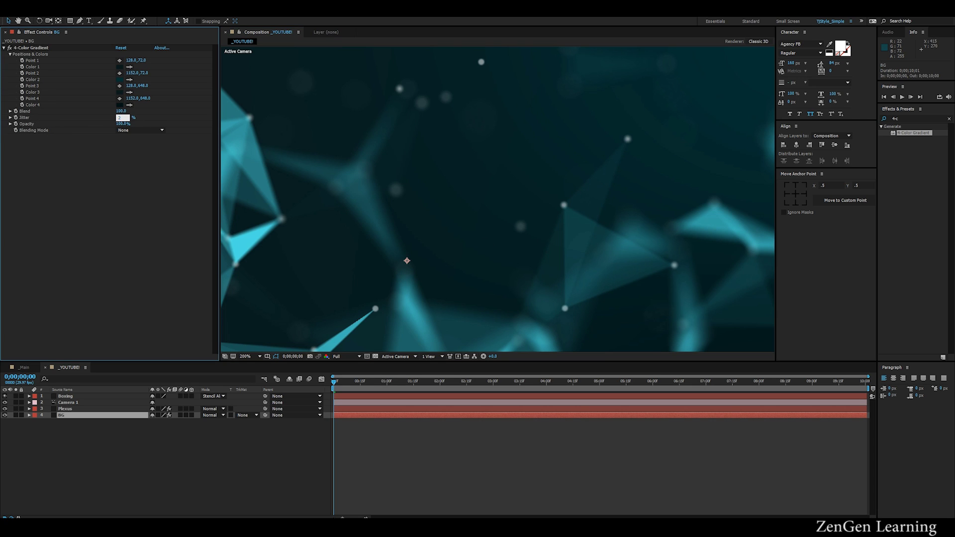
text(0)
key(Return)
scroll(553, 206, down, 2)
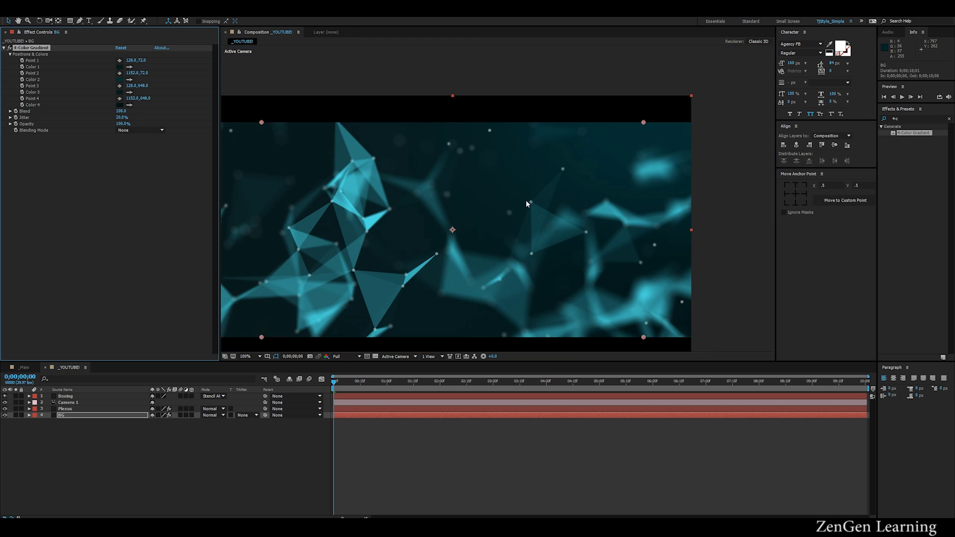
drag(527, 163, 540, 163)
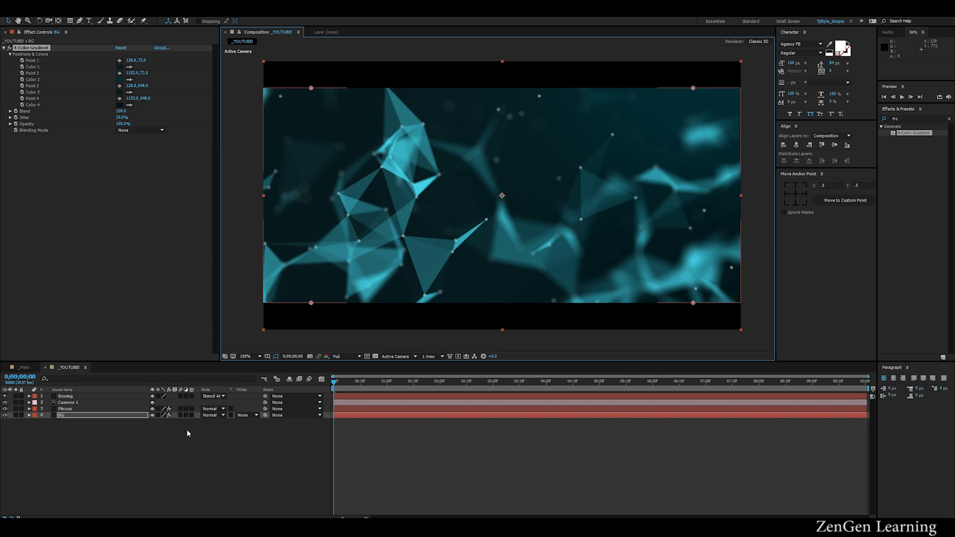
click(75, 432)
key(ctrl+t)
click(519, 158)
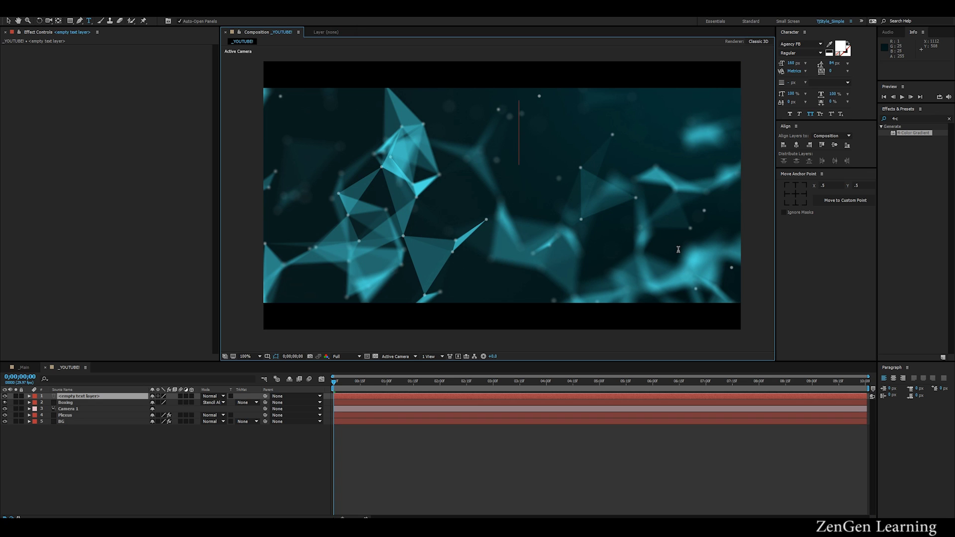
Copy the title design and zengen learning text layers from _Main into the _YOUTUBE! composition
click(22, 368)
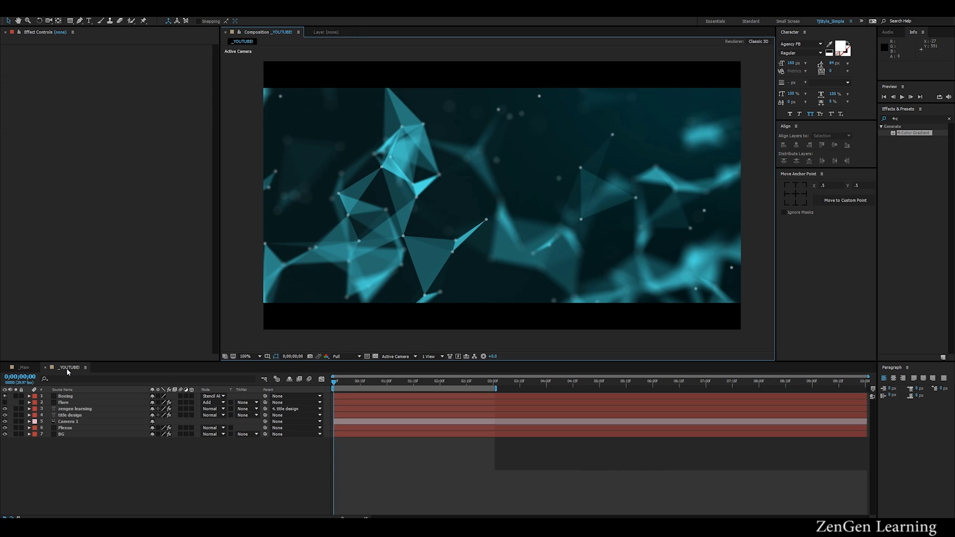
click(70, 416)
shift+click(75, 409)
key(ctrl+c)
click(60, 367)
key(ctrl+v)
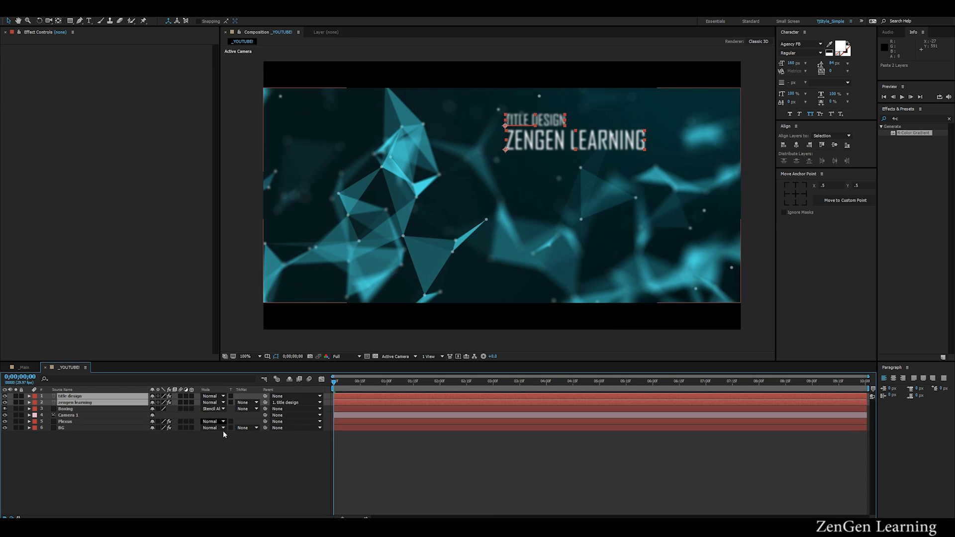
click(149, 442)
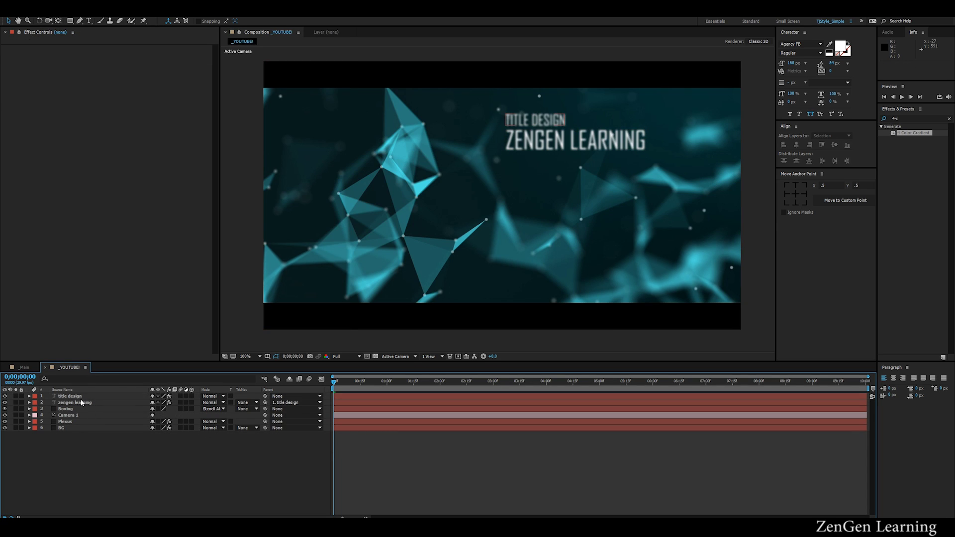
Move the title design layer below the zengen learning layer in the stacking order
click(83, 403)
drag(77, 398, 78, 404)
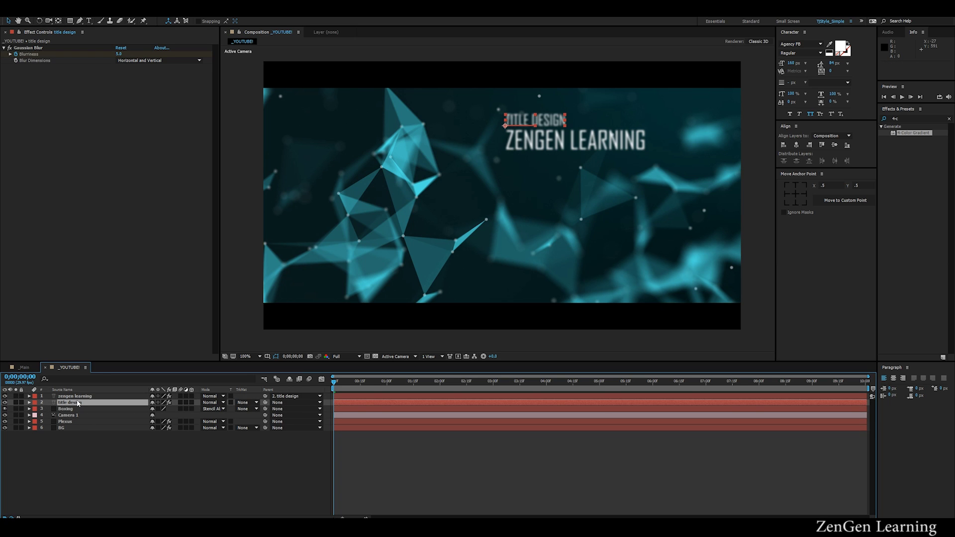
click(75, 396)
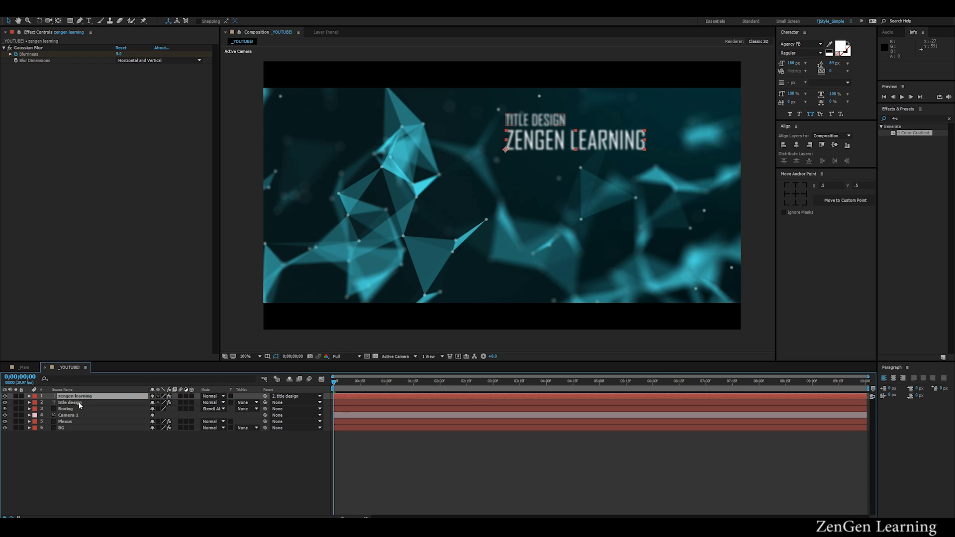
Reveal the title design layer's Position keyframes and preview the title's motion over the first three seconds
click(119, 404)
key(p)
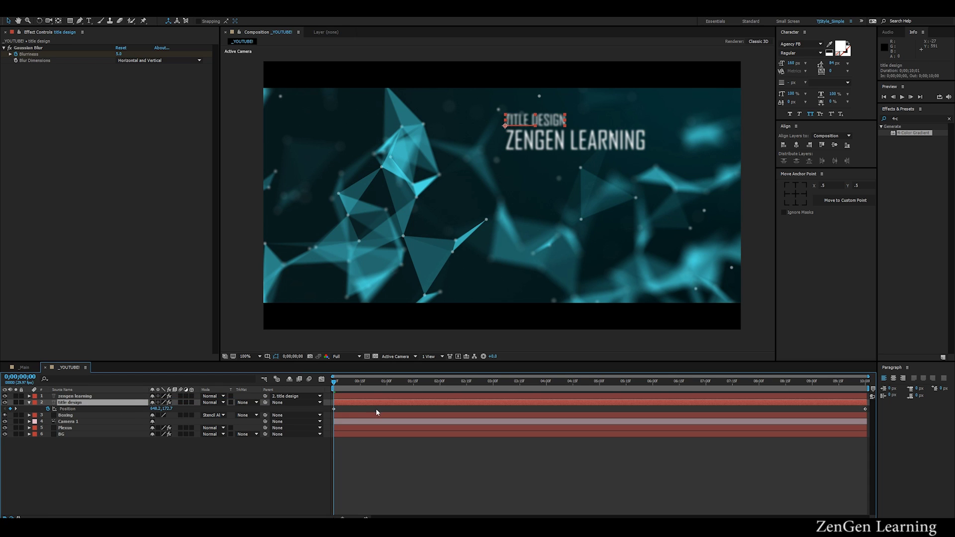
drag(339, 389, 496, 387)
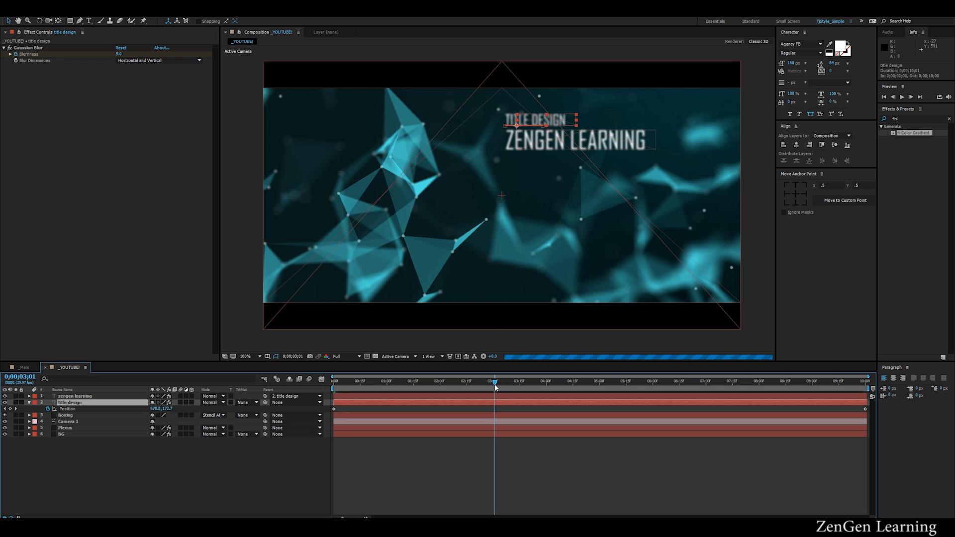
click(458, 461)
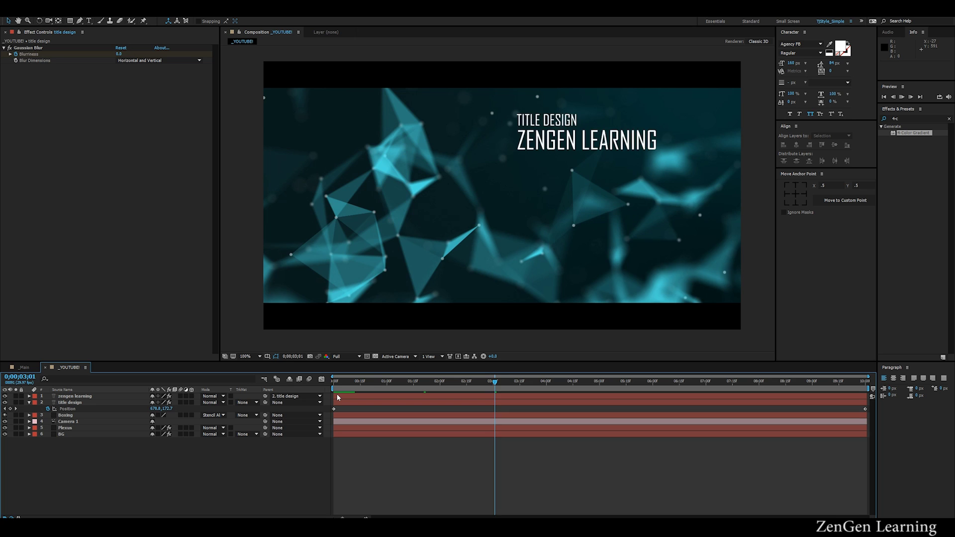
key(Home)
key(space)
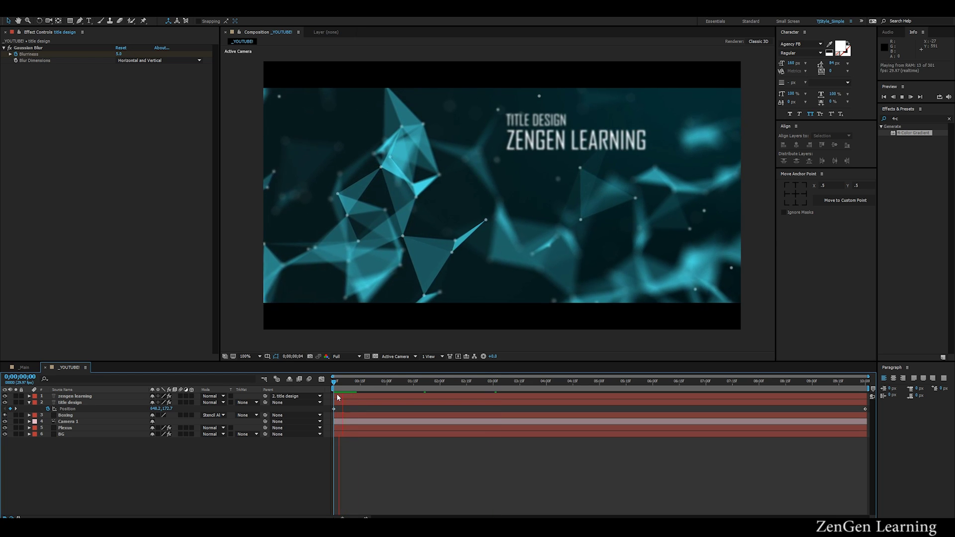
key(space)
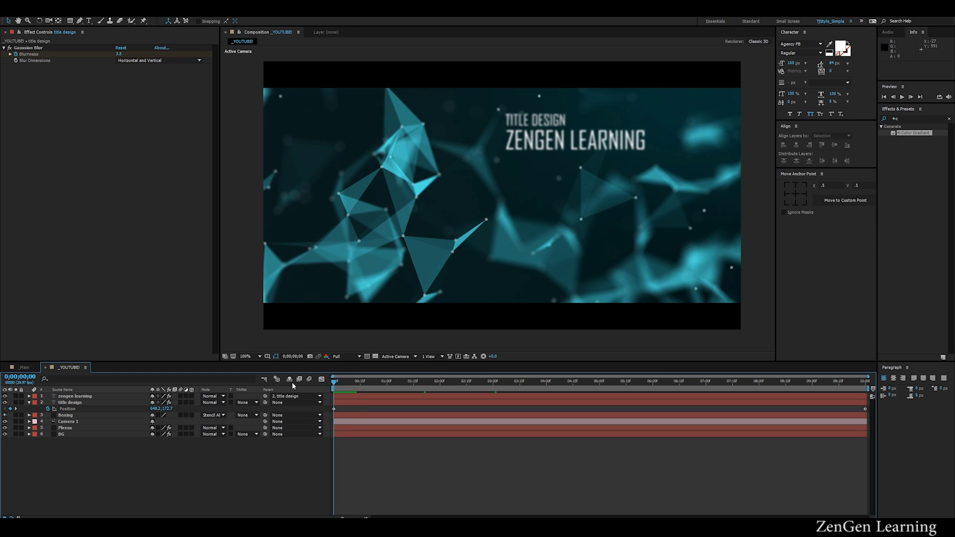
key(u)
key(u)
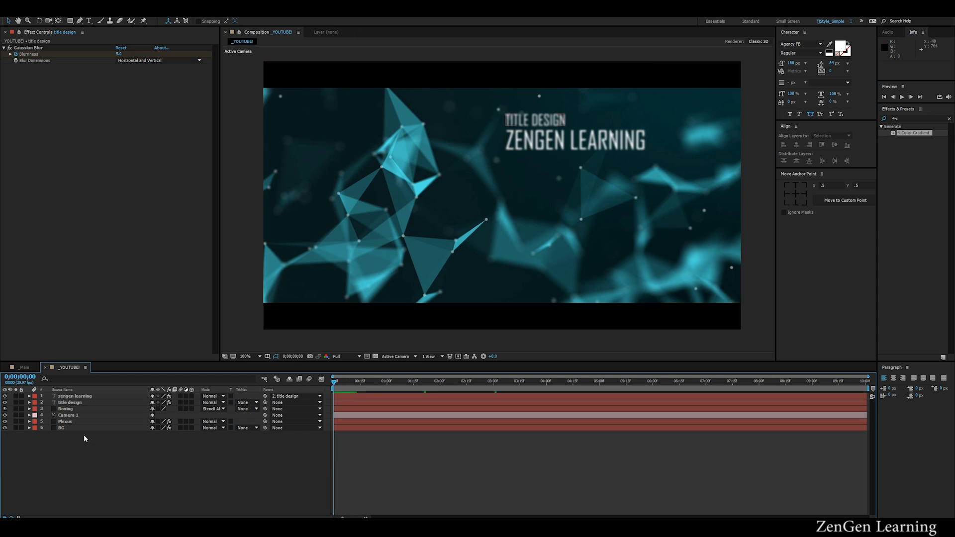
Set the Plexus layer's DoF Blur Quality to 1x
click(70, 404)
click(70, 403)
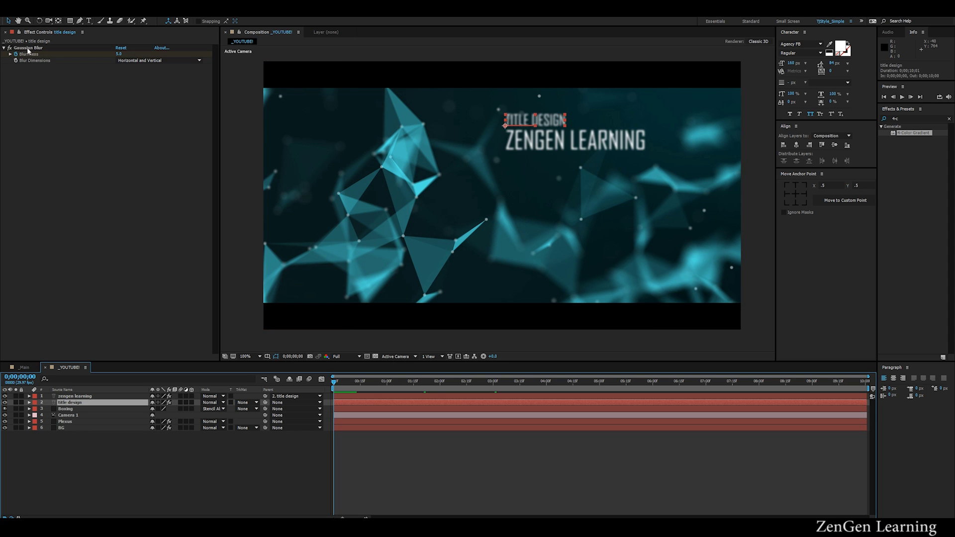
click(68, 428)
click(66, 422)
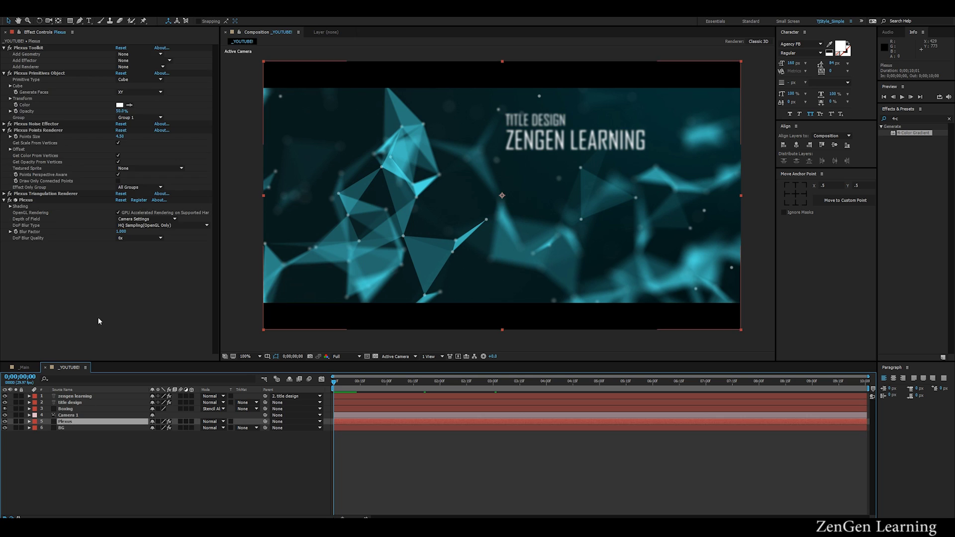
click(139, 238)
click(135, 247)
click(135, 247)
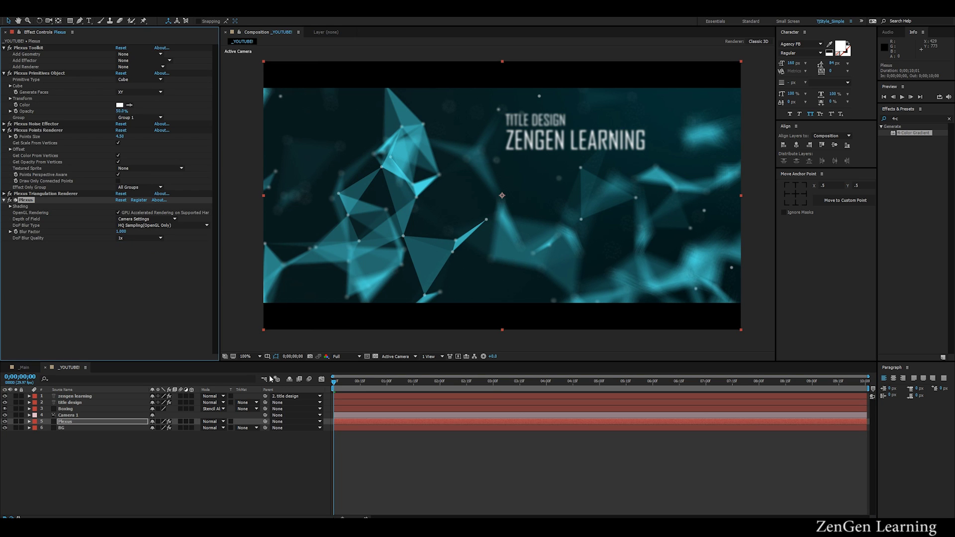
click(60, 444)
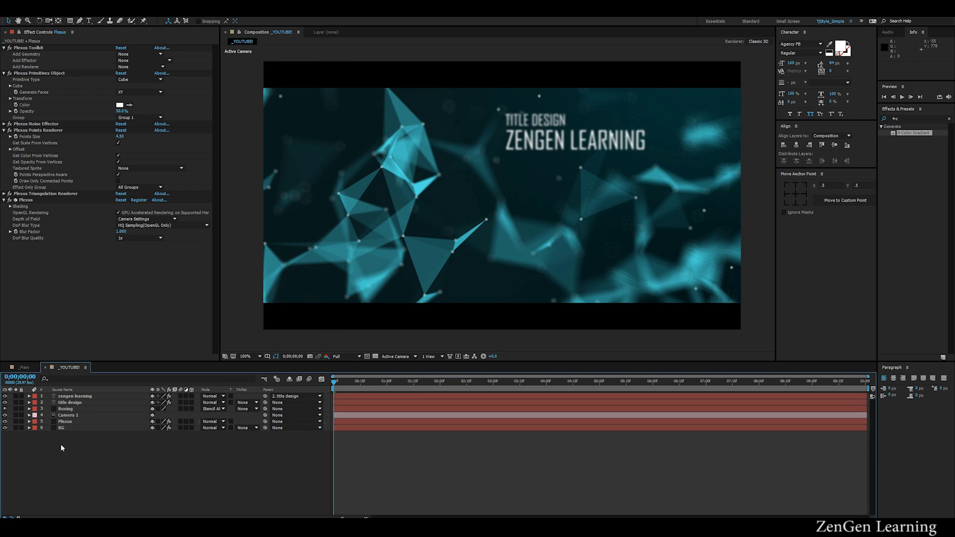
Reveal the title design layer's keyframes and examine its Gaussian Blur animation up close between the start and one second
click(76, 403)
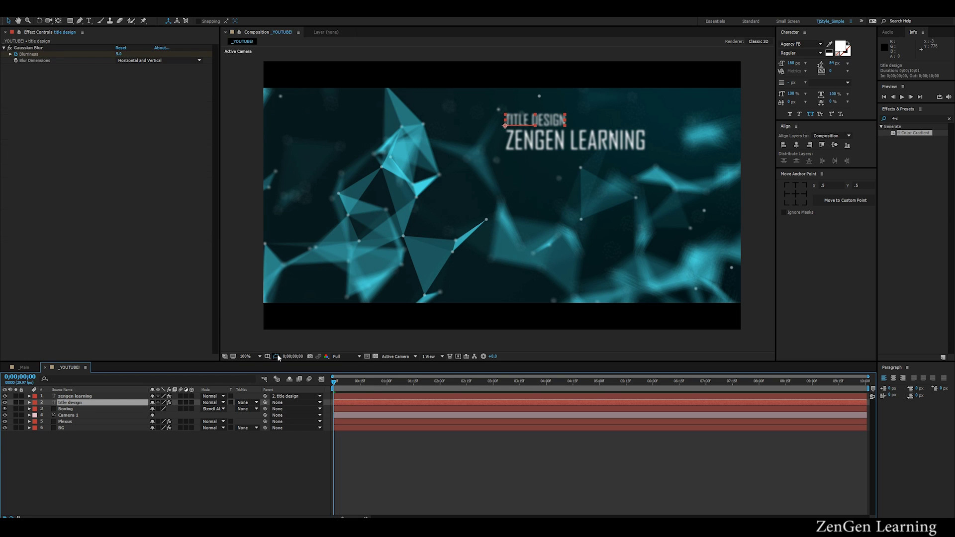
key(u)
drag(376, 382, 334, 382)
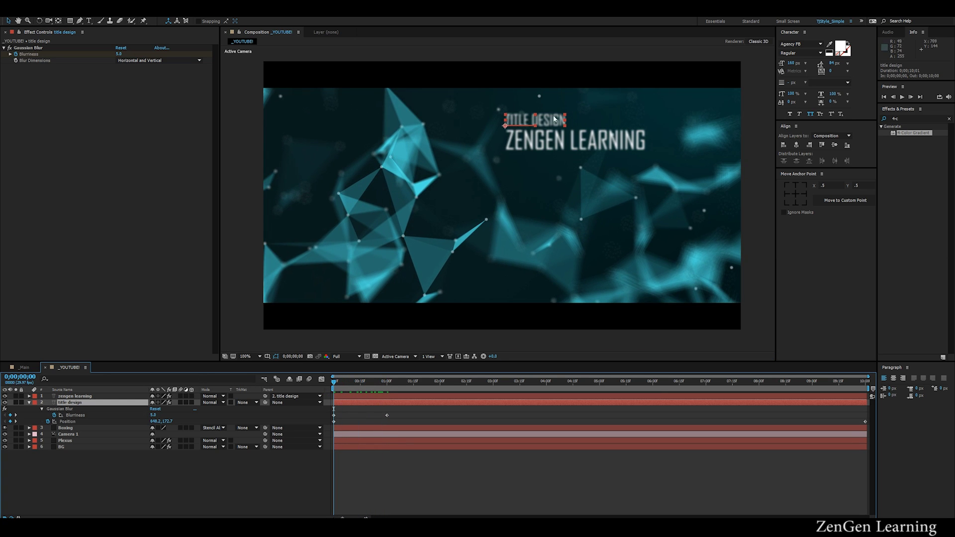
scroll(555, 119, up, 2)
drag(555, 120, 472, 227)
key(v)
click(387, 381)
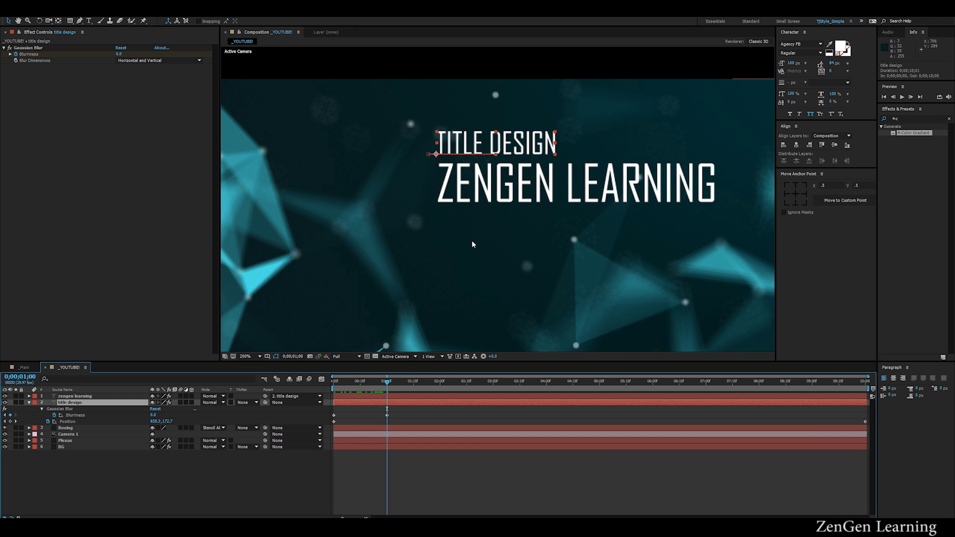
scroll(472, 245, down, 2)
scroll(498, 214, up, 1)
drag(610, 209, 608, 182)
drag(375, 388, 229, 386)
Switch to the _Main composition and preview its title animation
click(317, 483)
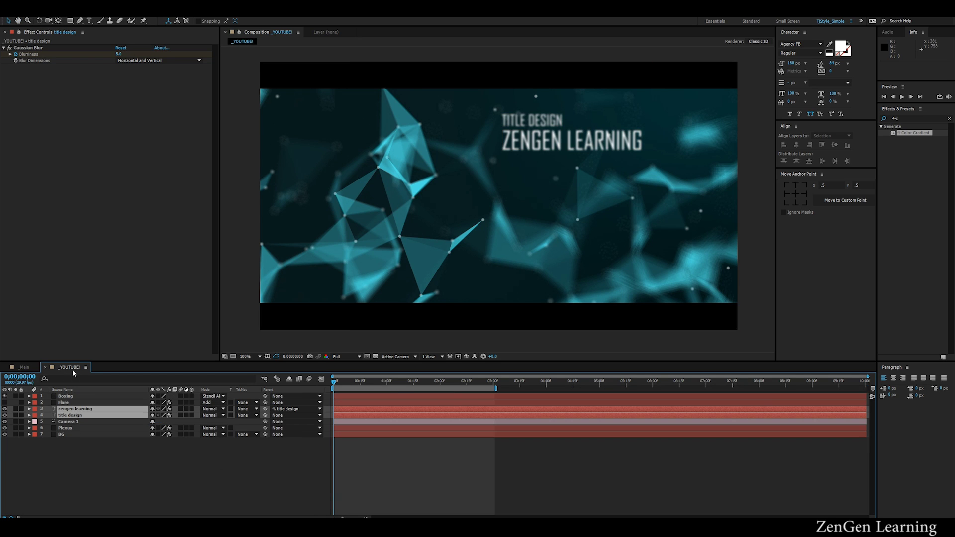
key(shift+comma)
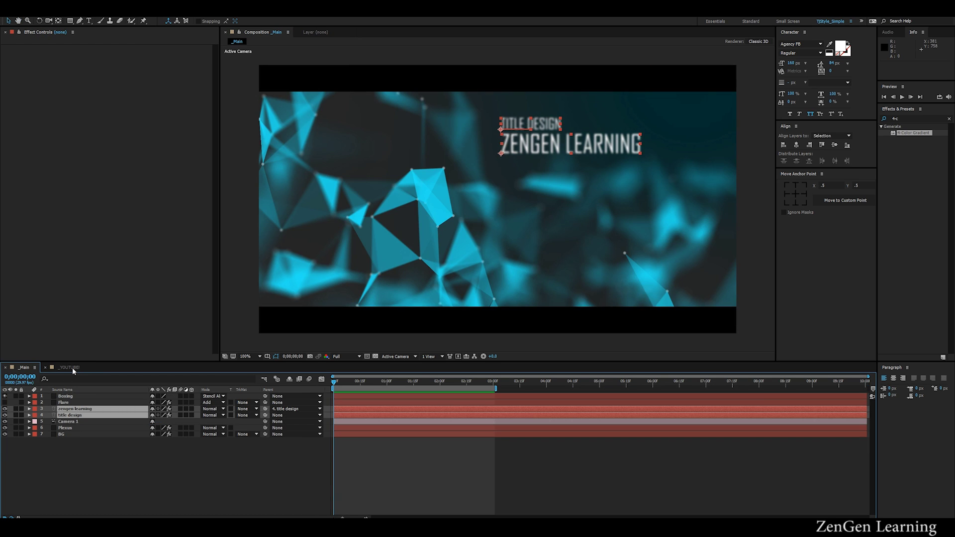
key(space)
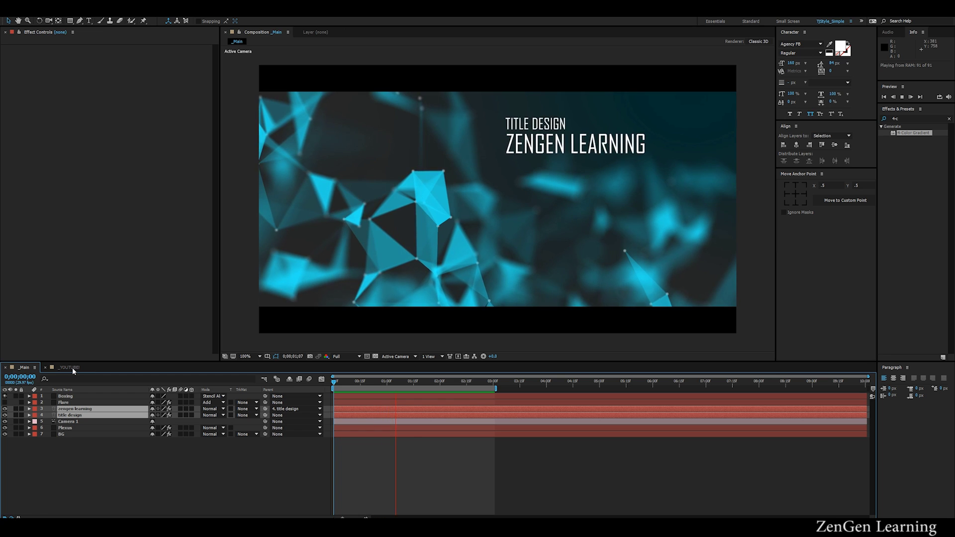